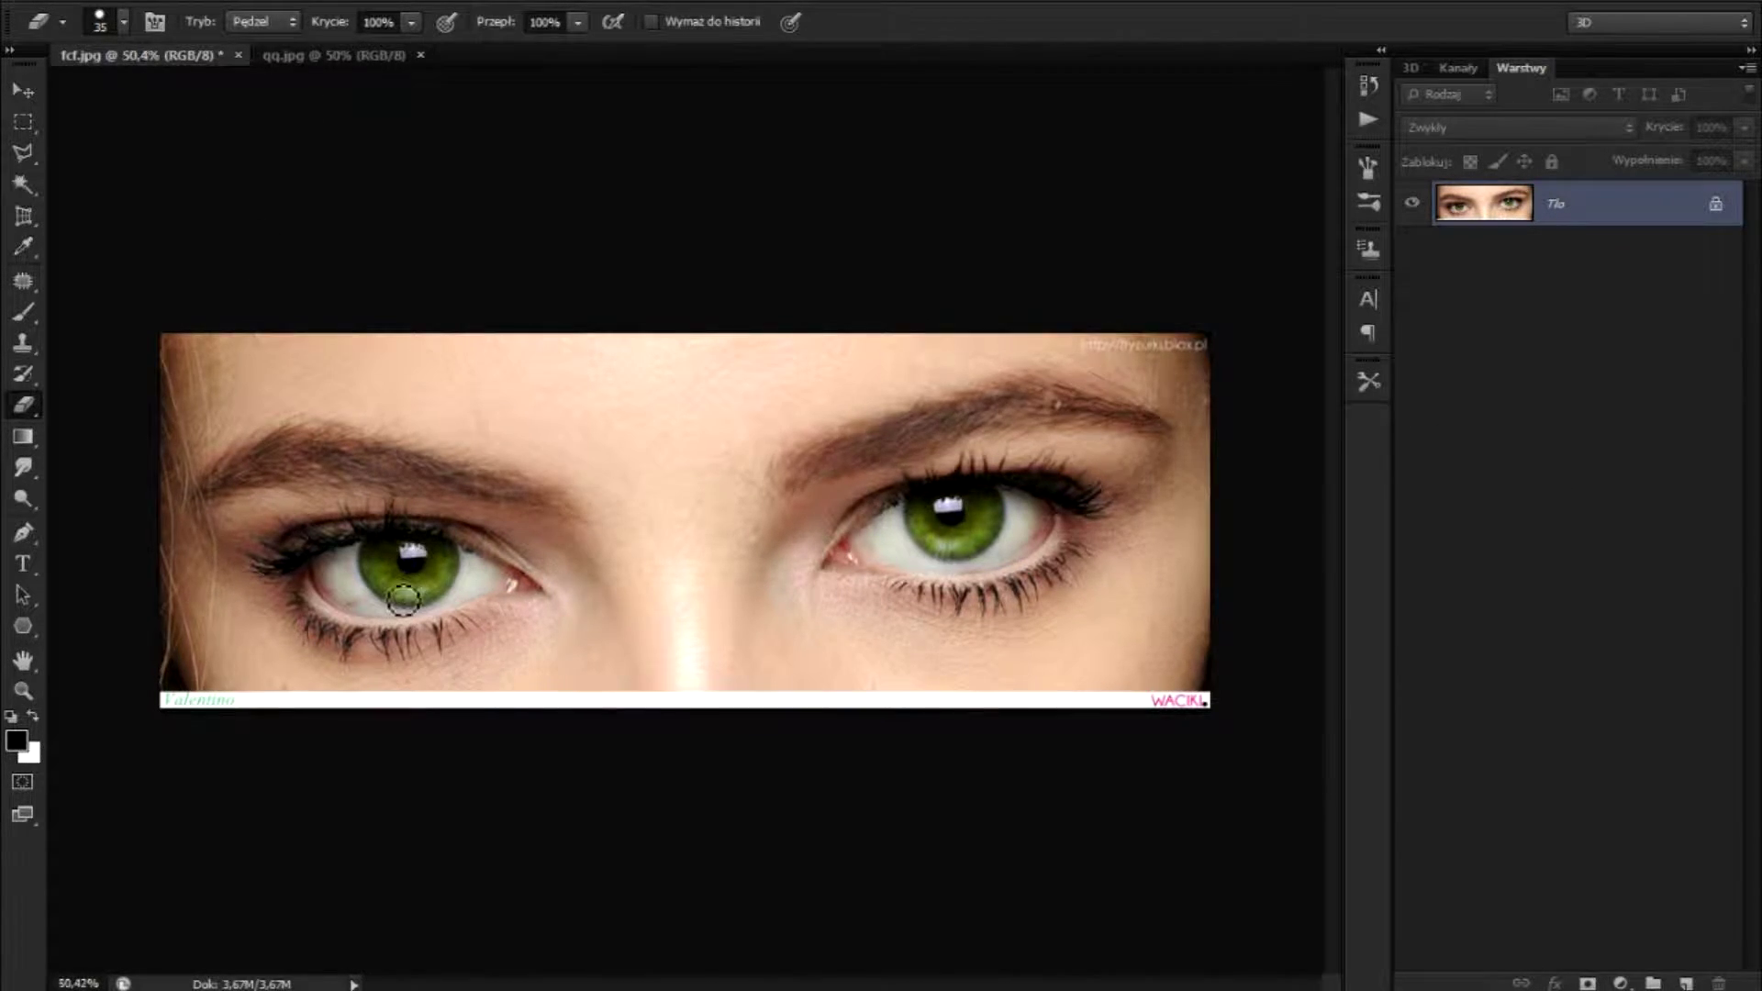
Zoom around the green-eyed reference fcf.jpg, then switch to the brown-eyed qq.jpg
scroll(408, 601, up, 5)
scroll(385, 583, up, 2)
scroll(365, 563, up, 1)
scroll(366, 563, down, 3)
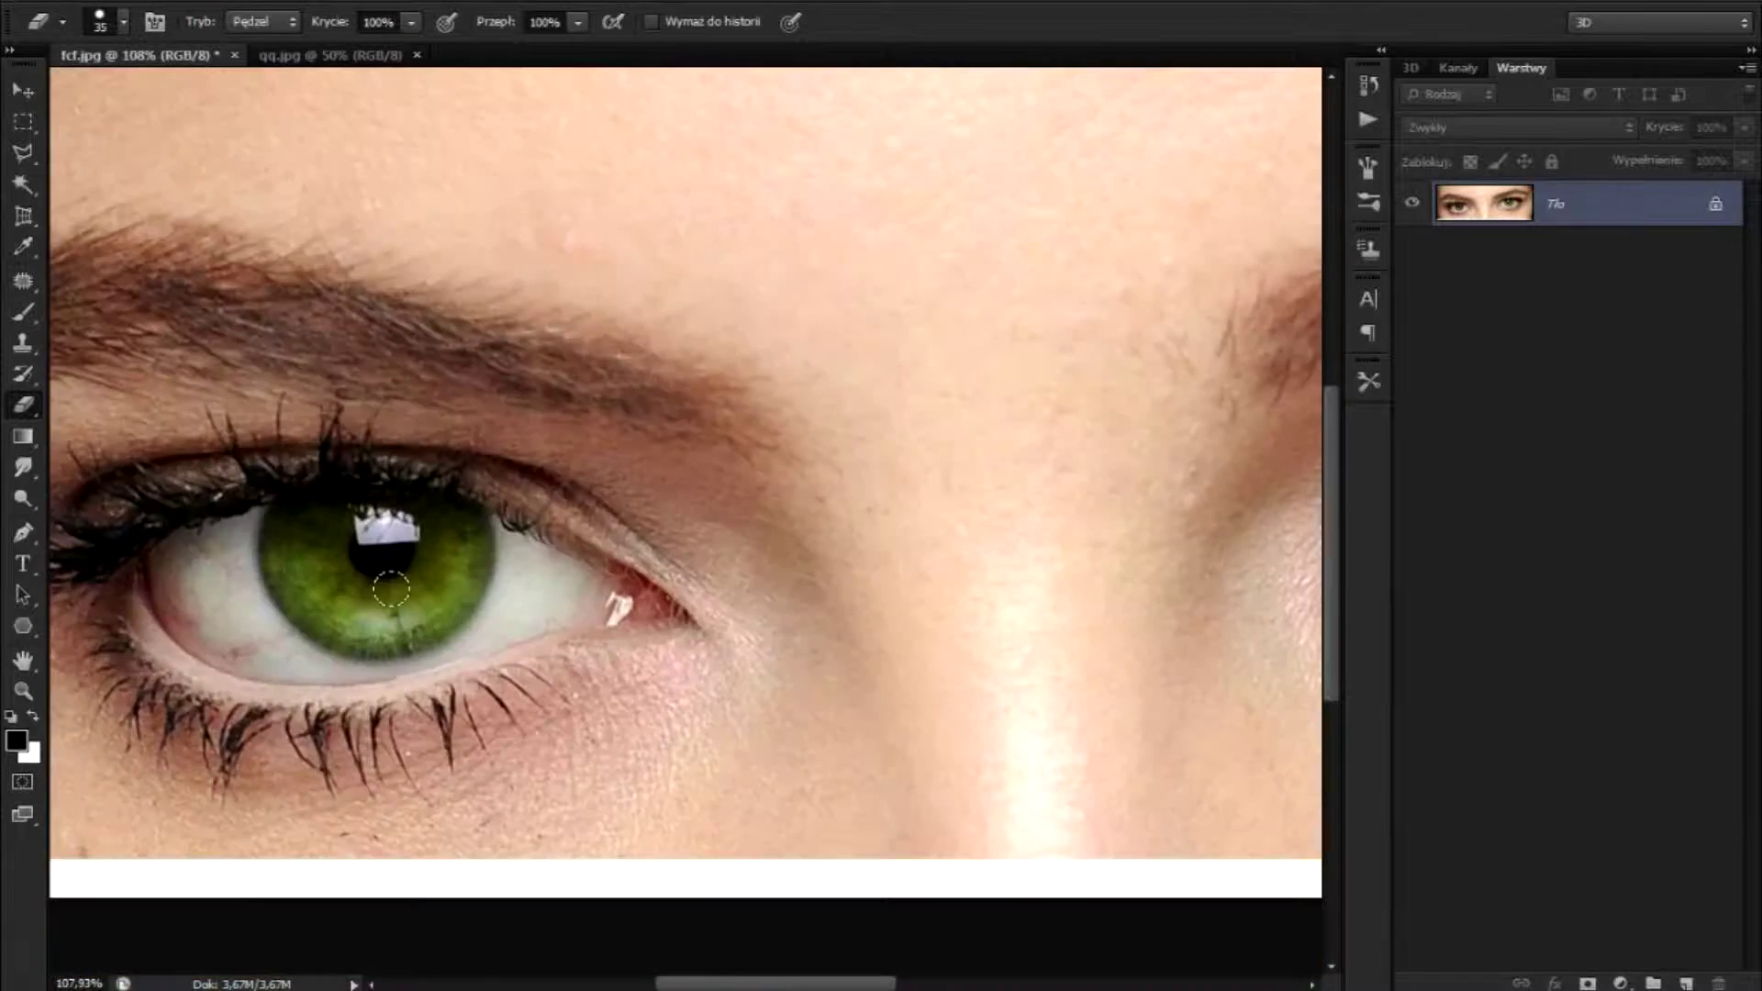
scroll(385, 569, down, 2)
scroll(706, 565, up, 1)
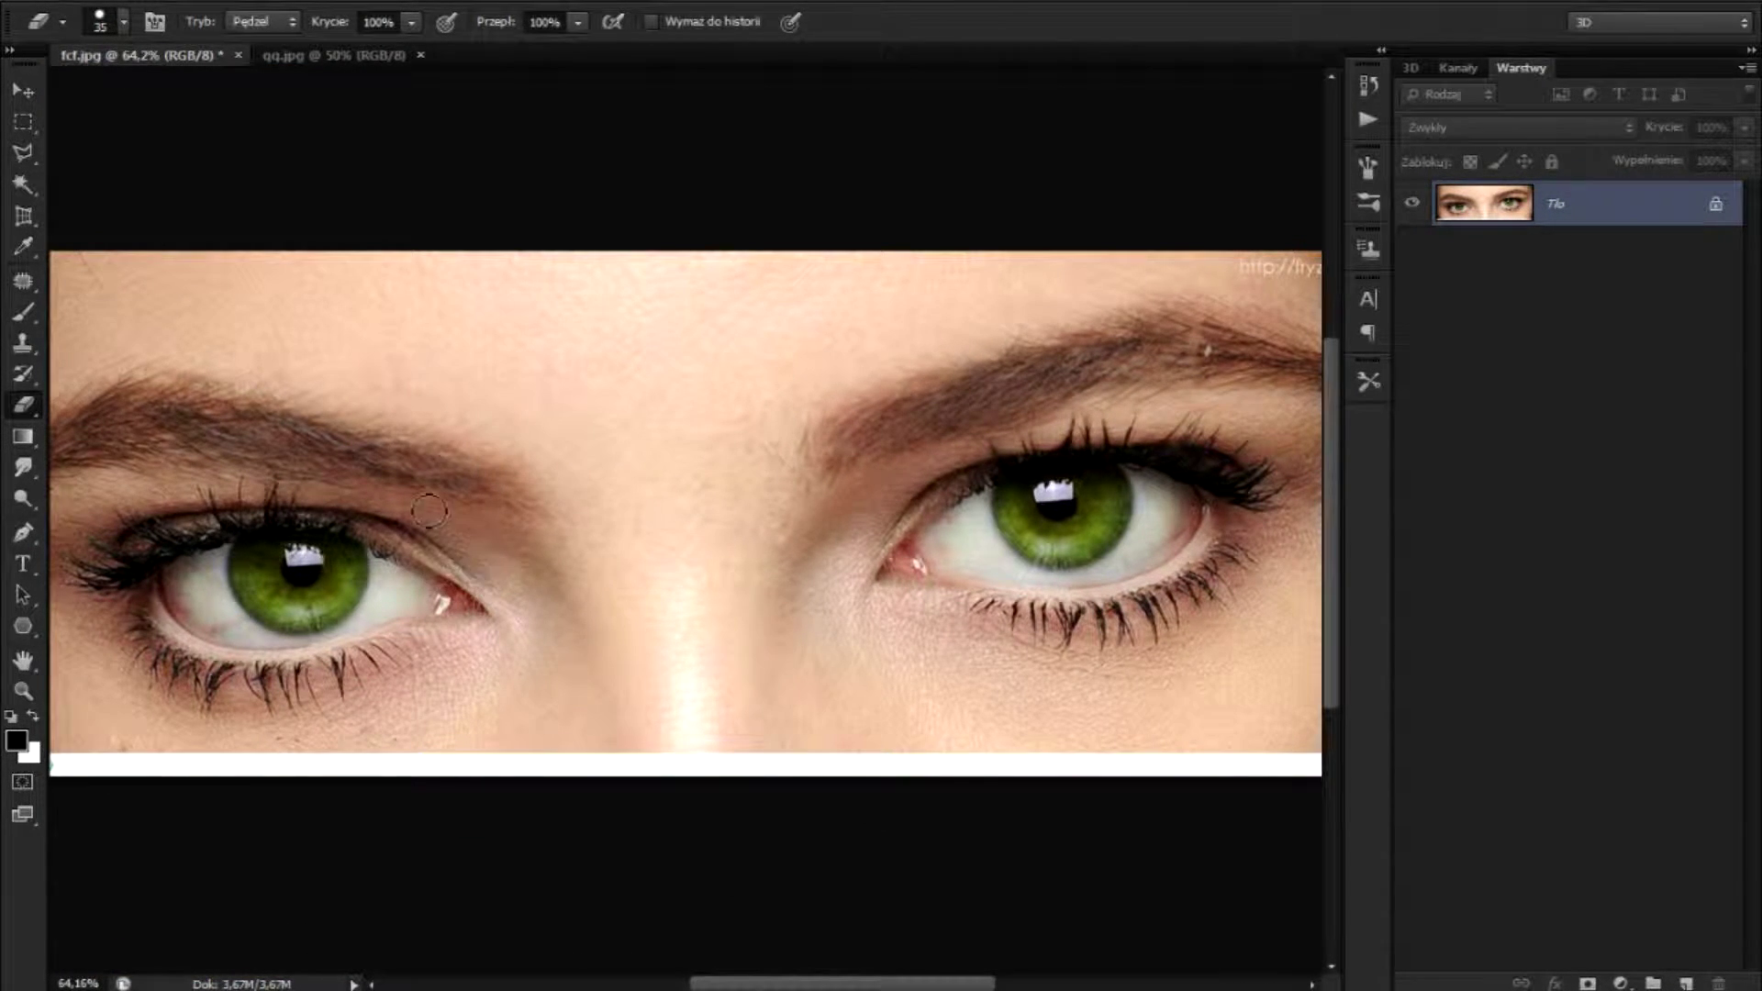
click(336, 47)
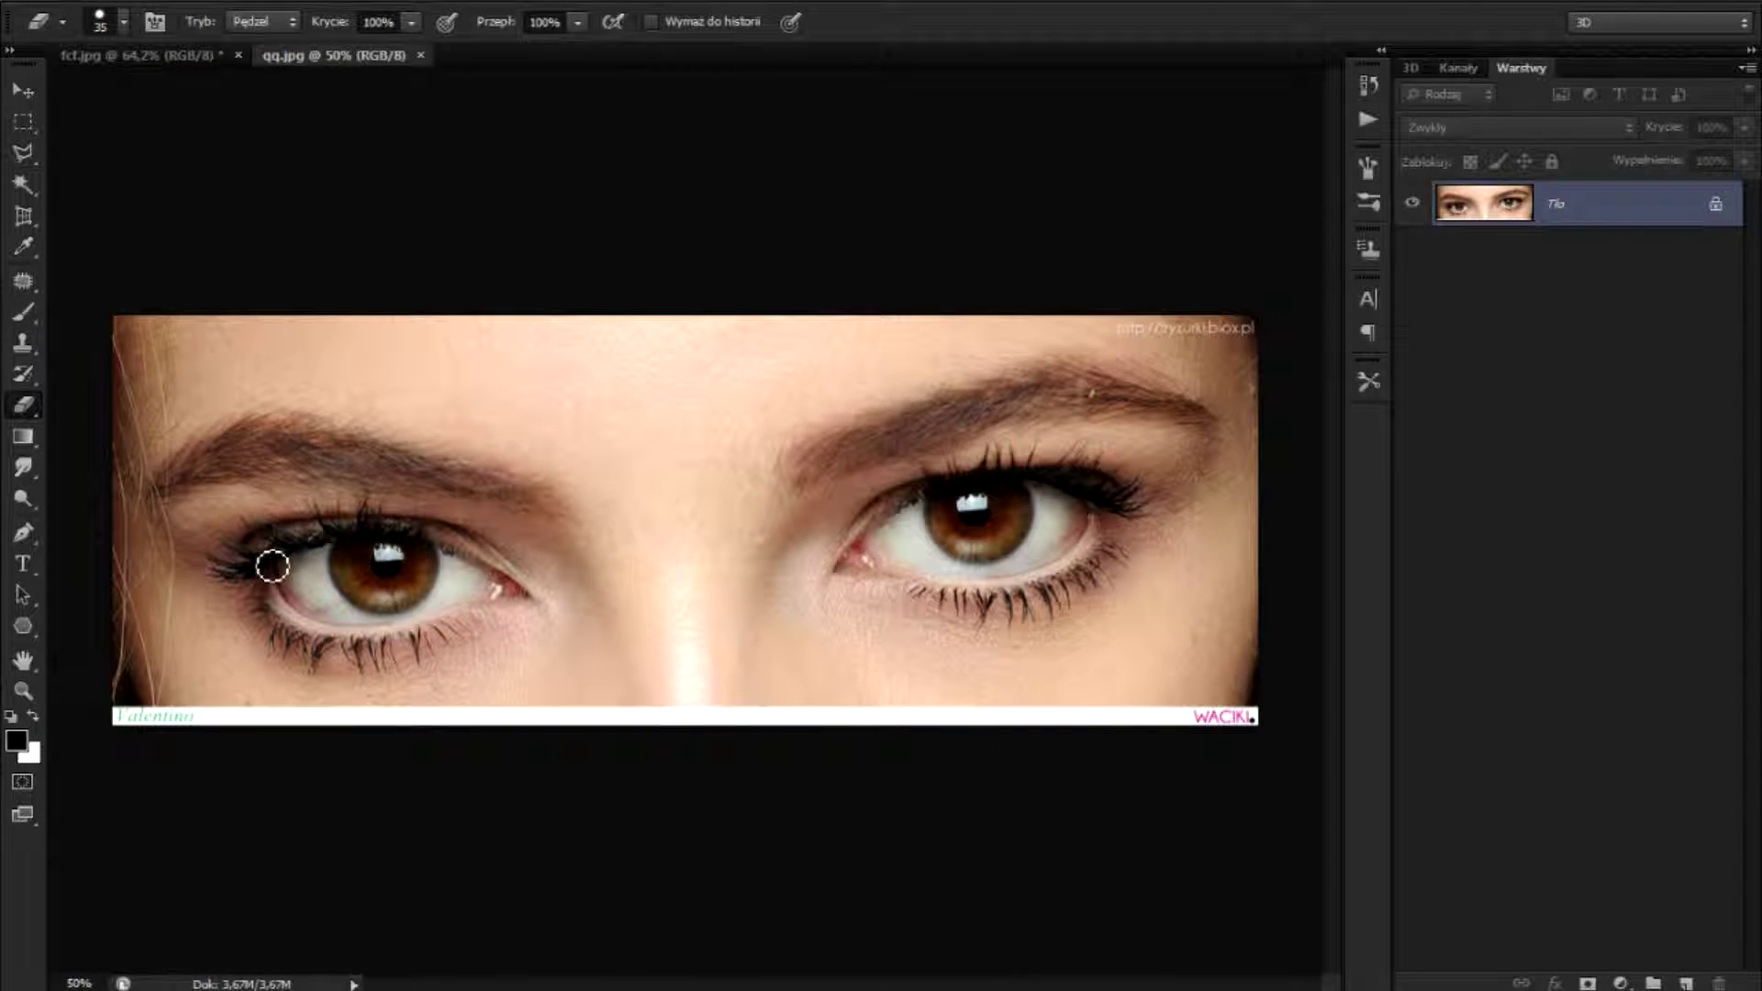
scroll(272, 566, up, 3)
scroll(271, 564, up, 3)
scroll(269, 564, down, 2)
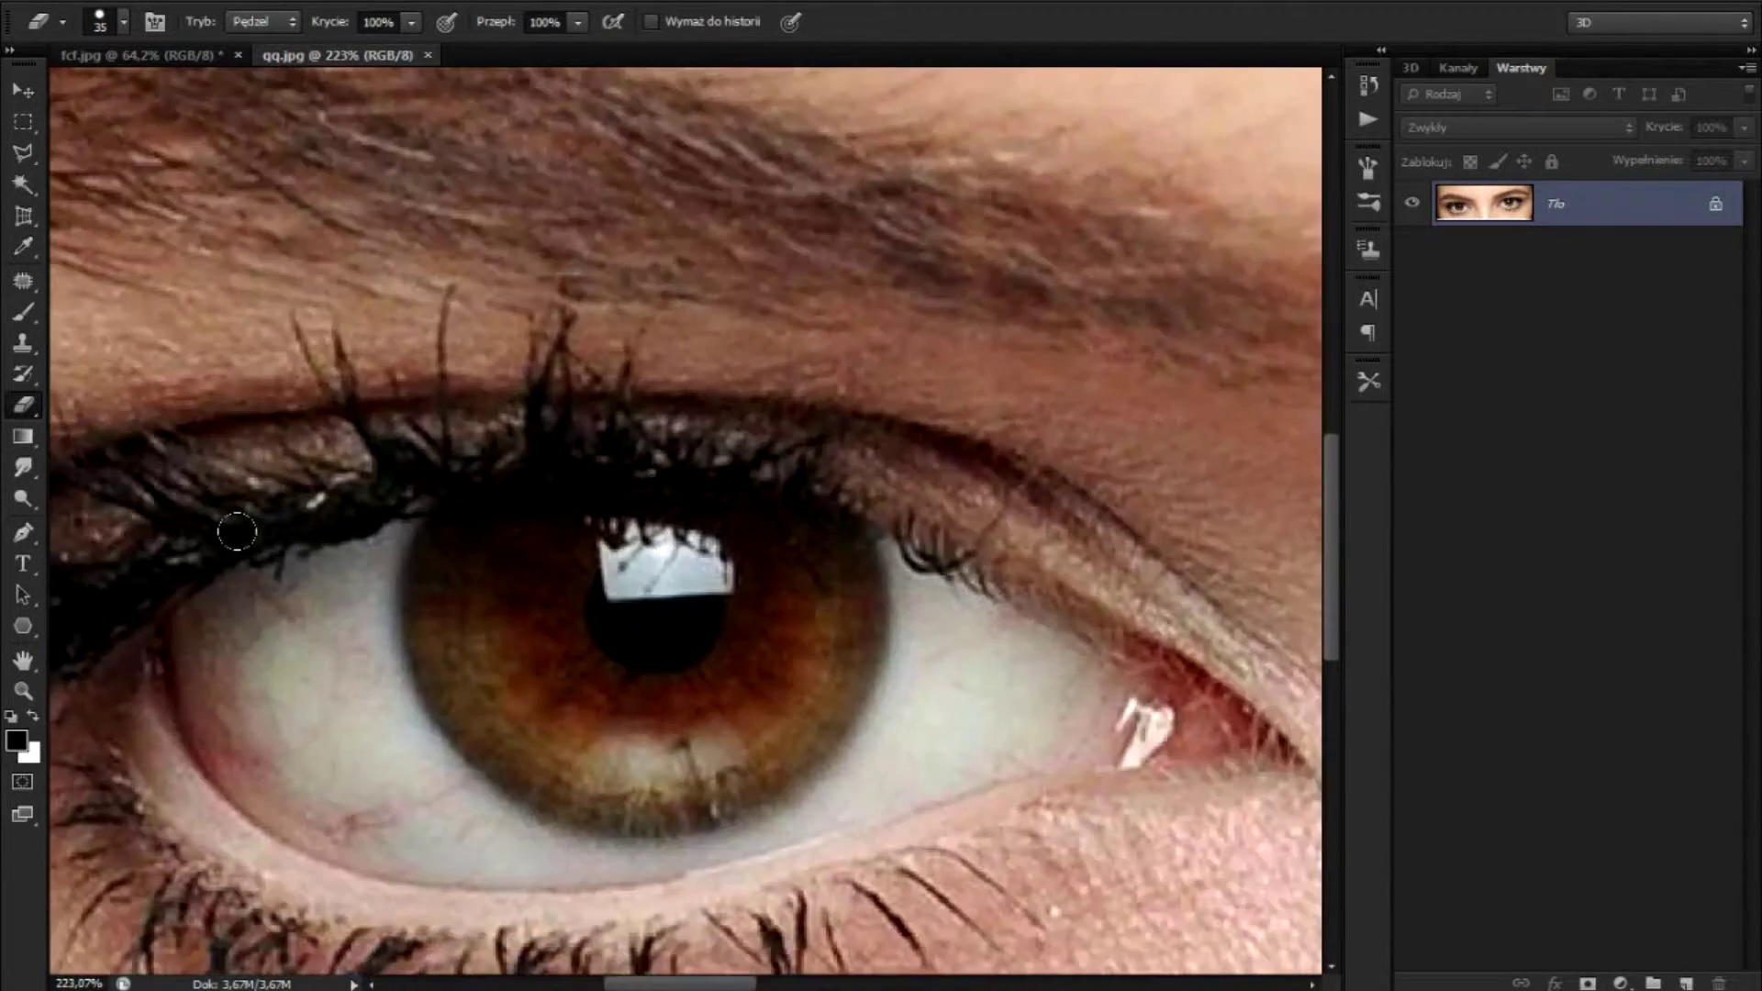
scroll(267, 561, down, 3)
scroll(267, 561, down, 3)
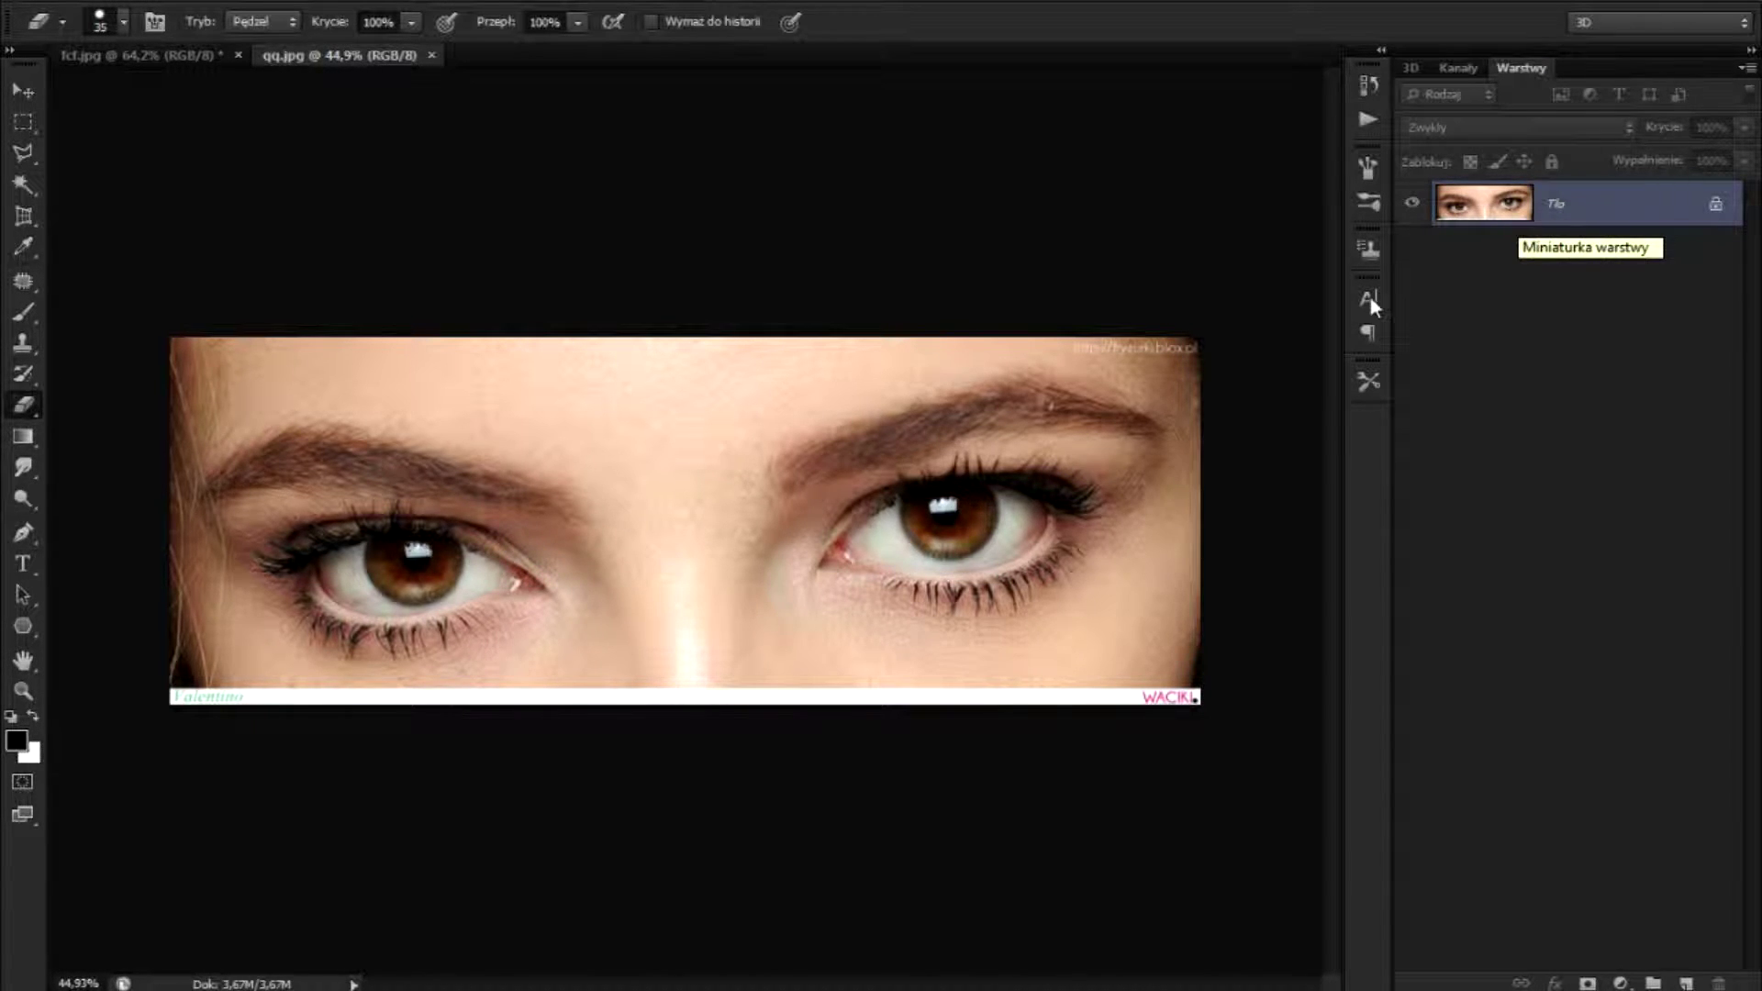
Add a Hue/Saturation (Barwa/Nasycenie) adjustment layer from the Layers panel
click(1620, 983)
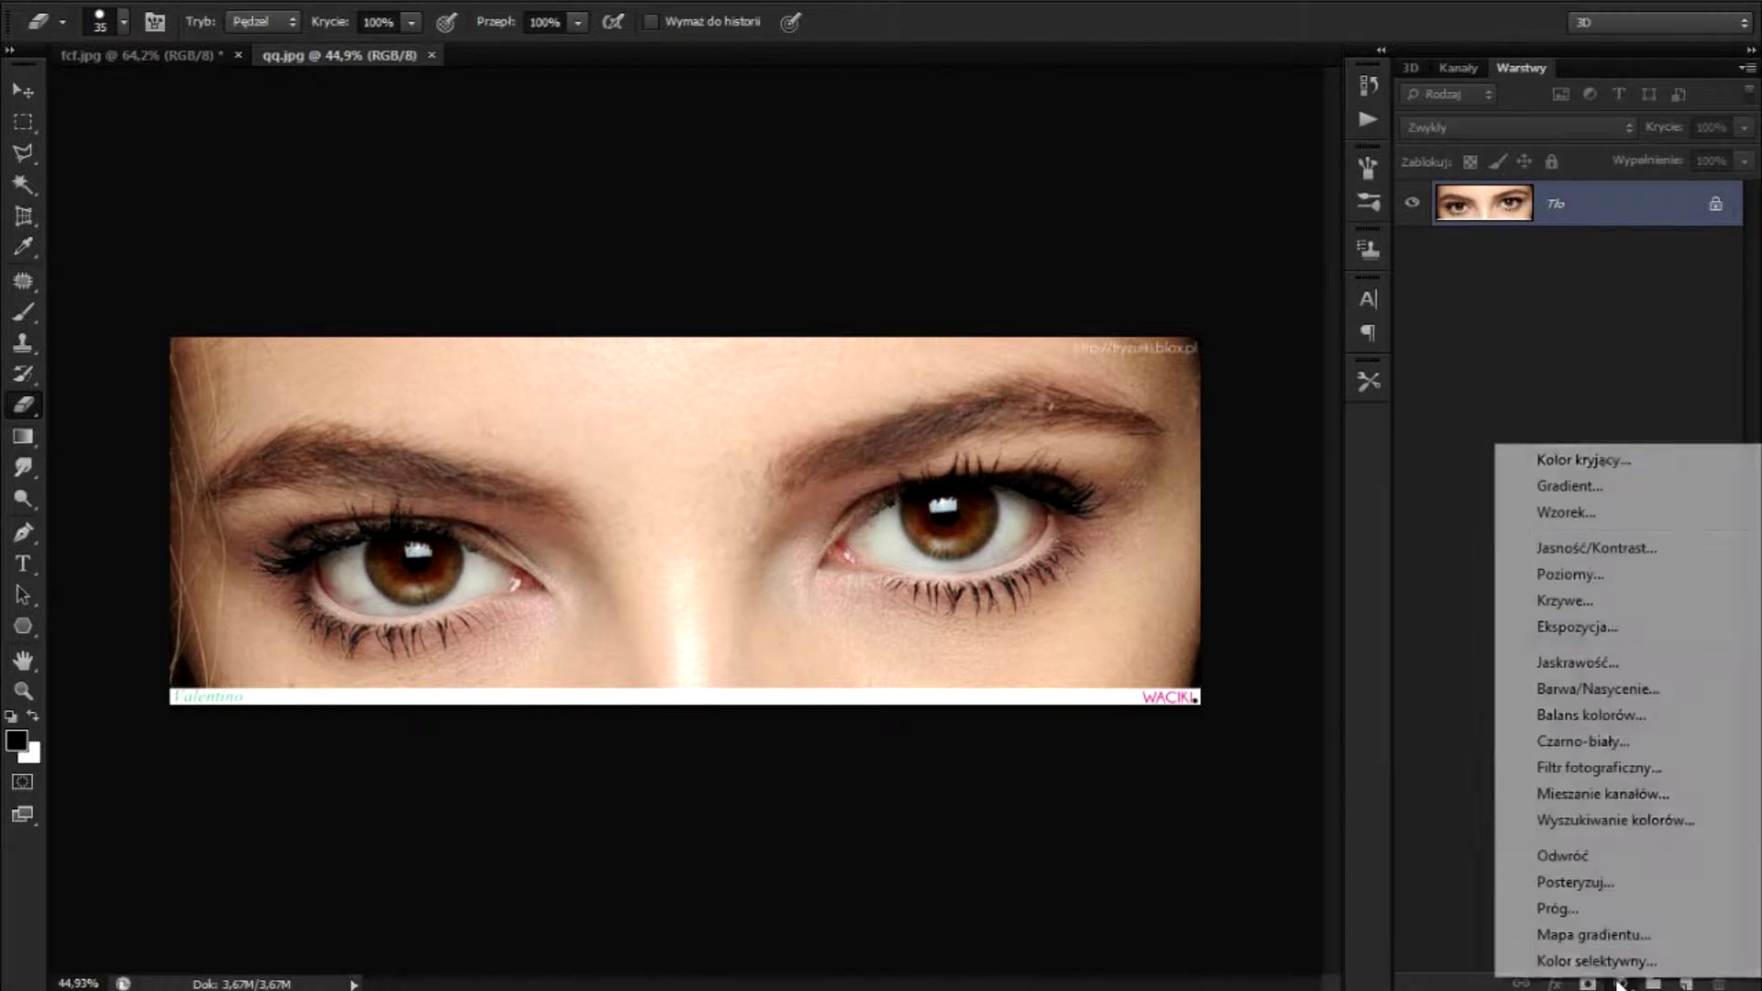
click(1457, 683)
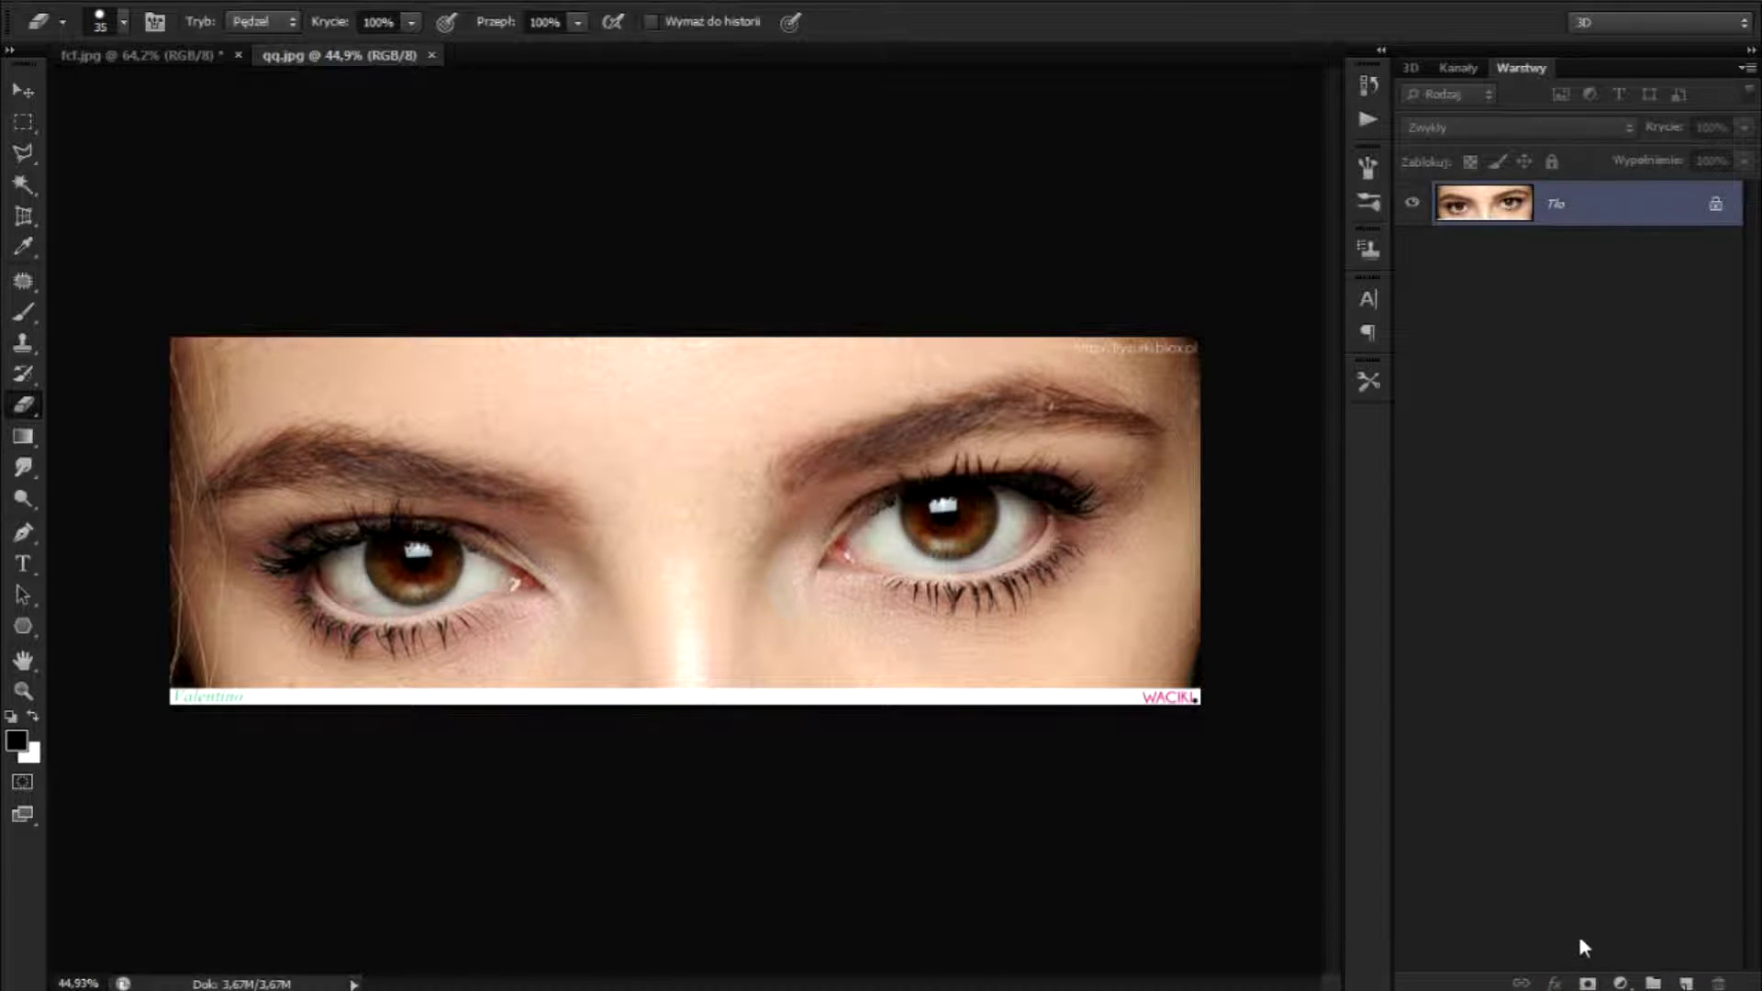
click(1620, 982)
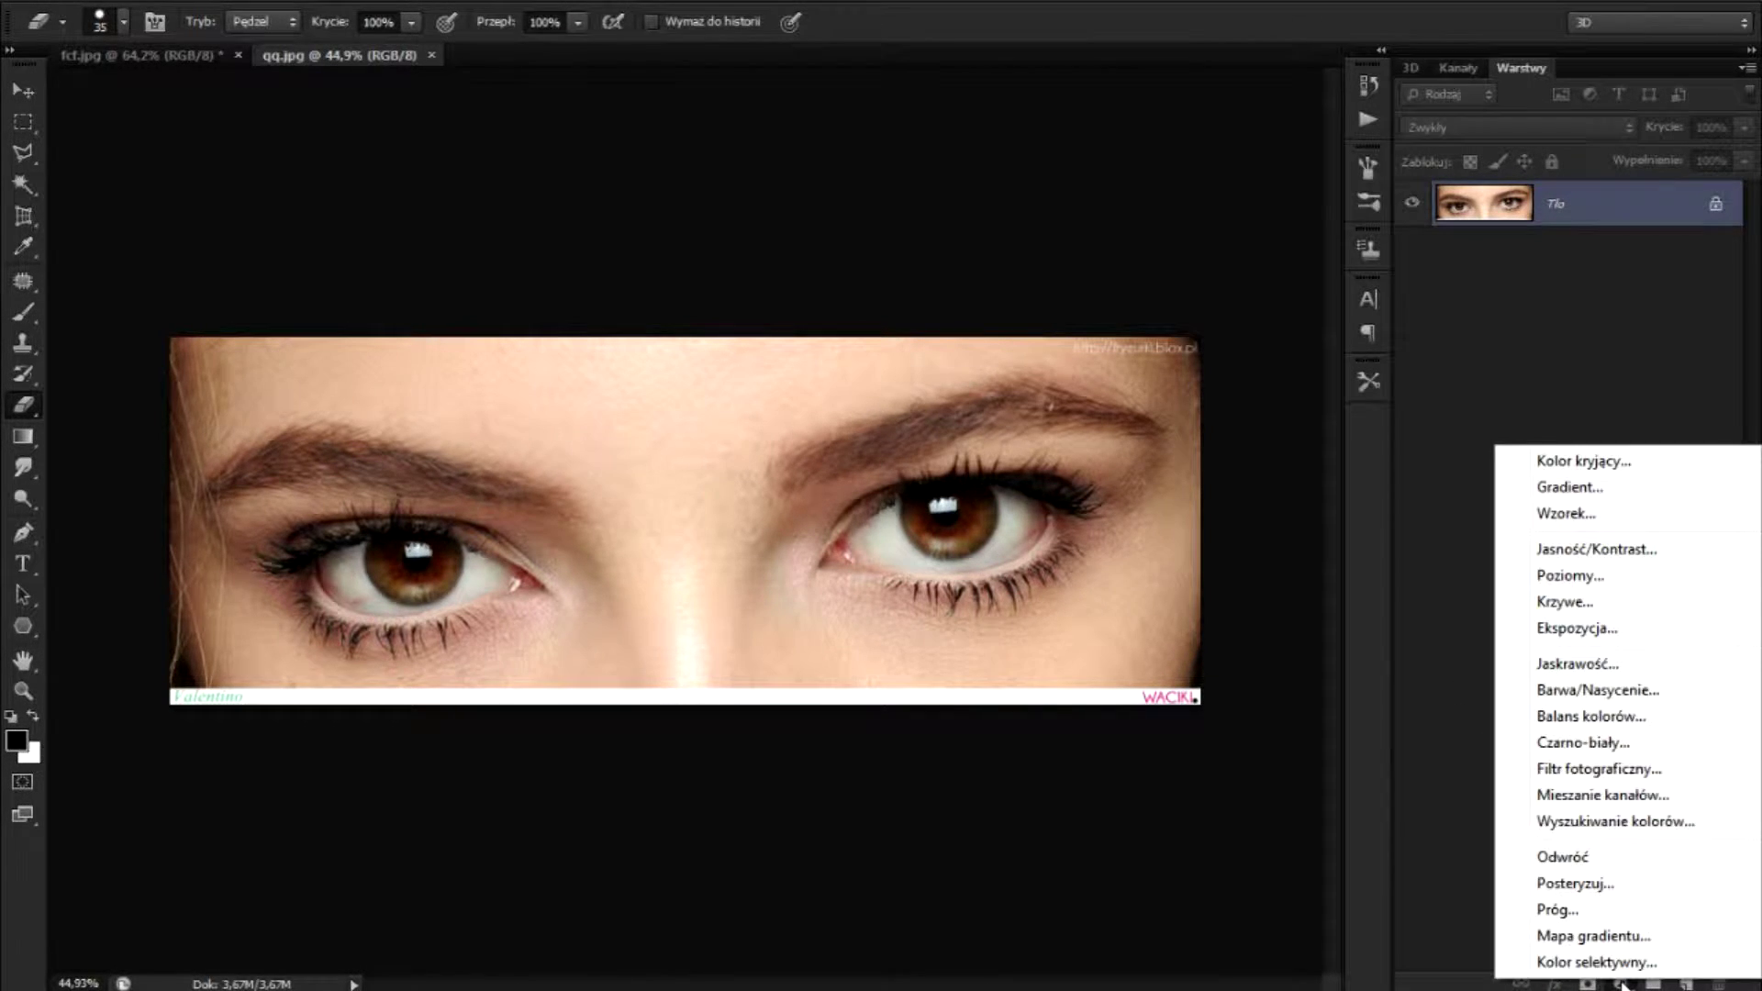
click(1597, 690)
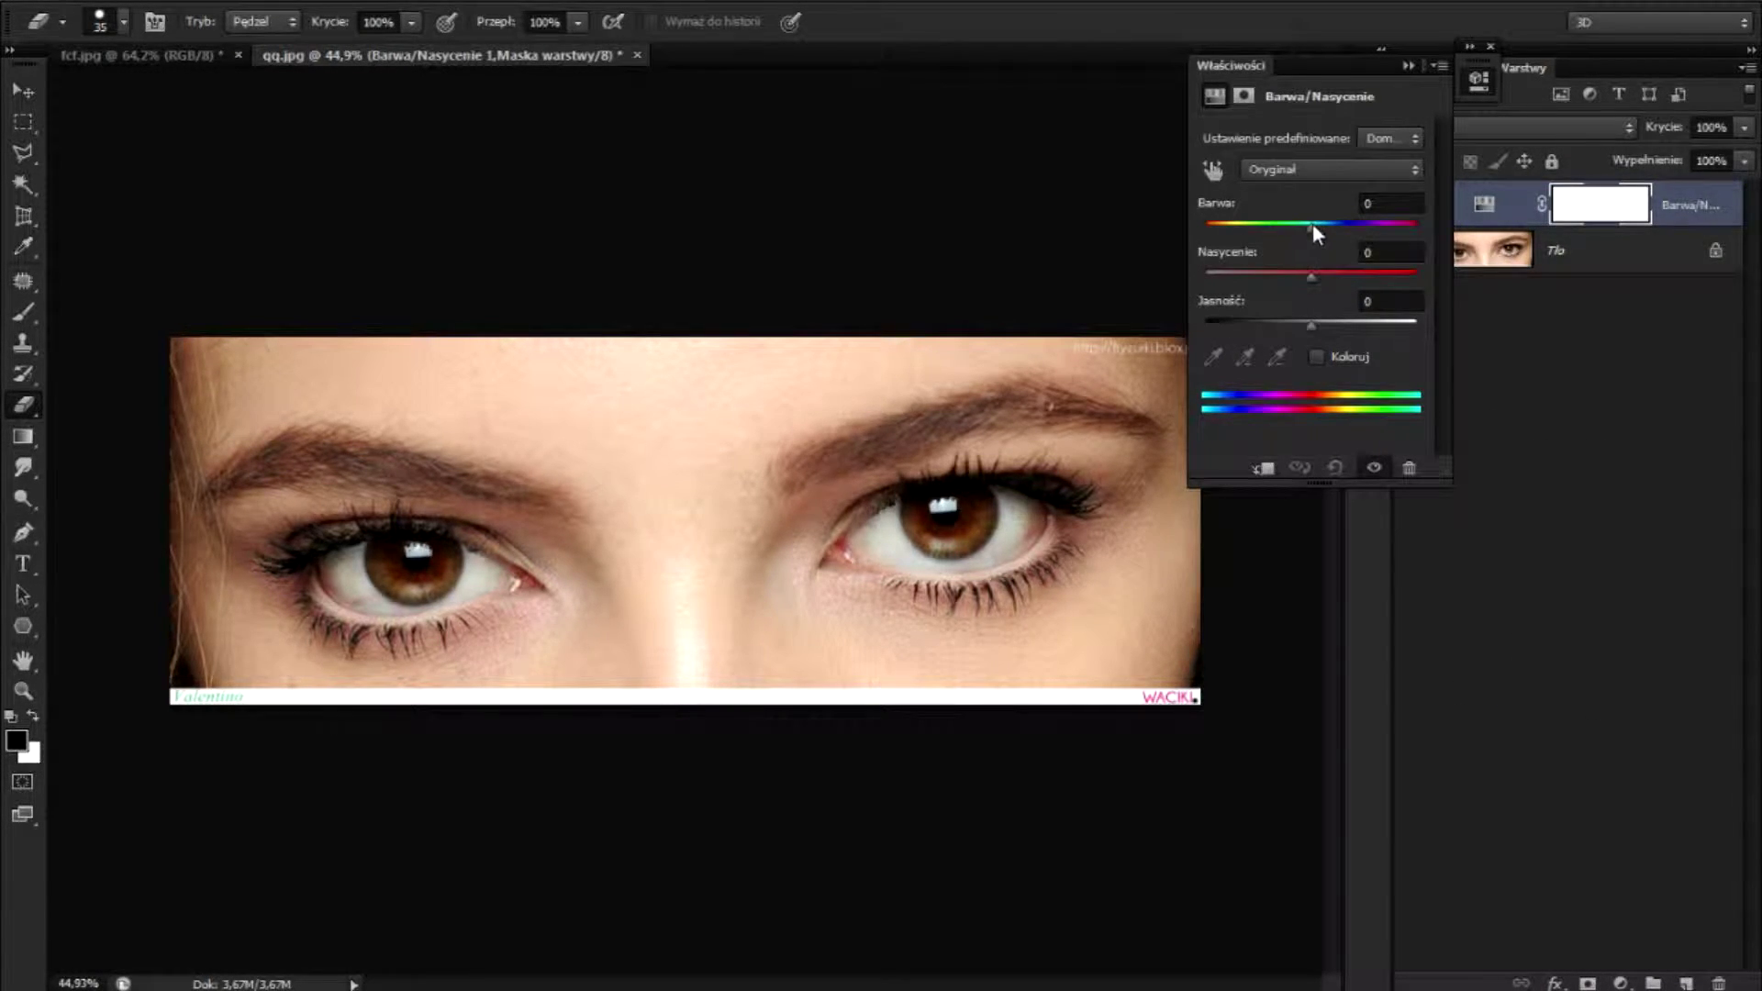
Experiment with Hue and Colorize, leaving Hue at -15 with Colorize off
mouse_move(1311, 225)
mouse_down()
mouse_move(1198, 229)
mouse_move(1438, 228)
mouse_move(1347, 228)
mouse_move(1385, 228)
mouse_up()
click(1318, 356)
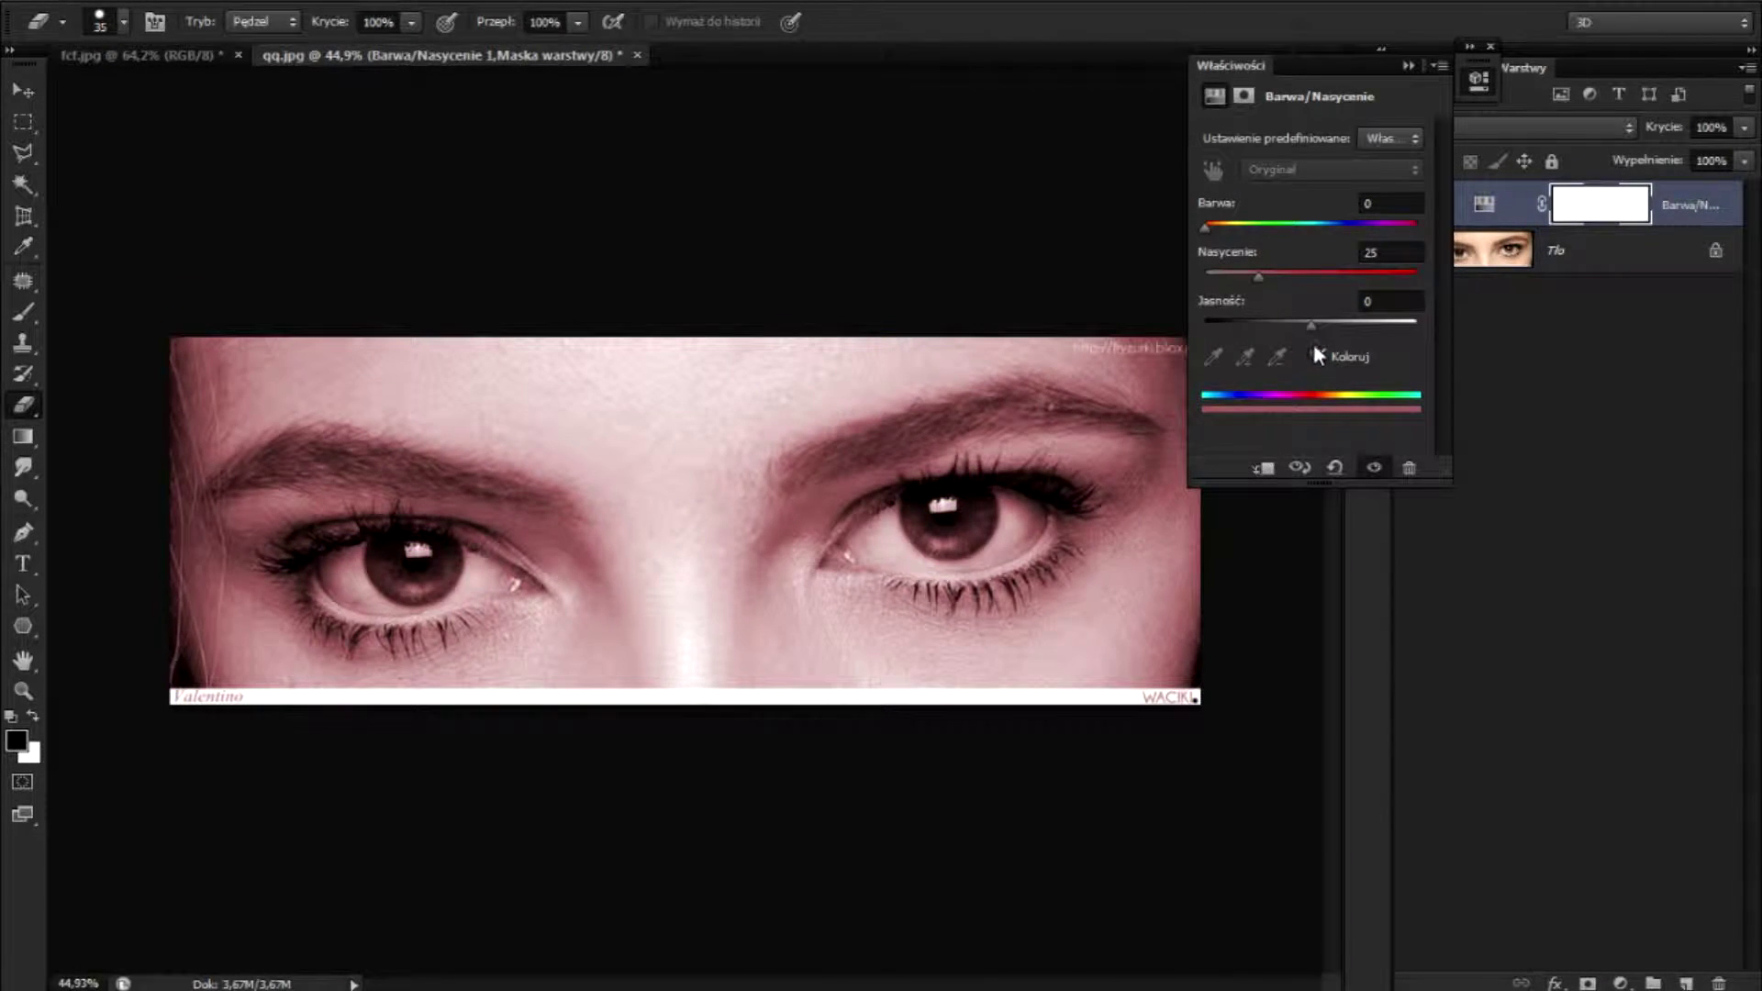
mouse_move(1204, 228)
mouse_down()
mouse_move(1385, 223)
mouse_move(1295, 248)
mouse_up()
click(1317, 355)
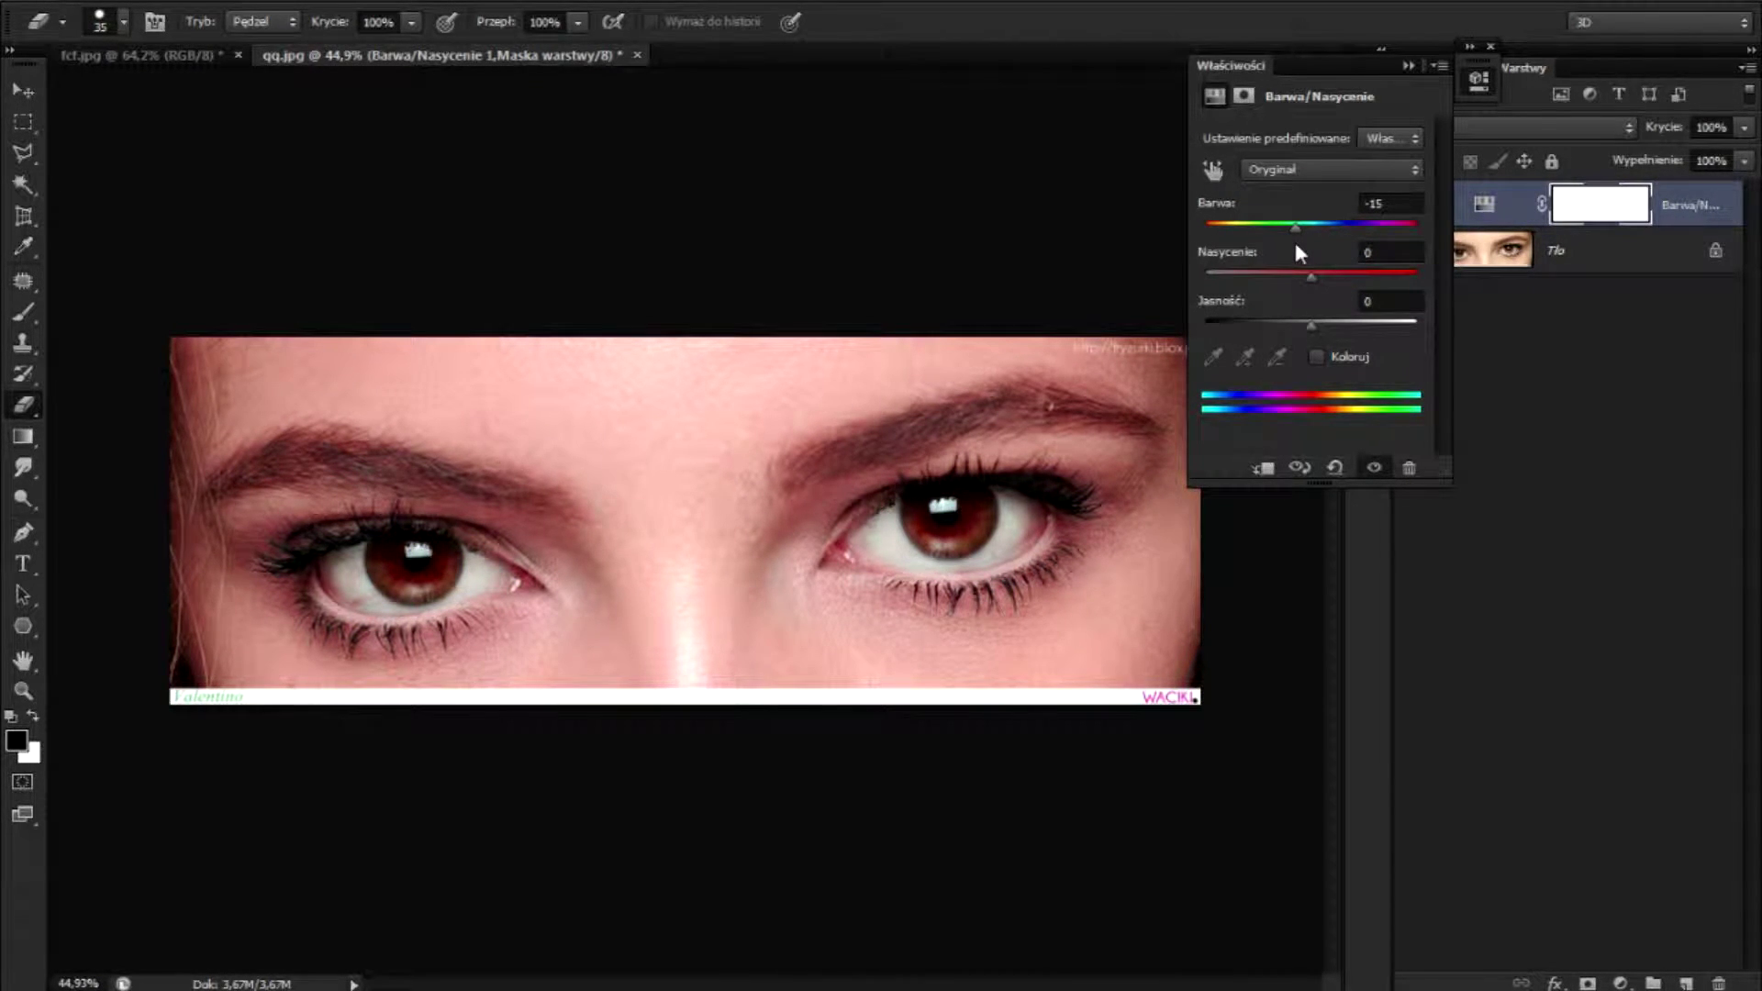
key(w)
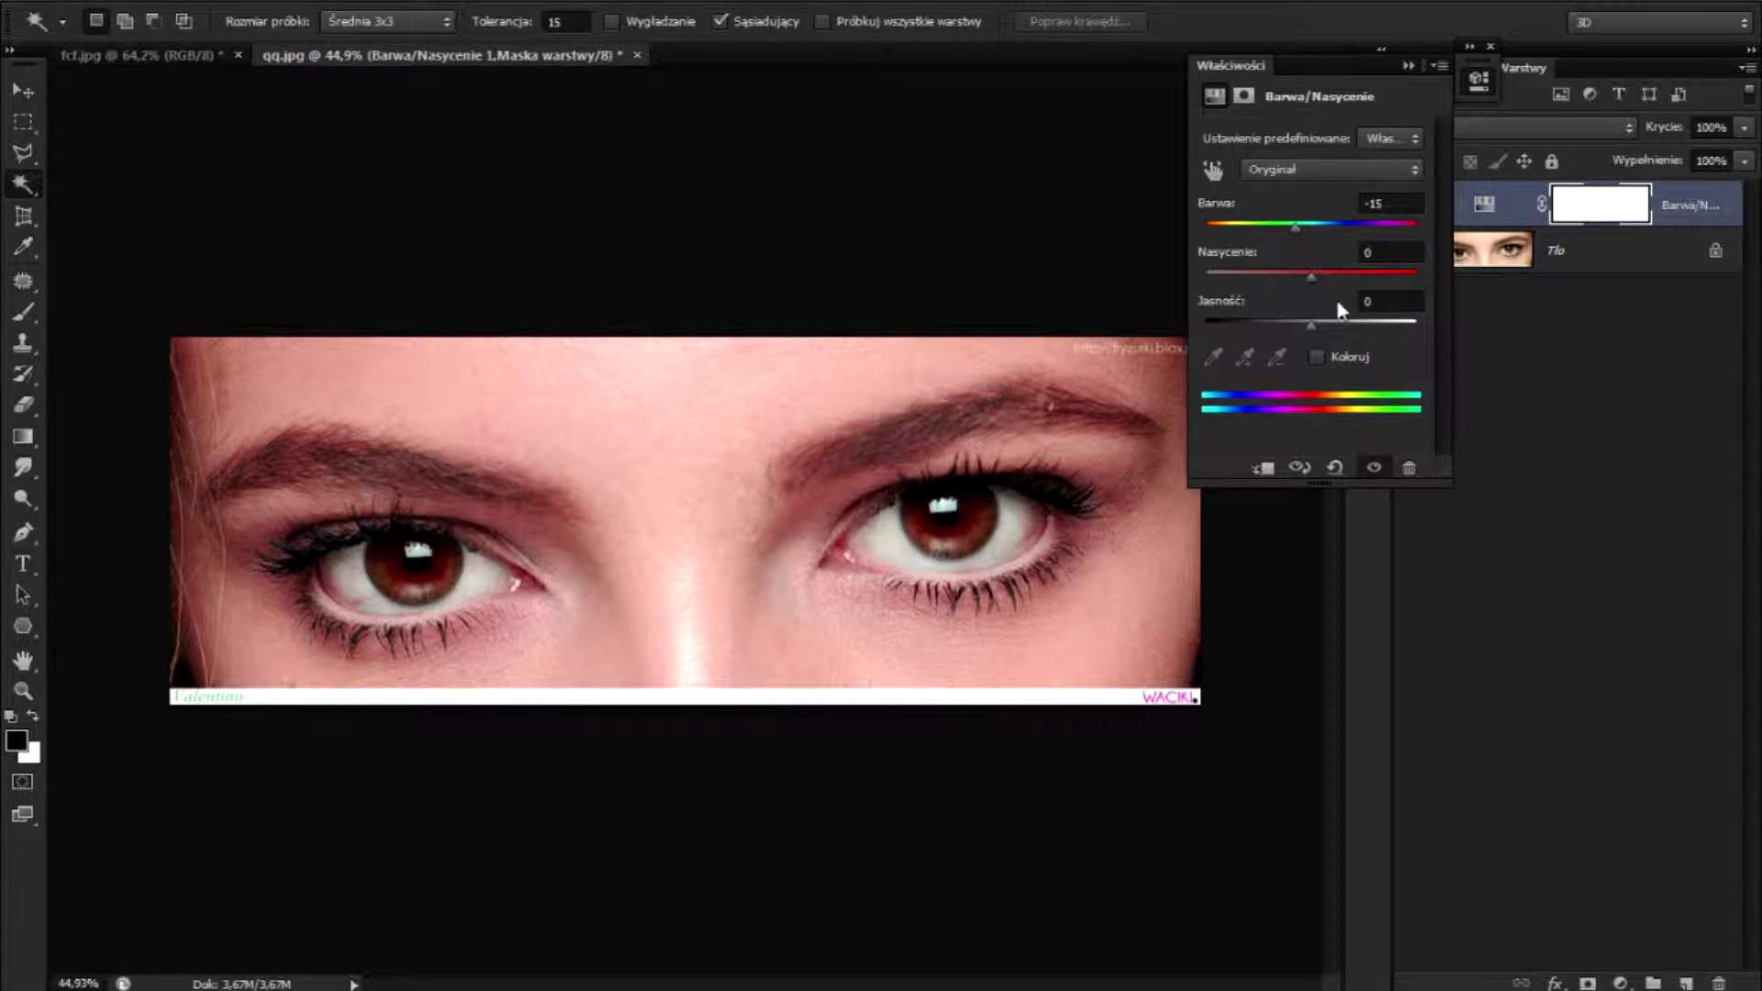
Select the Barwa/Nasycenie layer mask and invert it (Odwróć) to black
click(1556, 143)
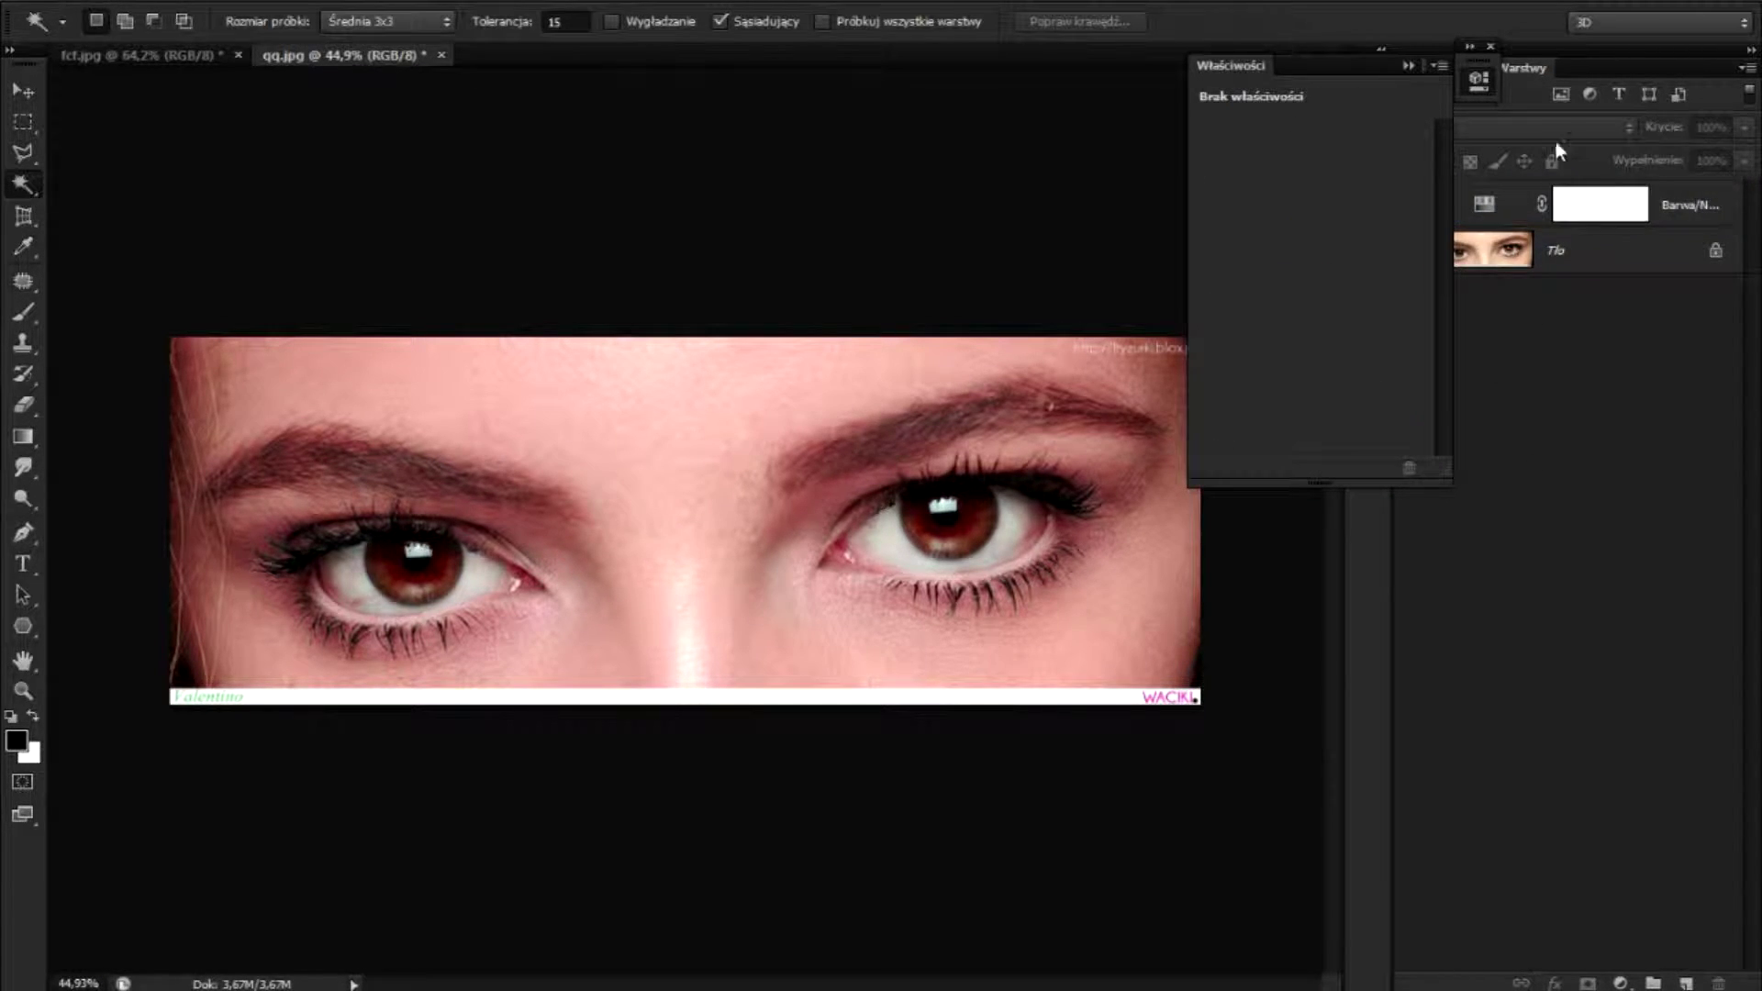
click(1408, 64)
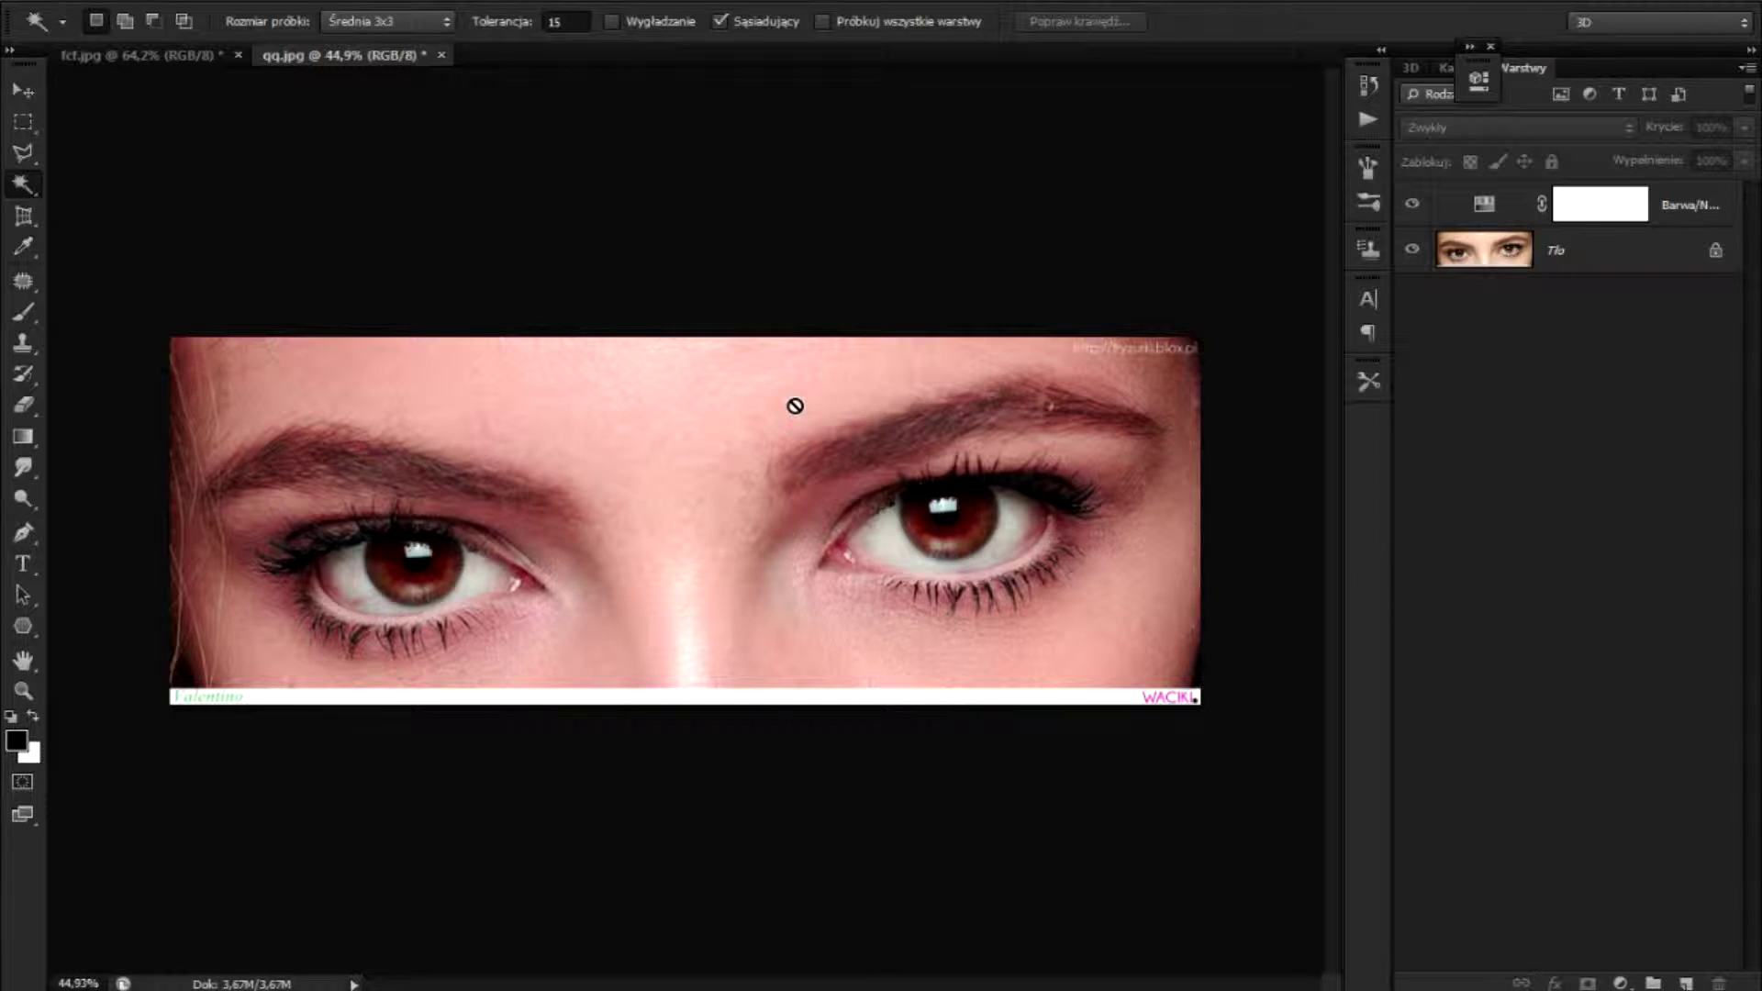
click(1594, 208)
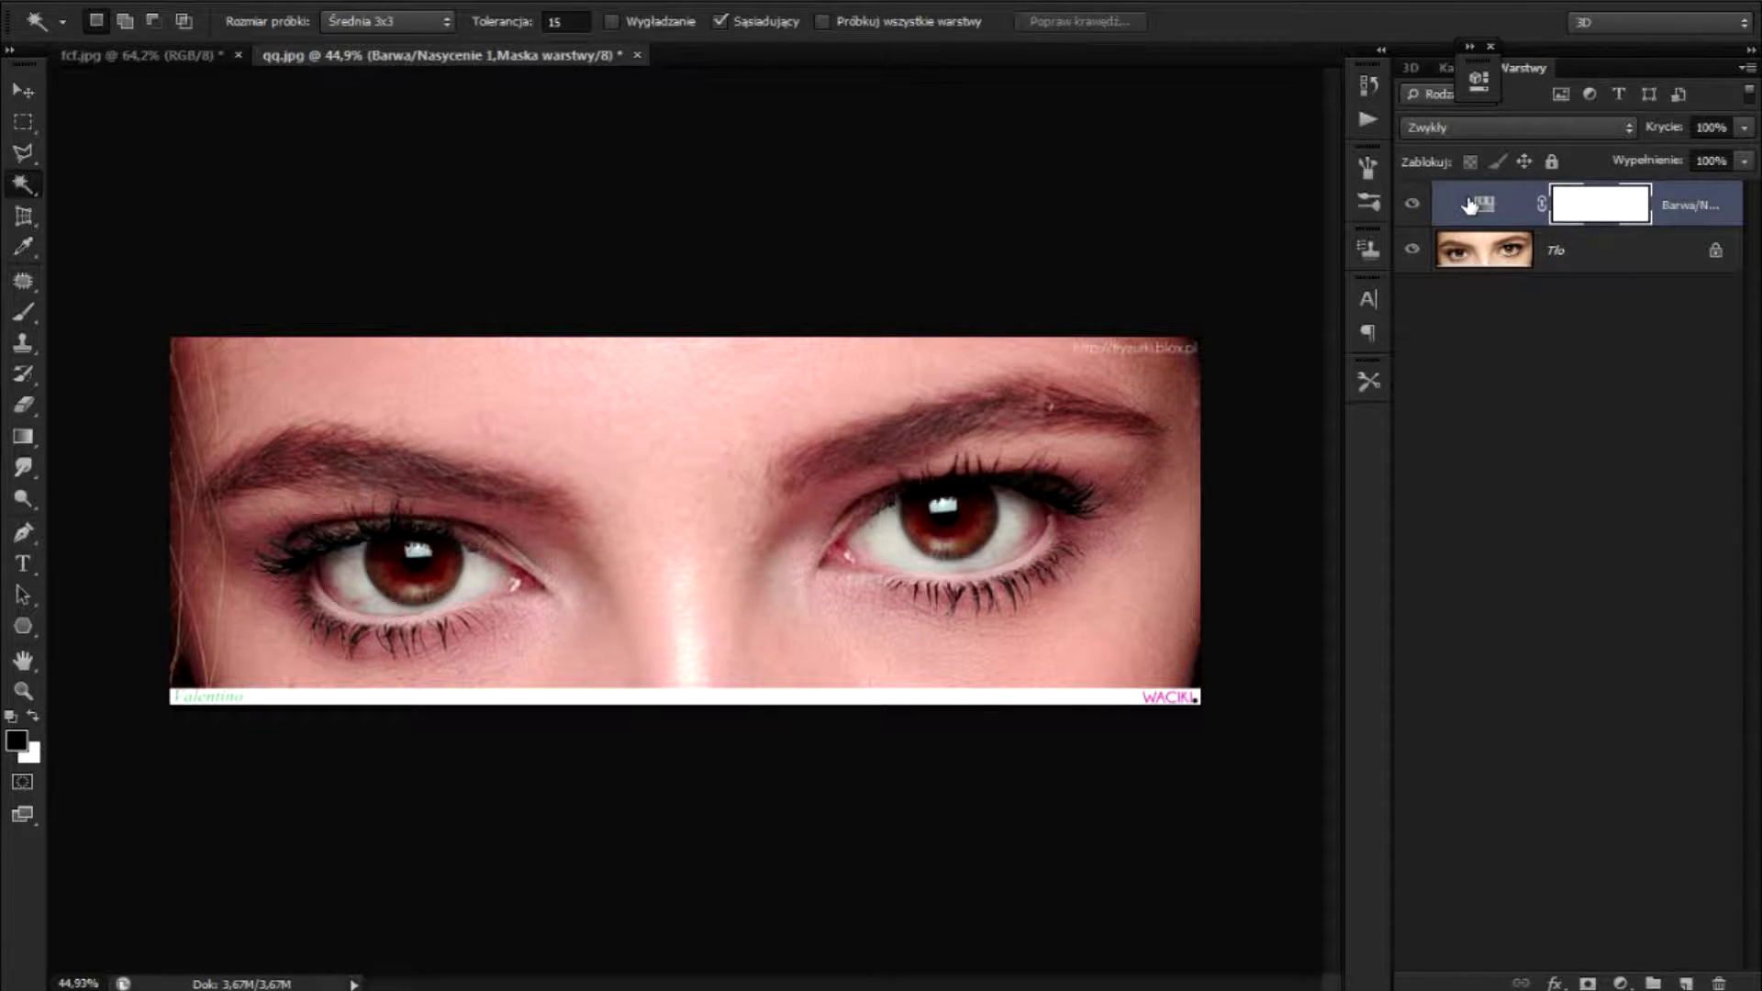
double_click(1601, 204)
click(1336, 408)
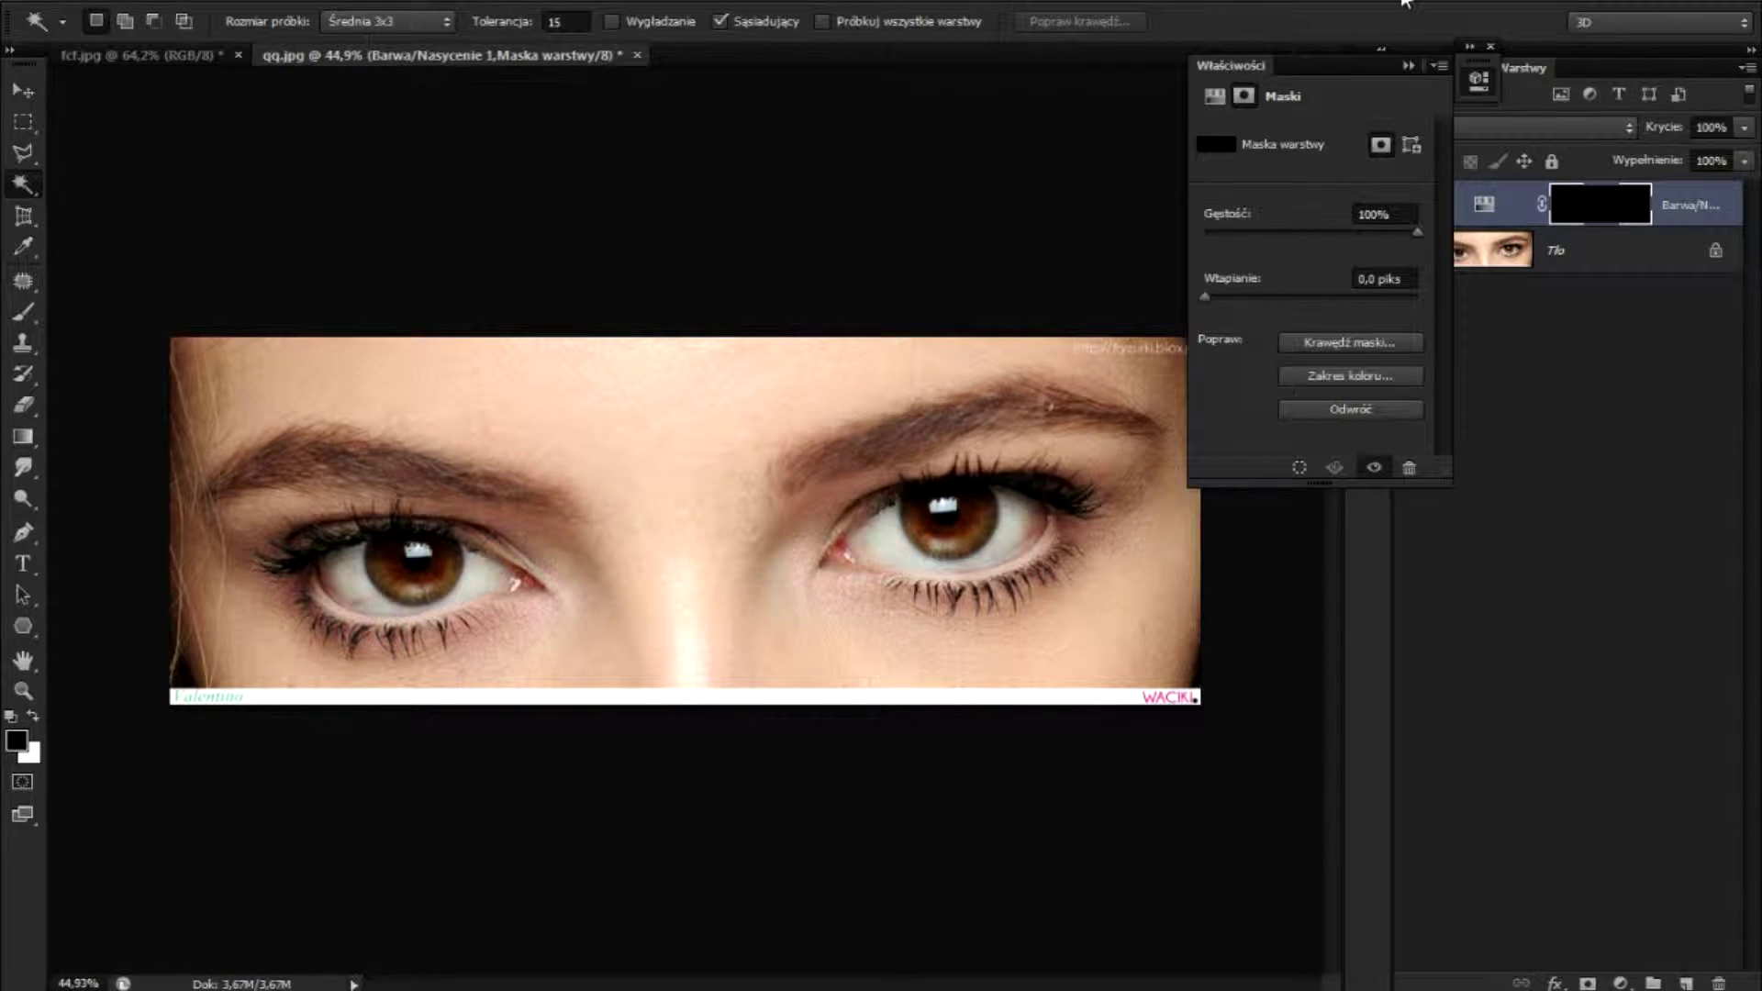
click(1410, 65)
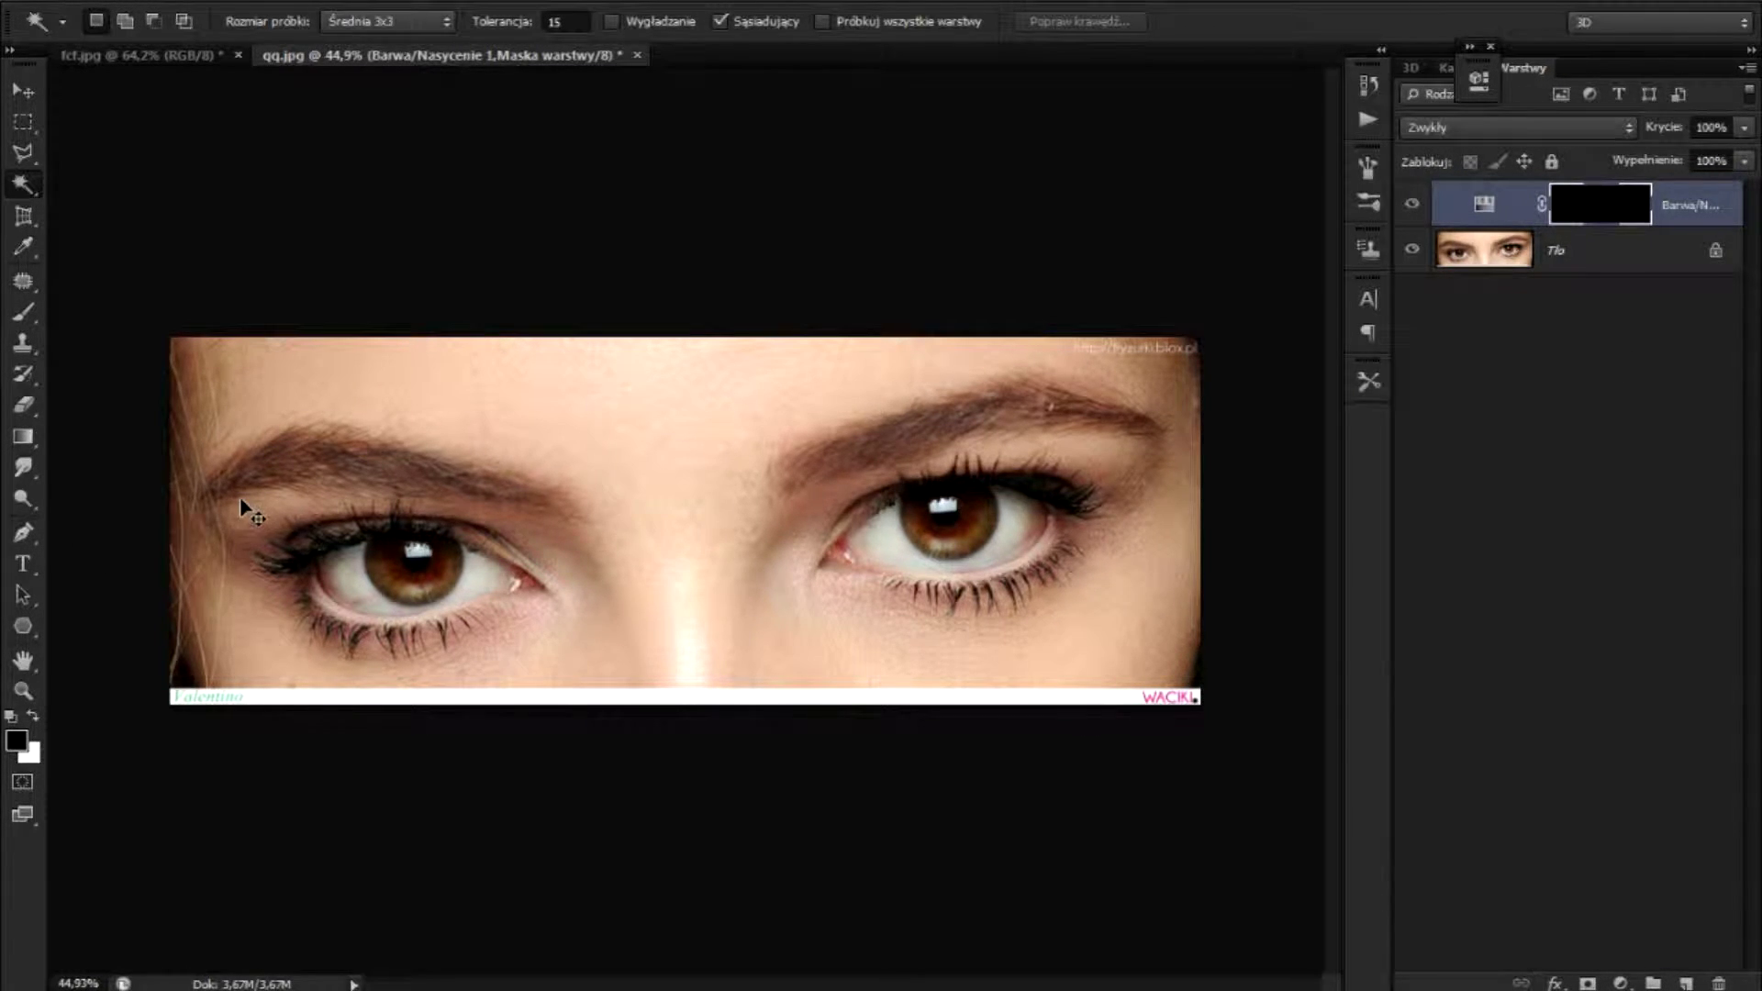
Zoom in on the left eye and pick the Eraser tool
scroll(323, 549, up, 5)
scroll(323, 549, up, 1)
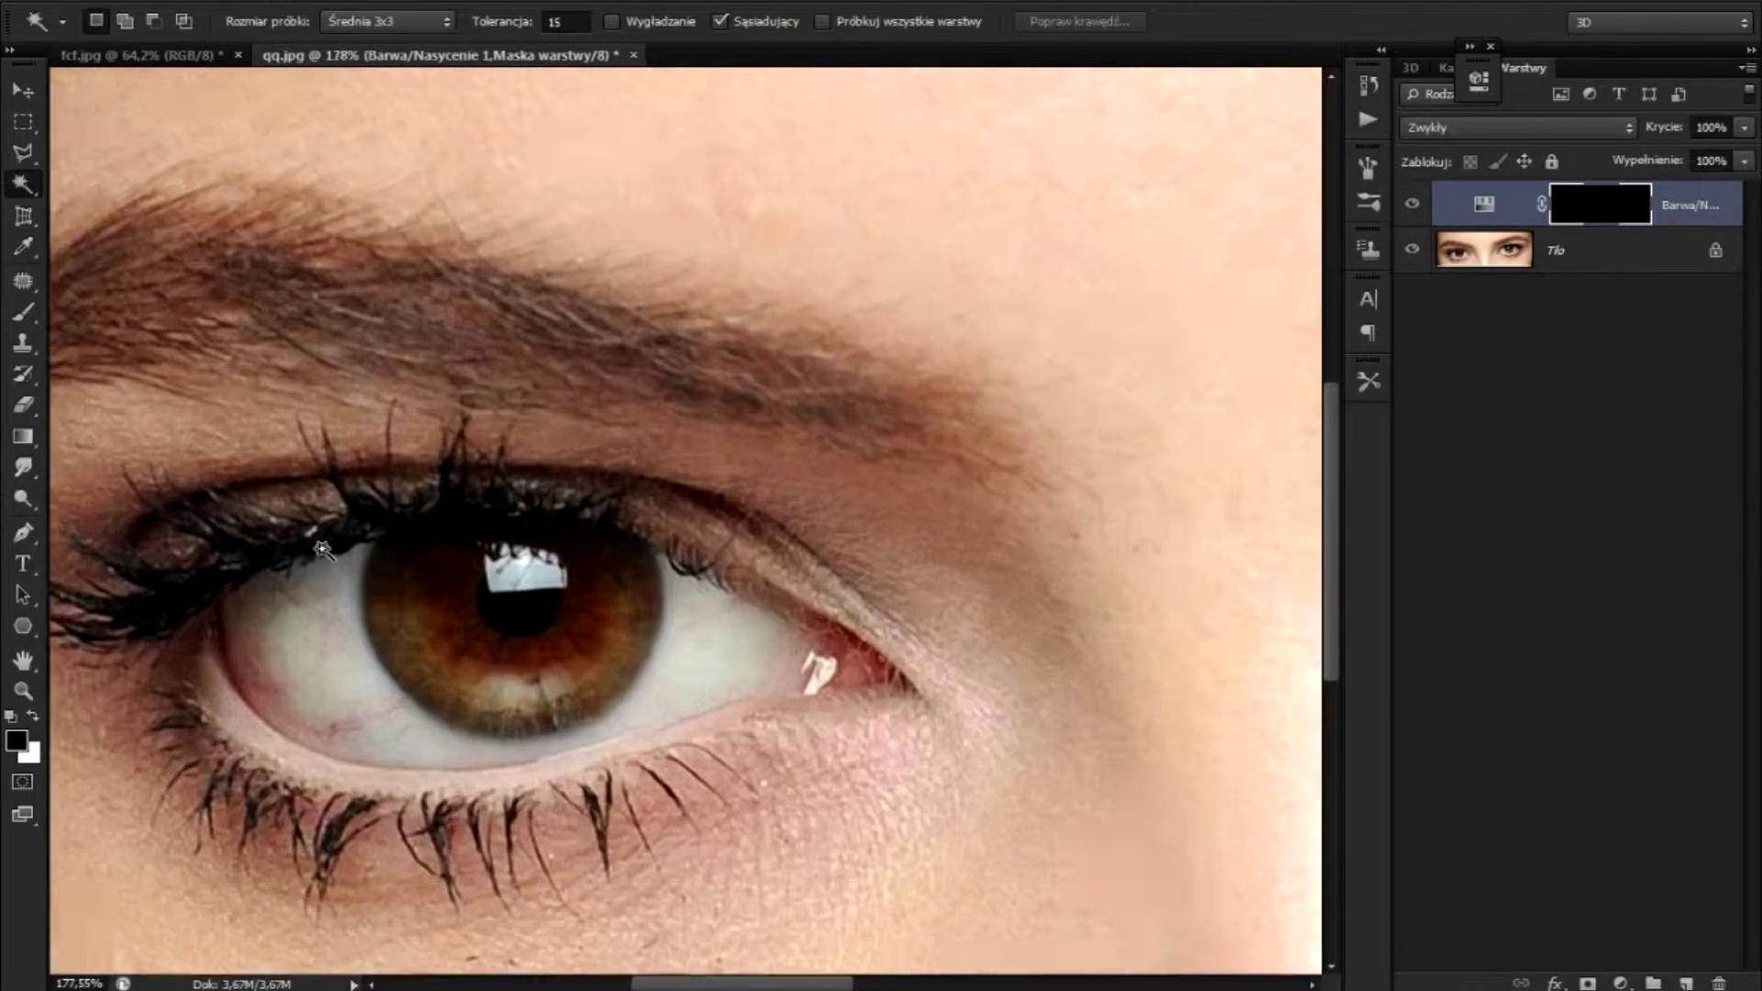
scroll(323, 549, up, 1)
click(23, 404)
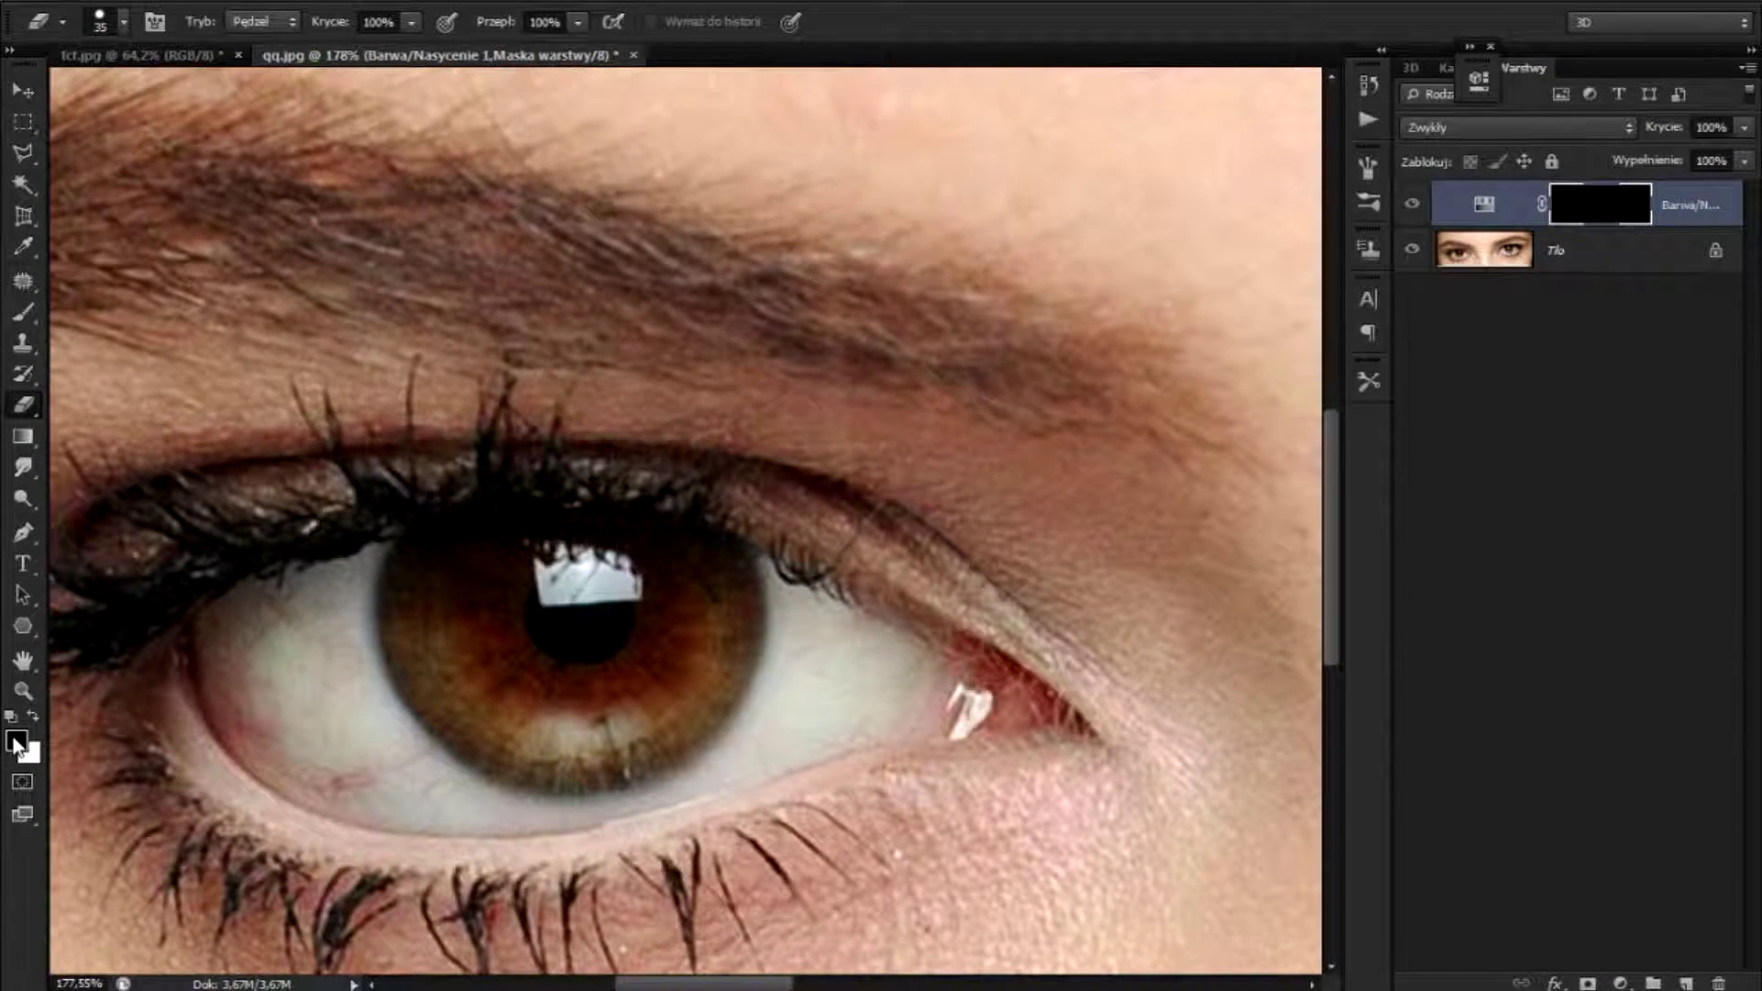
Try painting white over the left iris on the mask, then undo it
key(x)
click(33, 715)
mouse_move(464, 575)
mouse_down()
mouse_move(525, 607)
mouse_move(537, 675)
mouse_move(677, 603)
mouse_move(684, 621)
mouse_move(707, 554)
mouse_move(466, 704)
mouse_move(511, 711)
mouse_move(390, 551)
mouse_move(560, 710)
mouse_move(583, 697)
mouse_up()
scroll(547, 683, right, 3)
scroll(548, 684, down, 5)
scroll(543, 669, down, 2)
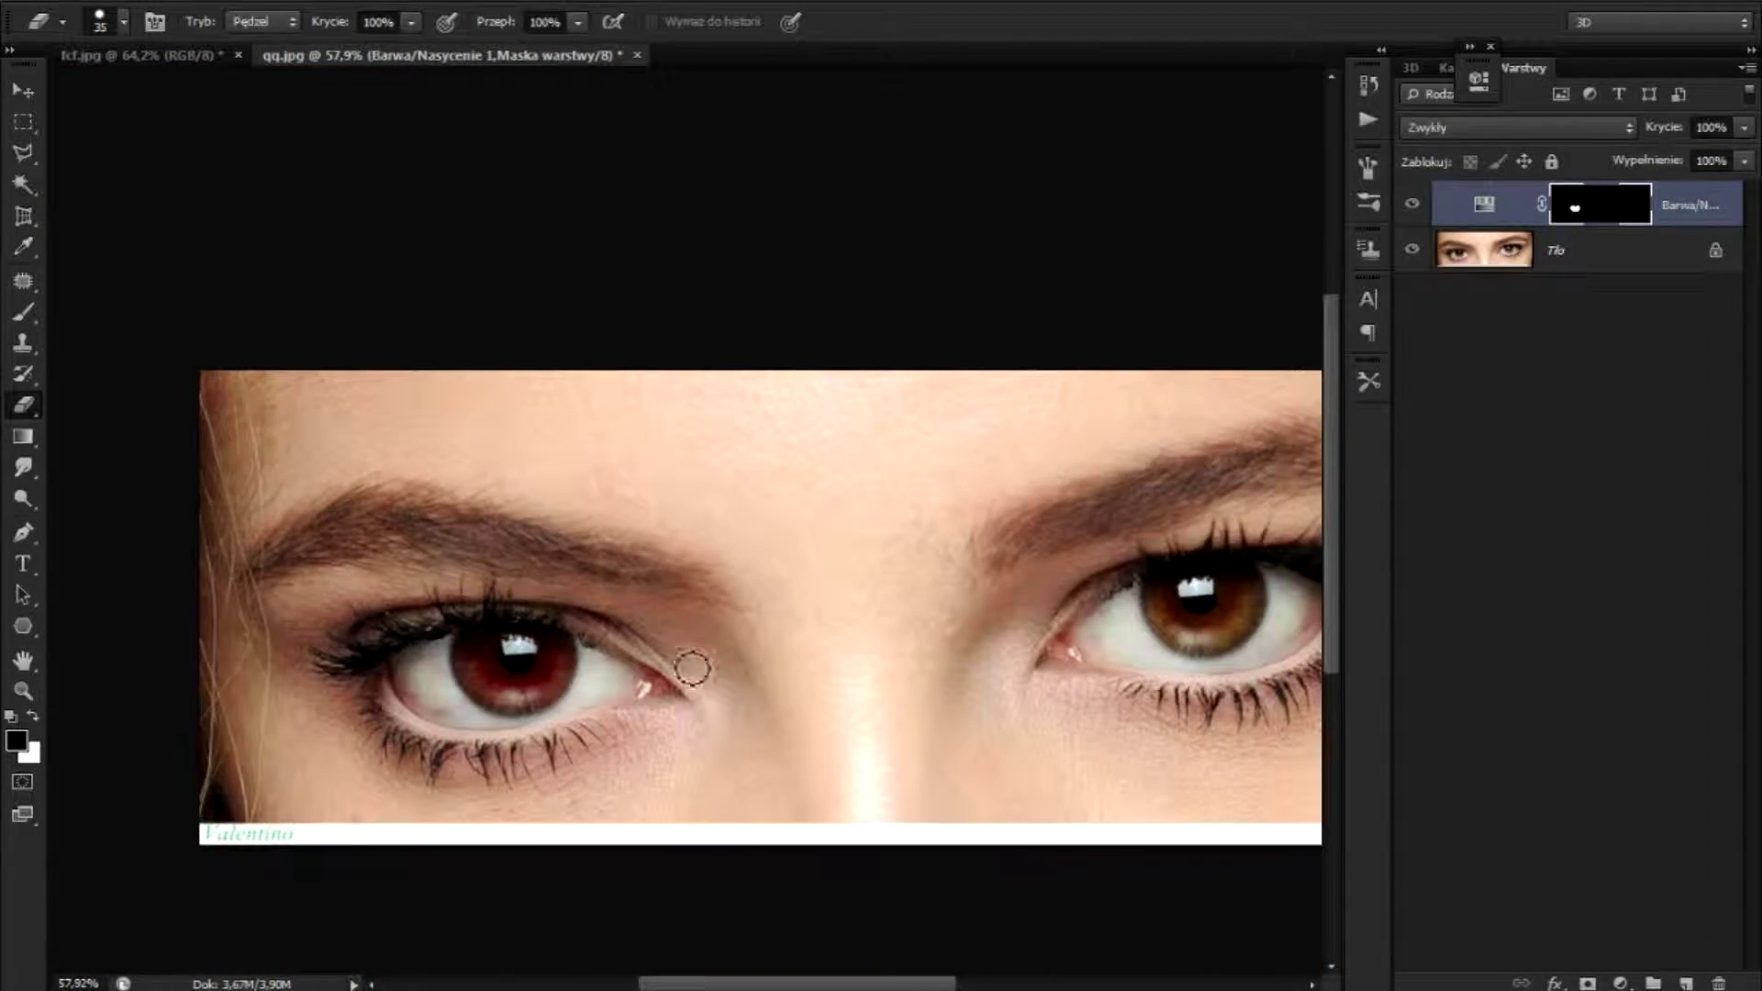
key(ctrl+alt+z)
key(ctrl+alt+z)
key(ctrl+alt+z)
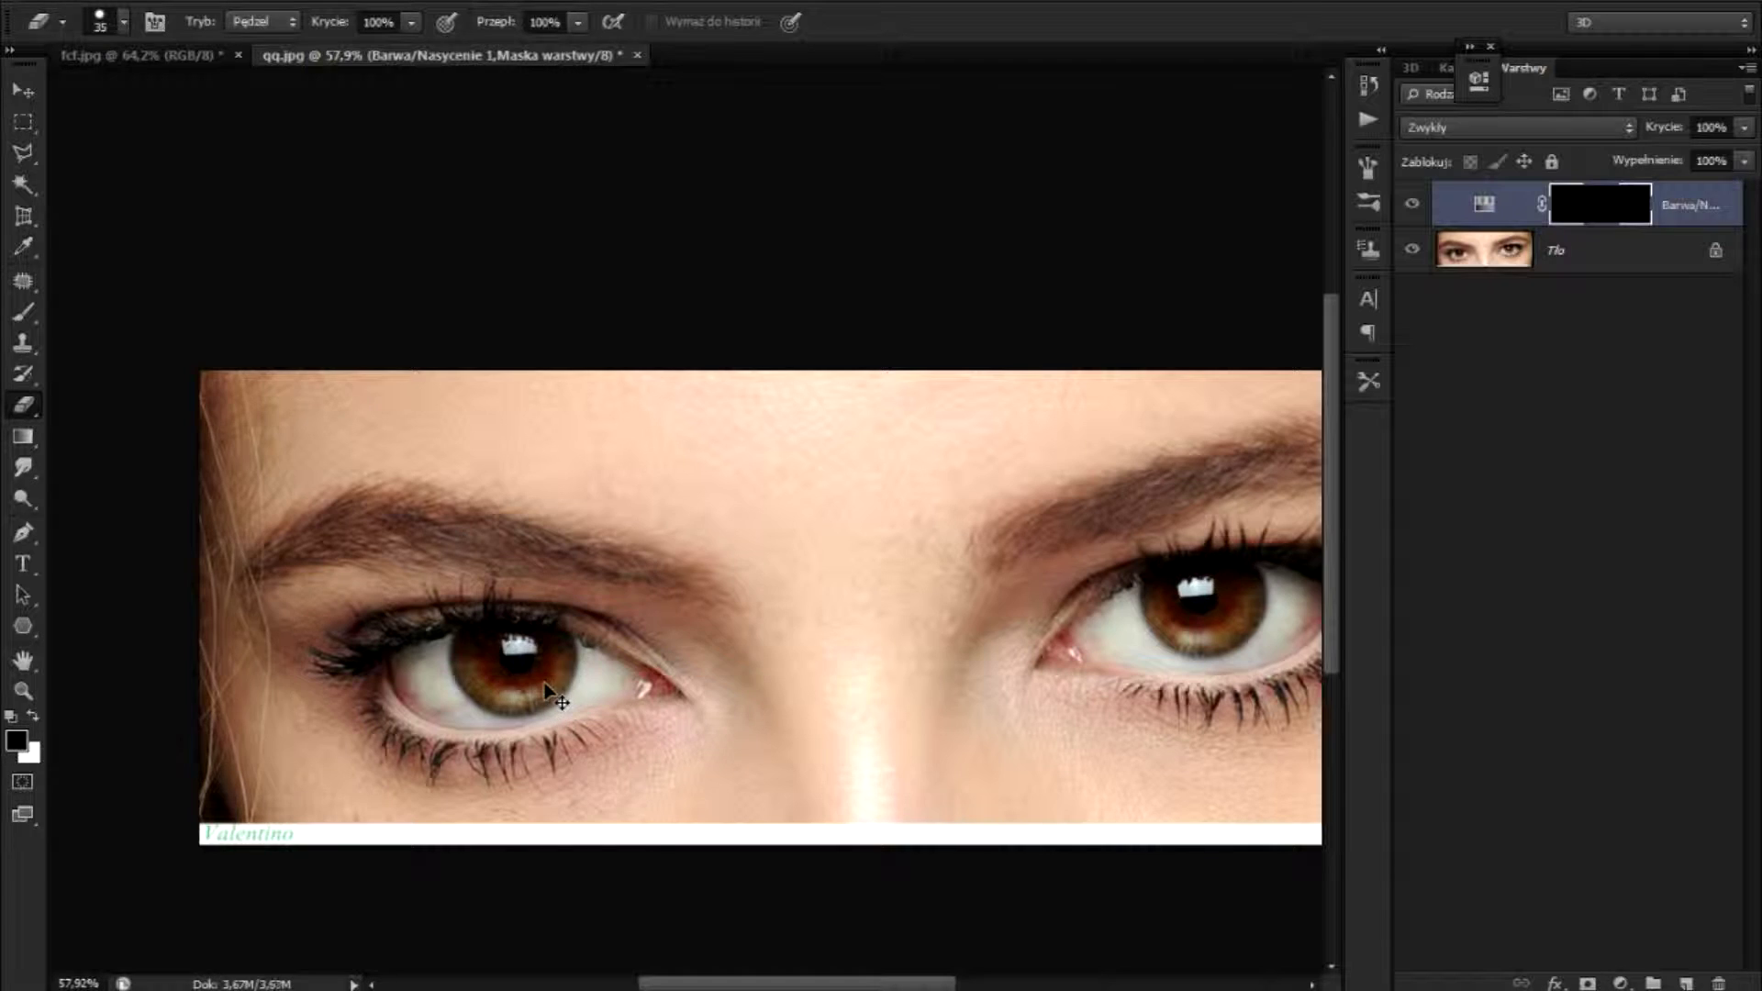
Set the adjustment's Hue to +44 green and invert the mask to black
key(ctrl+i)
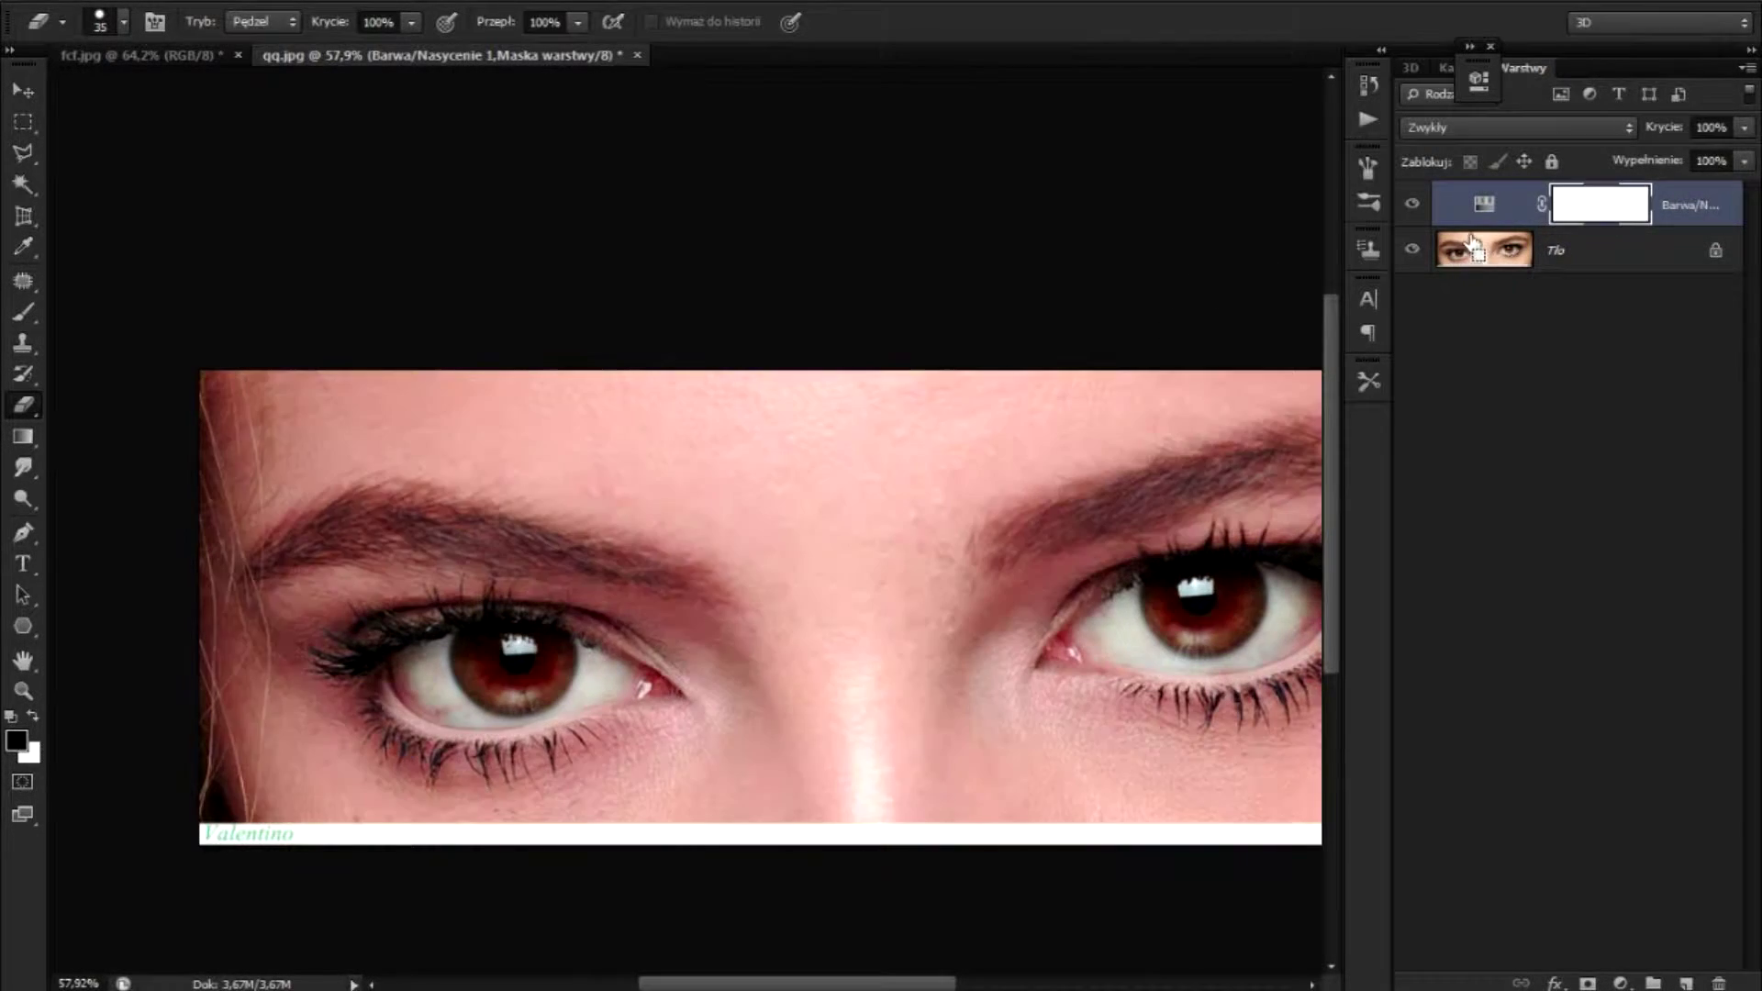
double_click(1477, 205)
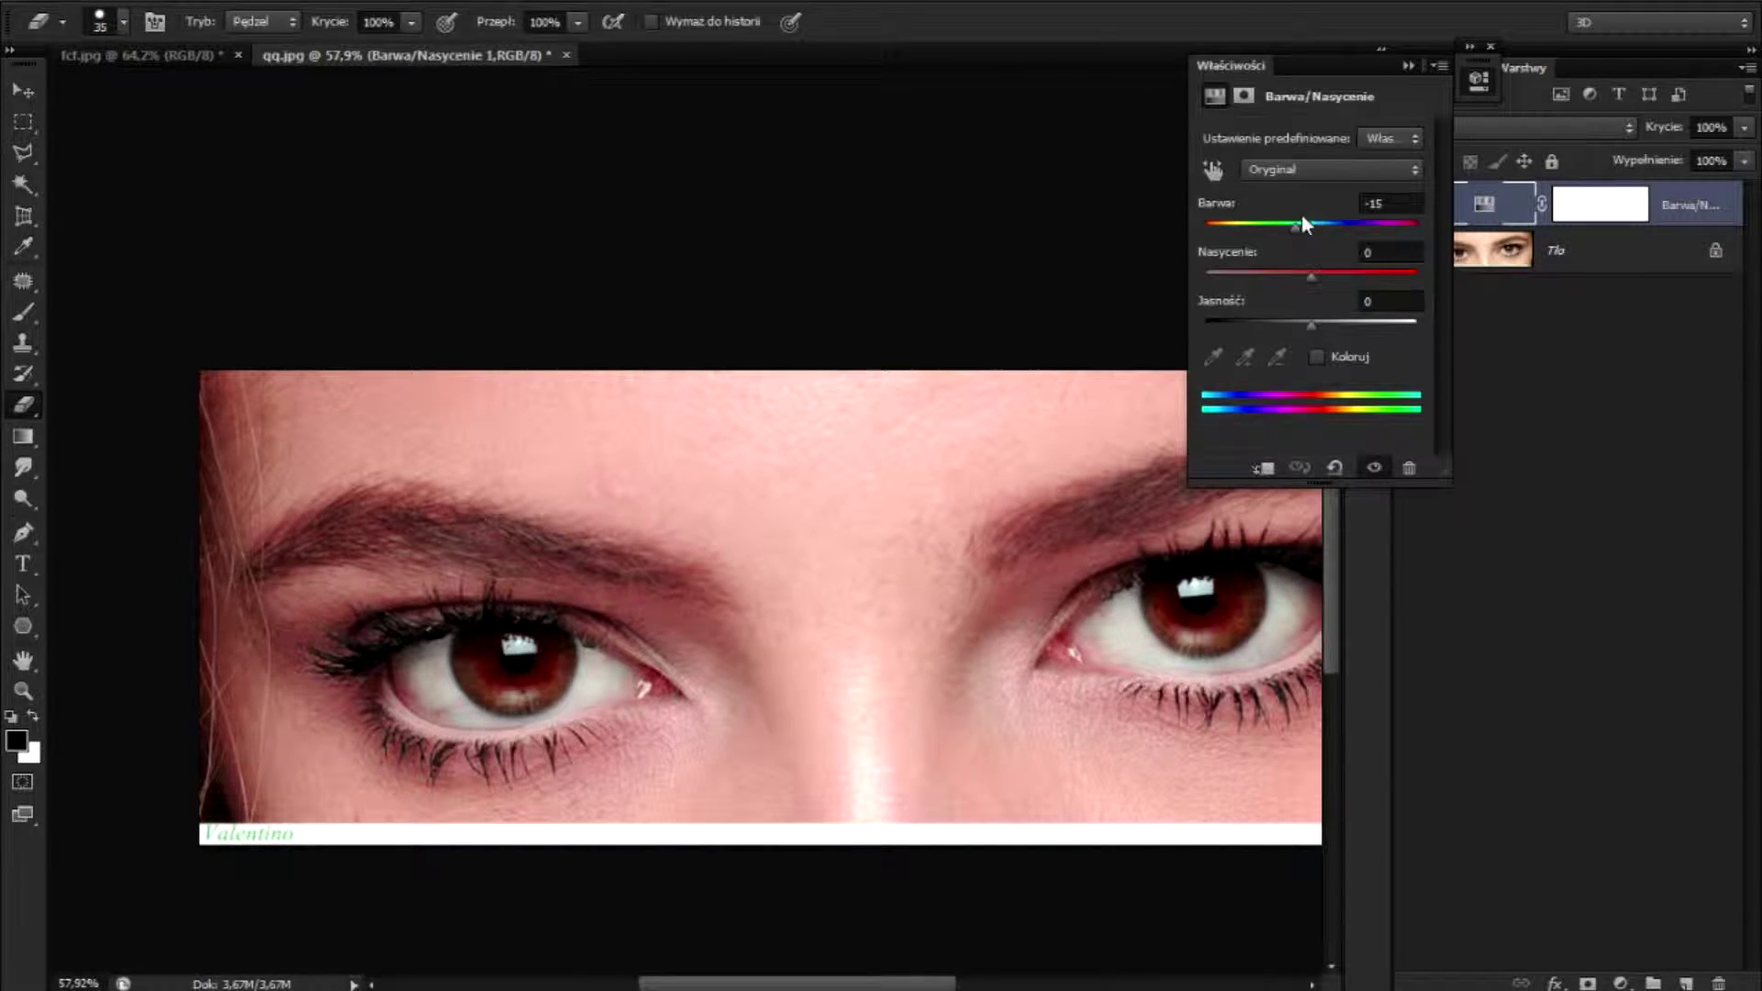
drag(1302, 223, 1357, 228)
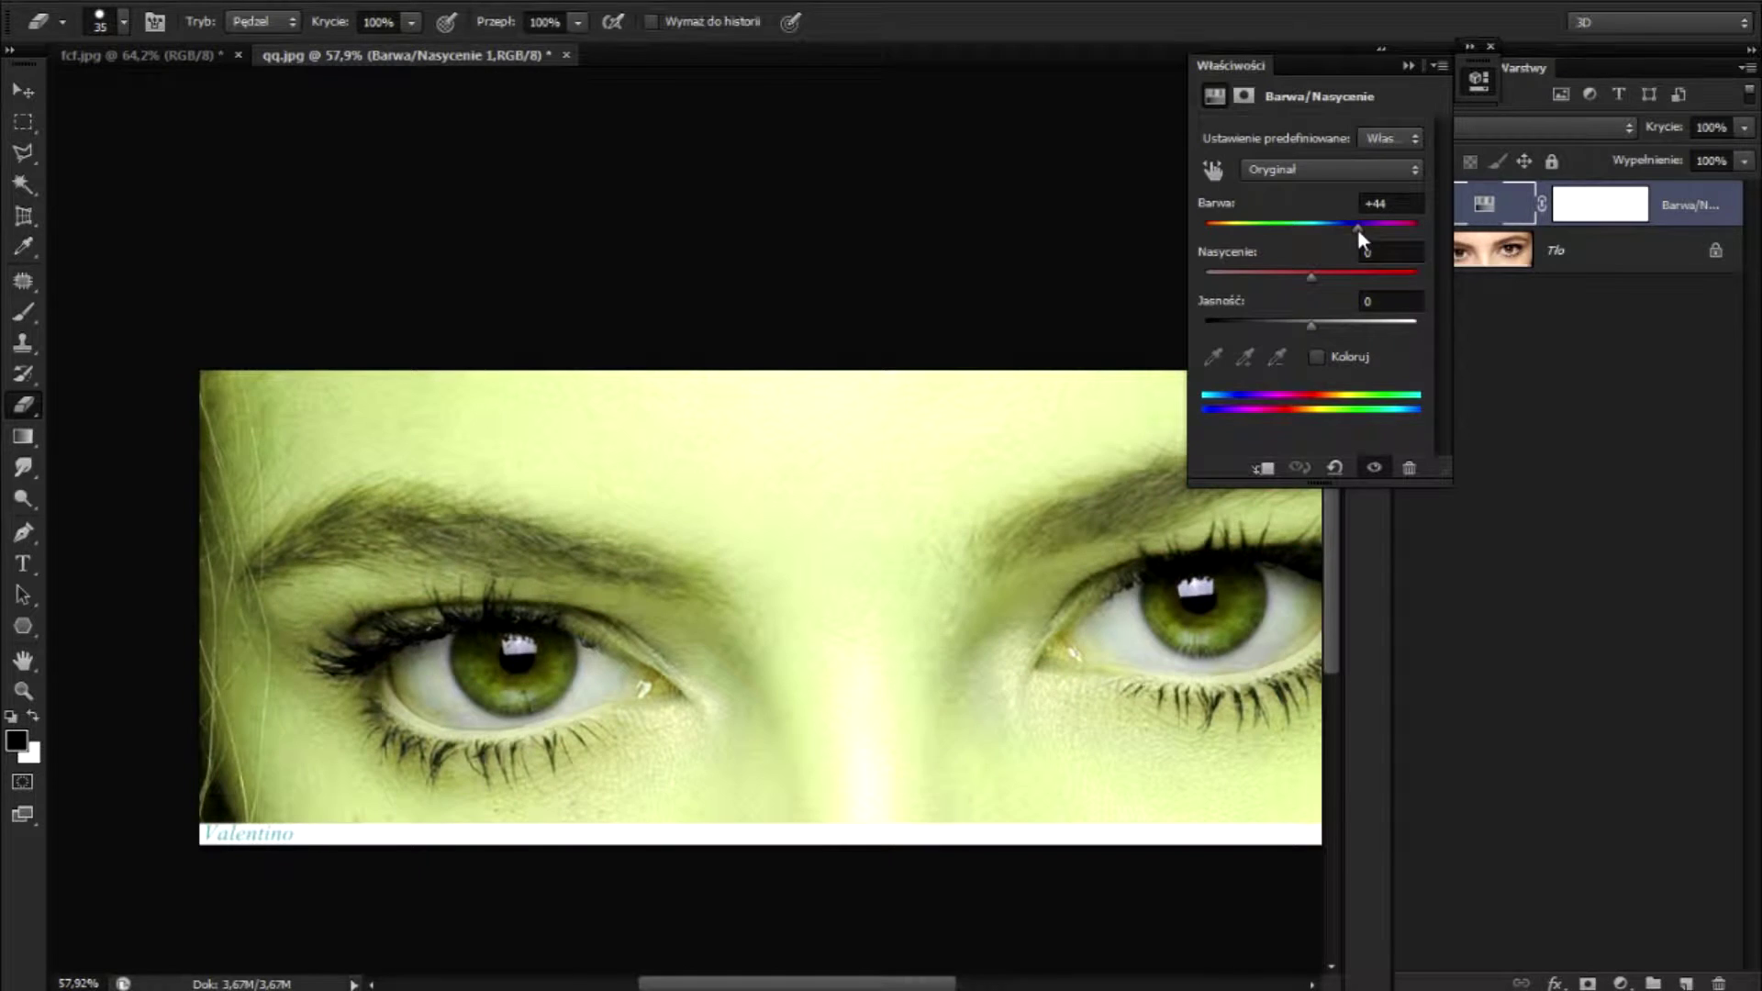
click(1594, 224)
click(1417, 407)
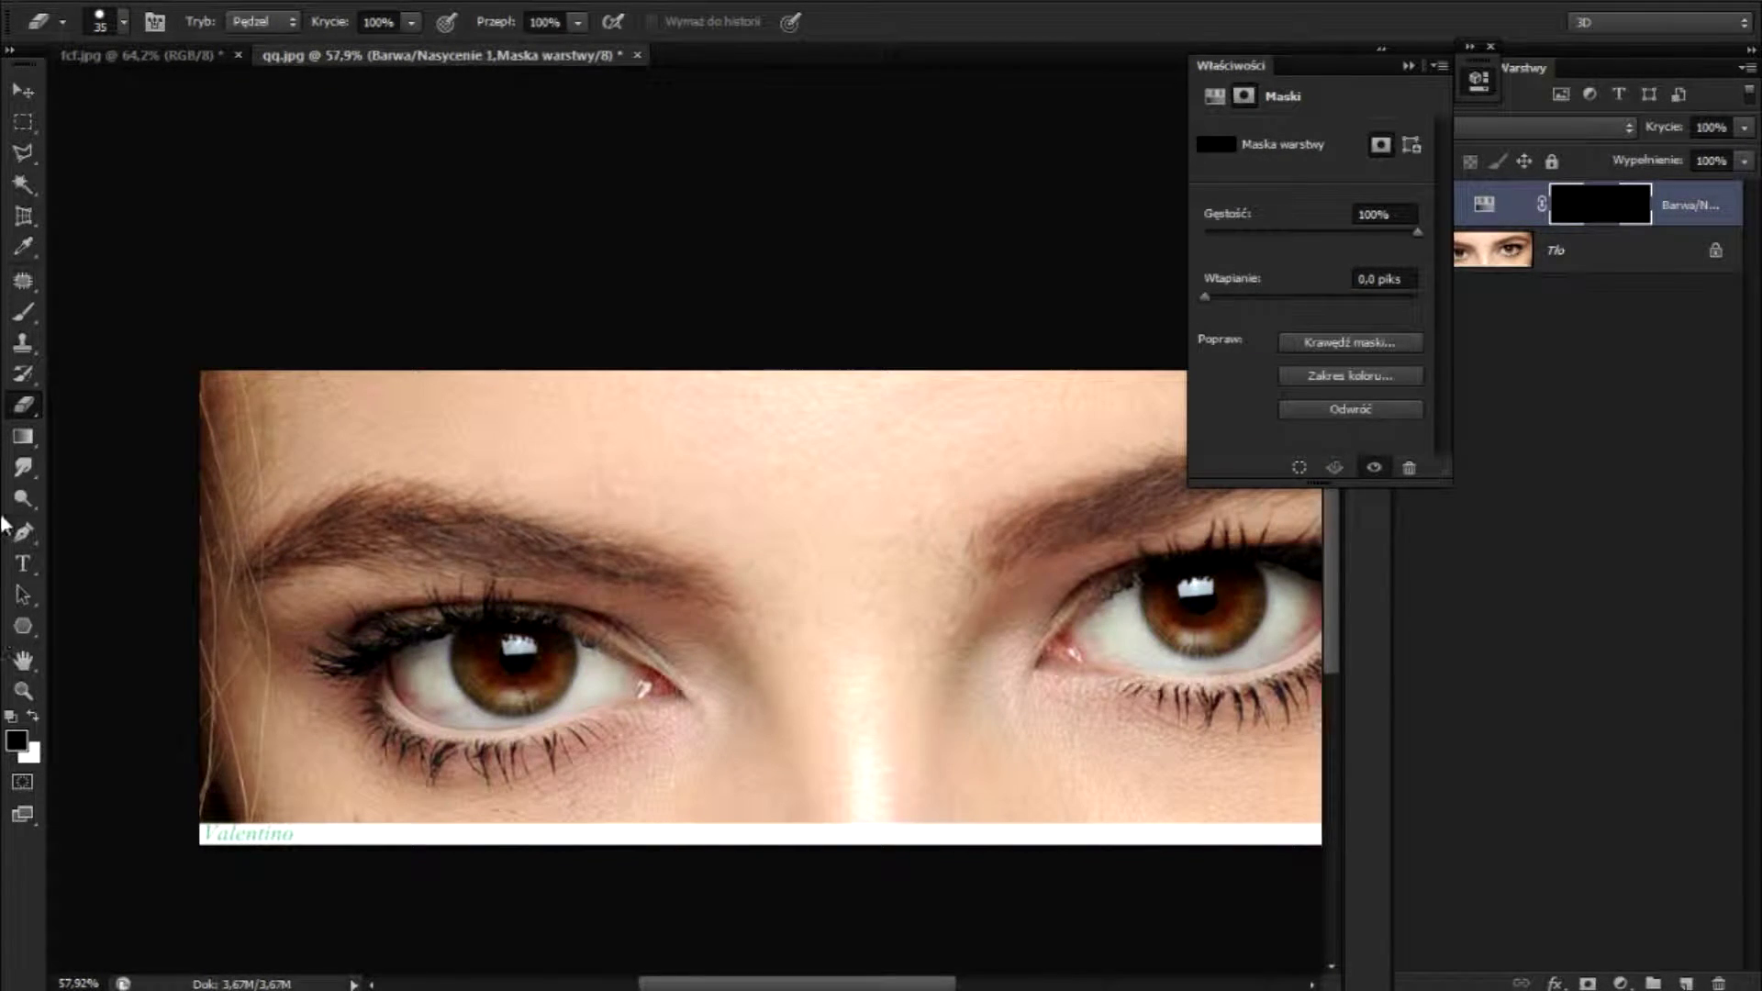
scroll(2, 550, up, 1)
scroll(2, 624, up, 1)
scroll(2, 698, up, 1)
scroll(2, 770, up, 1)
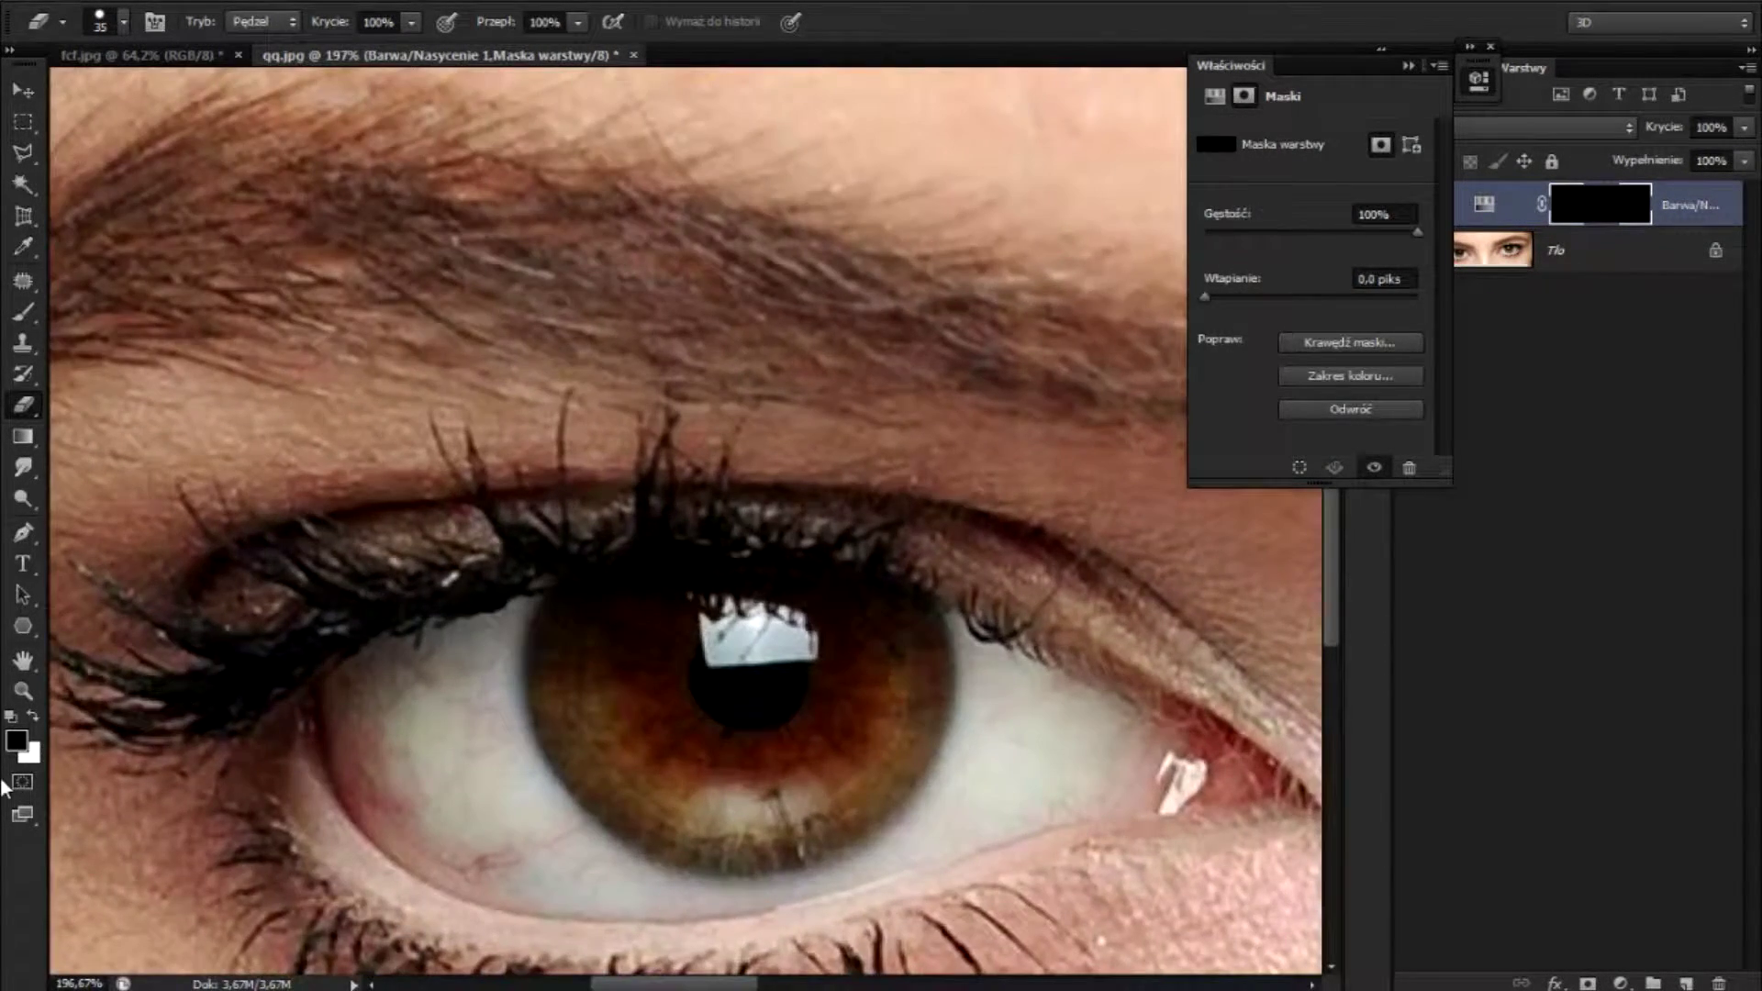
Paint white over the left iris on the mask, undoing the spill onto the eye white
mouse_move(679, 633)
mouse_down()
mouse_move(670, 707)
mouse_move(642, 743)
mouse_move(587, 652)
mouse_move(569, 647)
mouse_move(562, 676)
mouse_up()
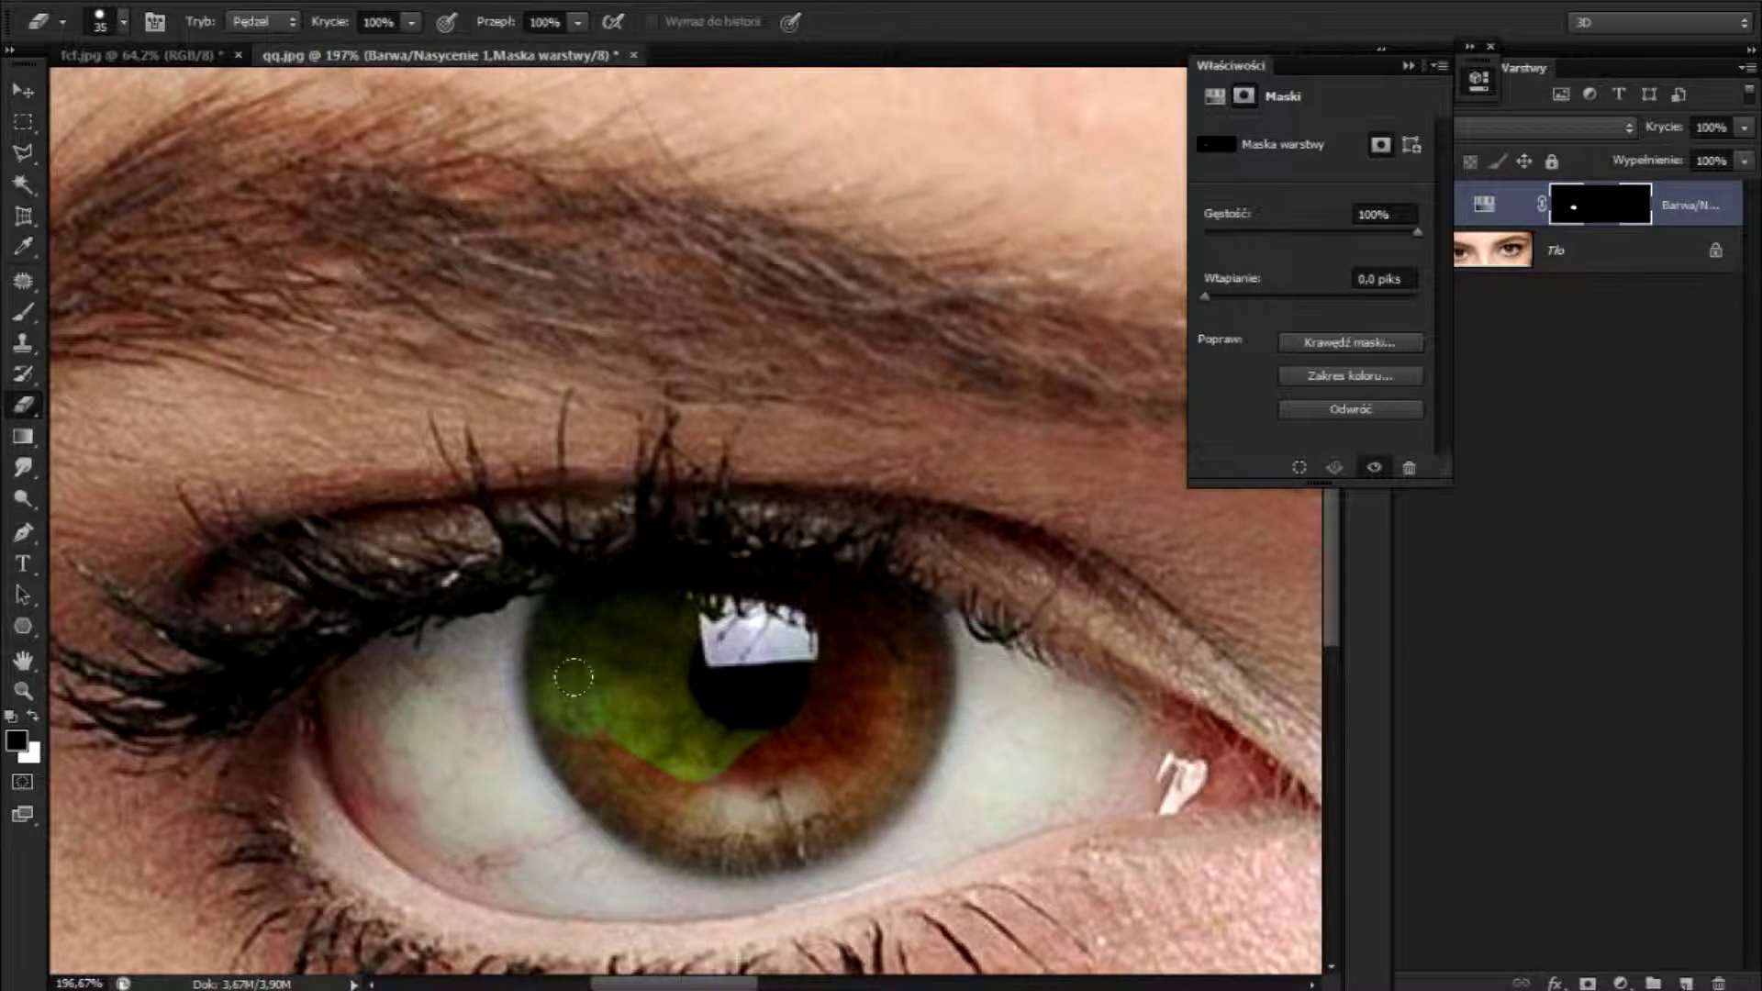
mouse_move(550, 716)
mouse_down()
mouse_move(661, 799)
mouse_move(649, 788)
mouse_move(881, 752)
mouse_move(826, 716)
mouse_move(872, 670)
mouse_move(823, 597)
mouse_move(853, 613)
mouse_move(697, 555)
mouse_move(749, 580)
mouse_move(698, 656)
mouse_move(728, 695)
mouse_up()
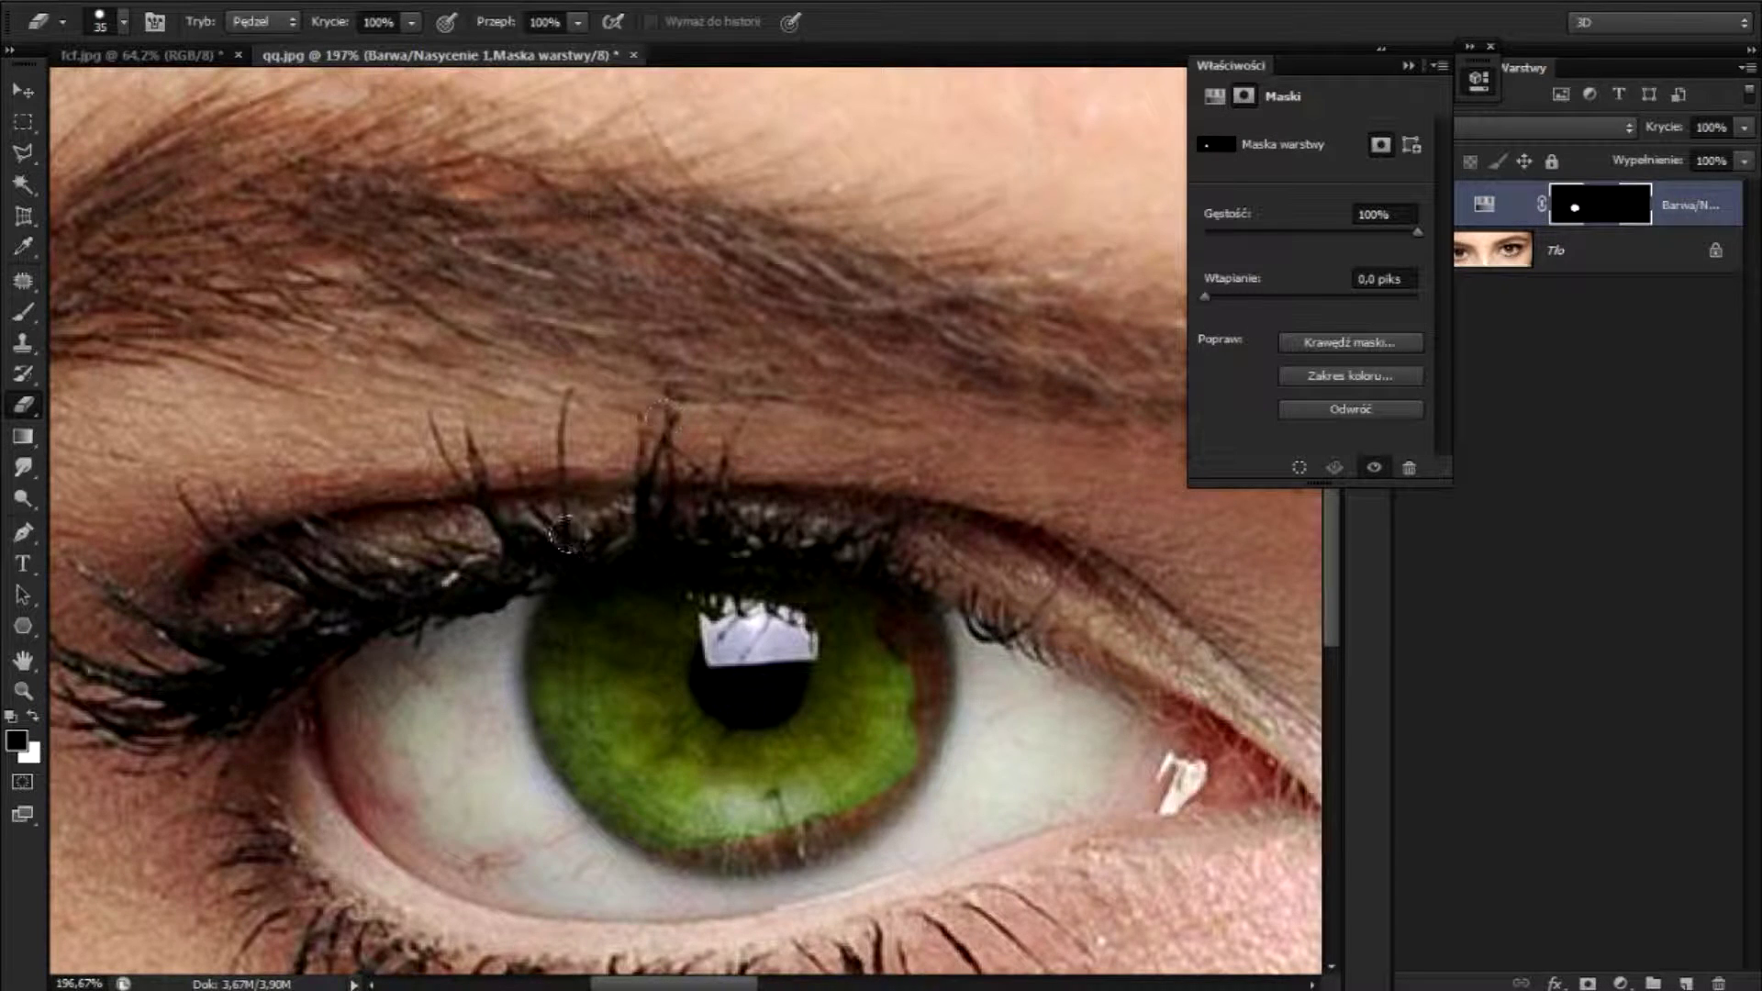
mouse_move(831, 610)
mouse_down()
mouse_move(918, 665)
mouse_move(863, 606)
mouse_move(878, 624)
mouse_move(806, 582)
mouse_move(873, 629)
mouse_move(931, 730)
mouse_move(918, 762)
mouse_move(715, 769)
mouse_move(800, 844)
mouse_move(913, 785)
mouse_move(819, 754)
mouse_up()
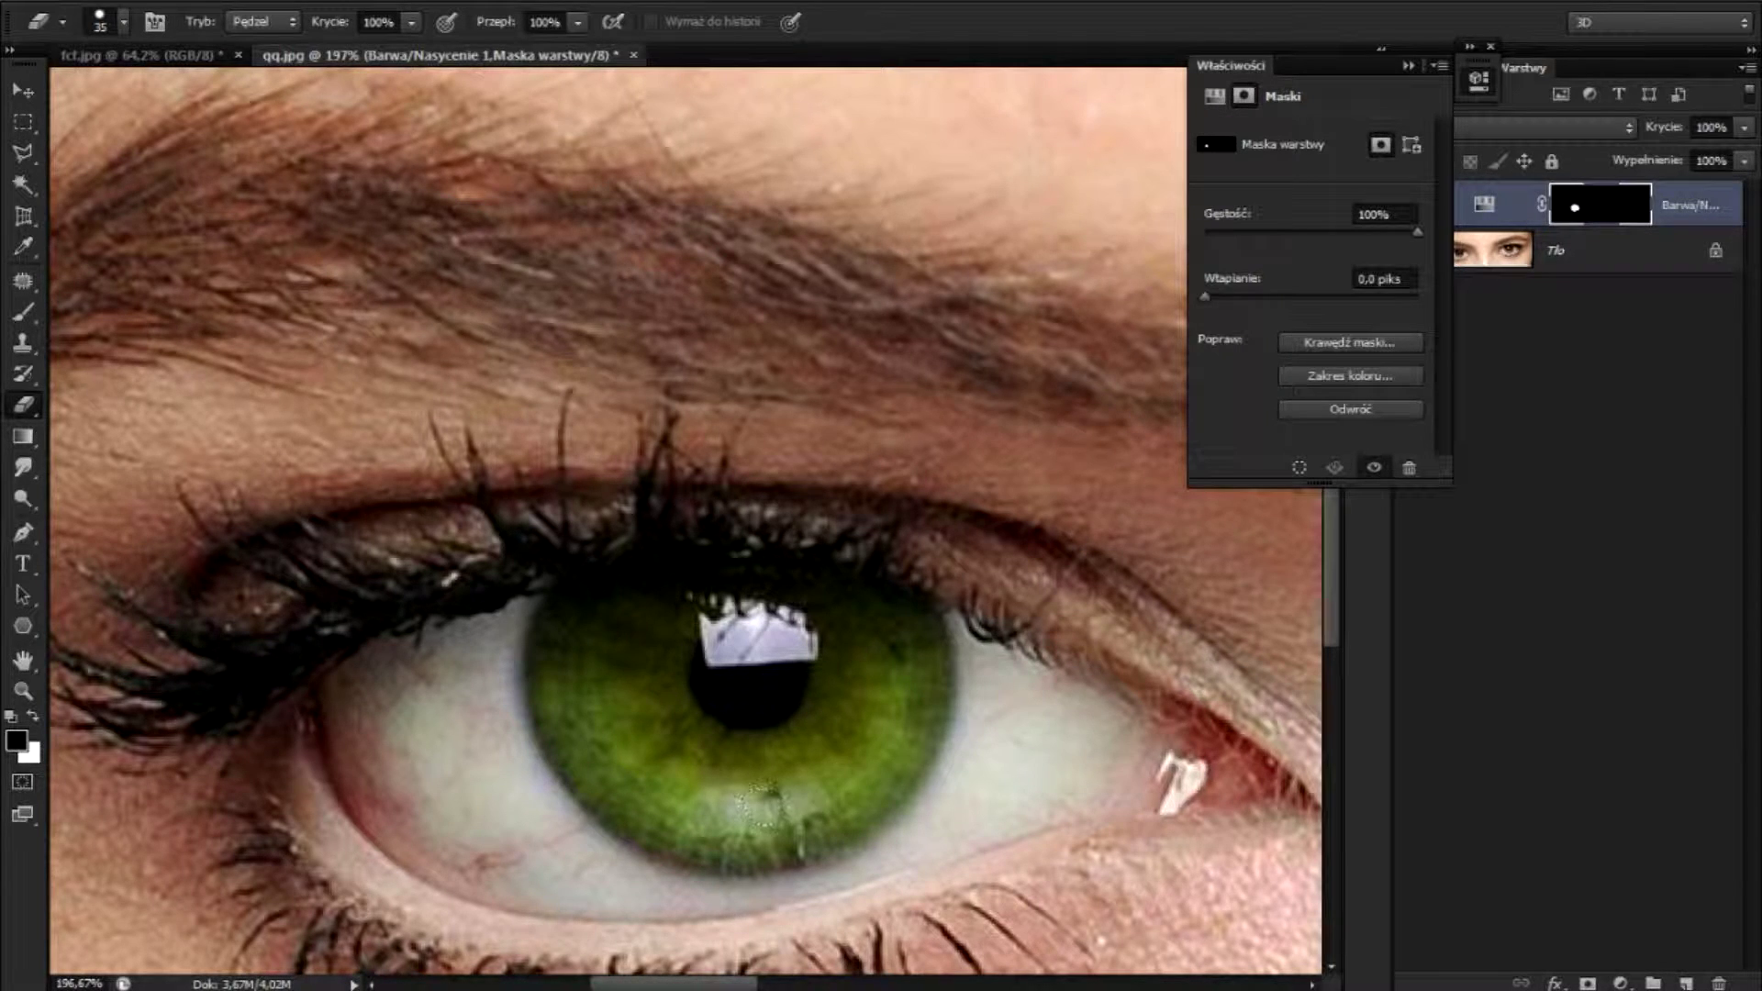
mouse_move(734, 817)
mouse_down()
mouse_move(817, 770)
mouse_move(674, 748)
mouse_move(569, 633)
mouse_move(523, 613)
mouse_up()
mouse_move(427, 666)
mouse_down()
mouse_move(385, 770)
mouse_move(394, 808)
mouse_move(363, 684)
mouse_move(330, 707)
mouse_up()
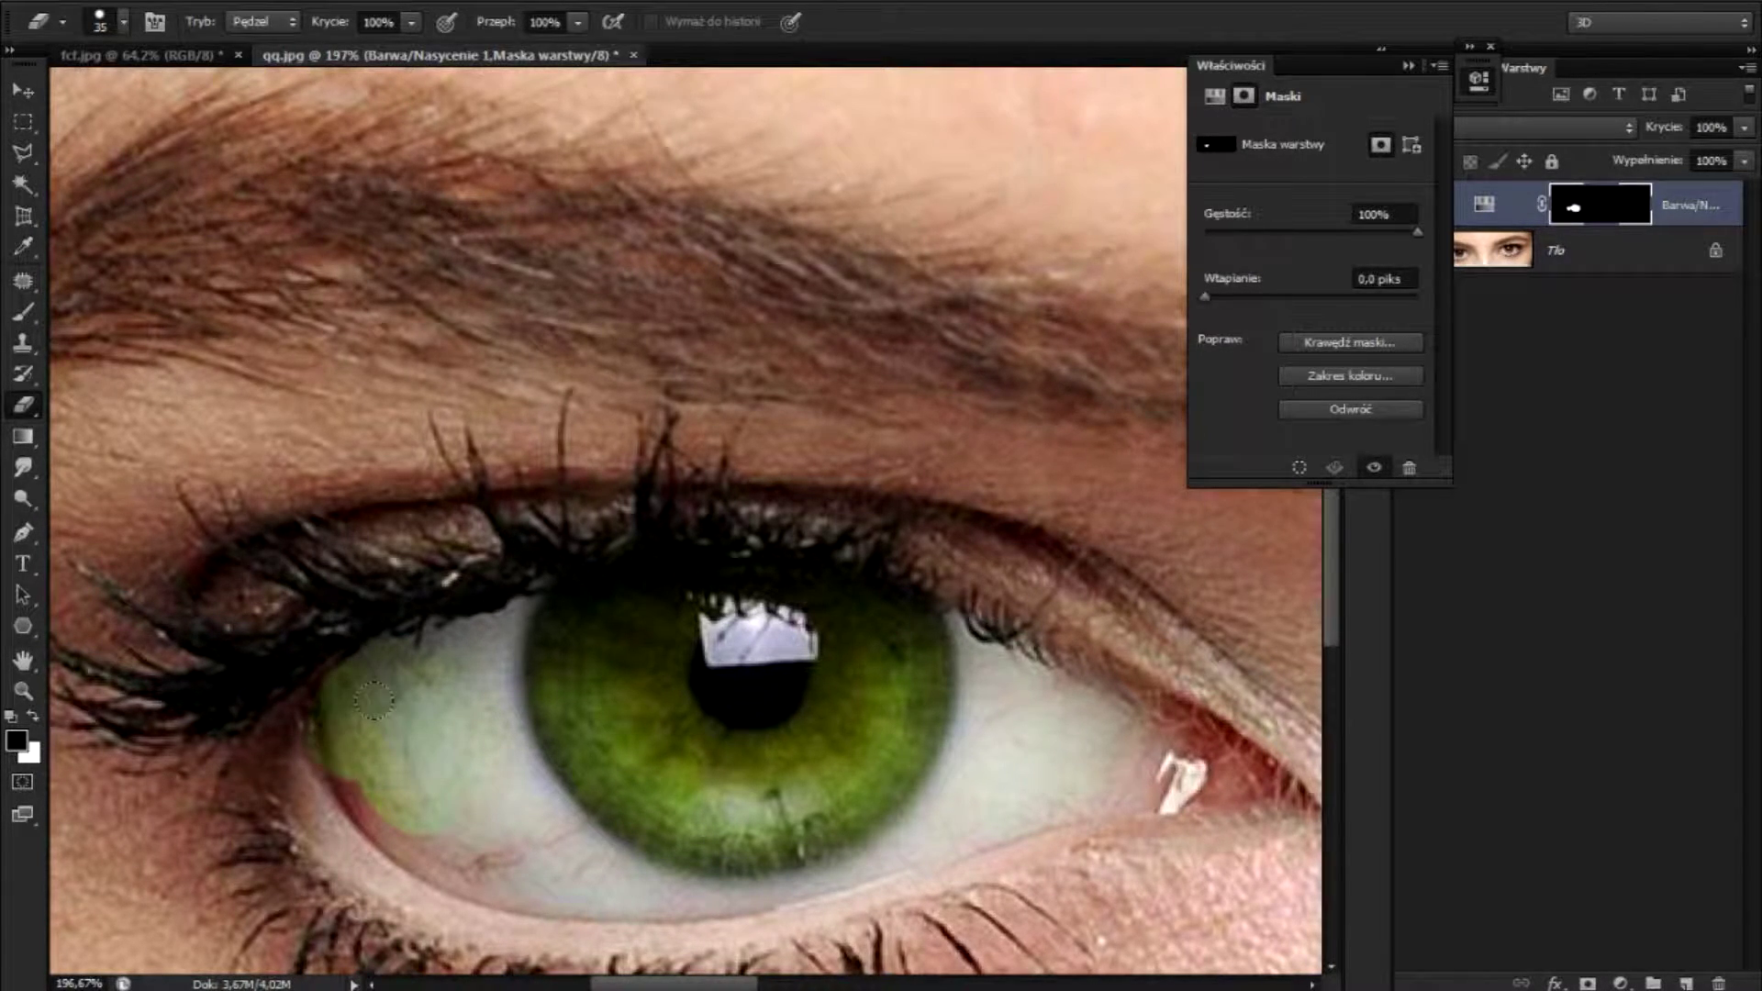
key(ctrl+alt+z)
key(ctrl+alt+z)
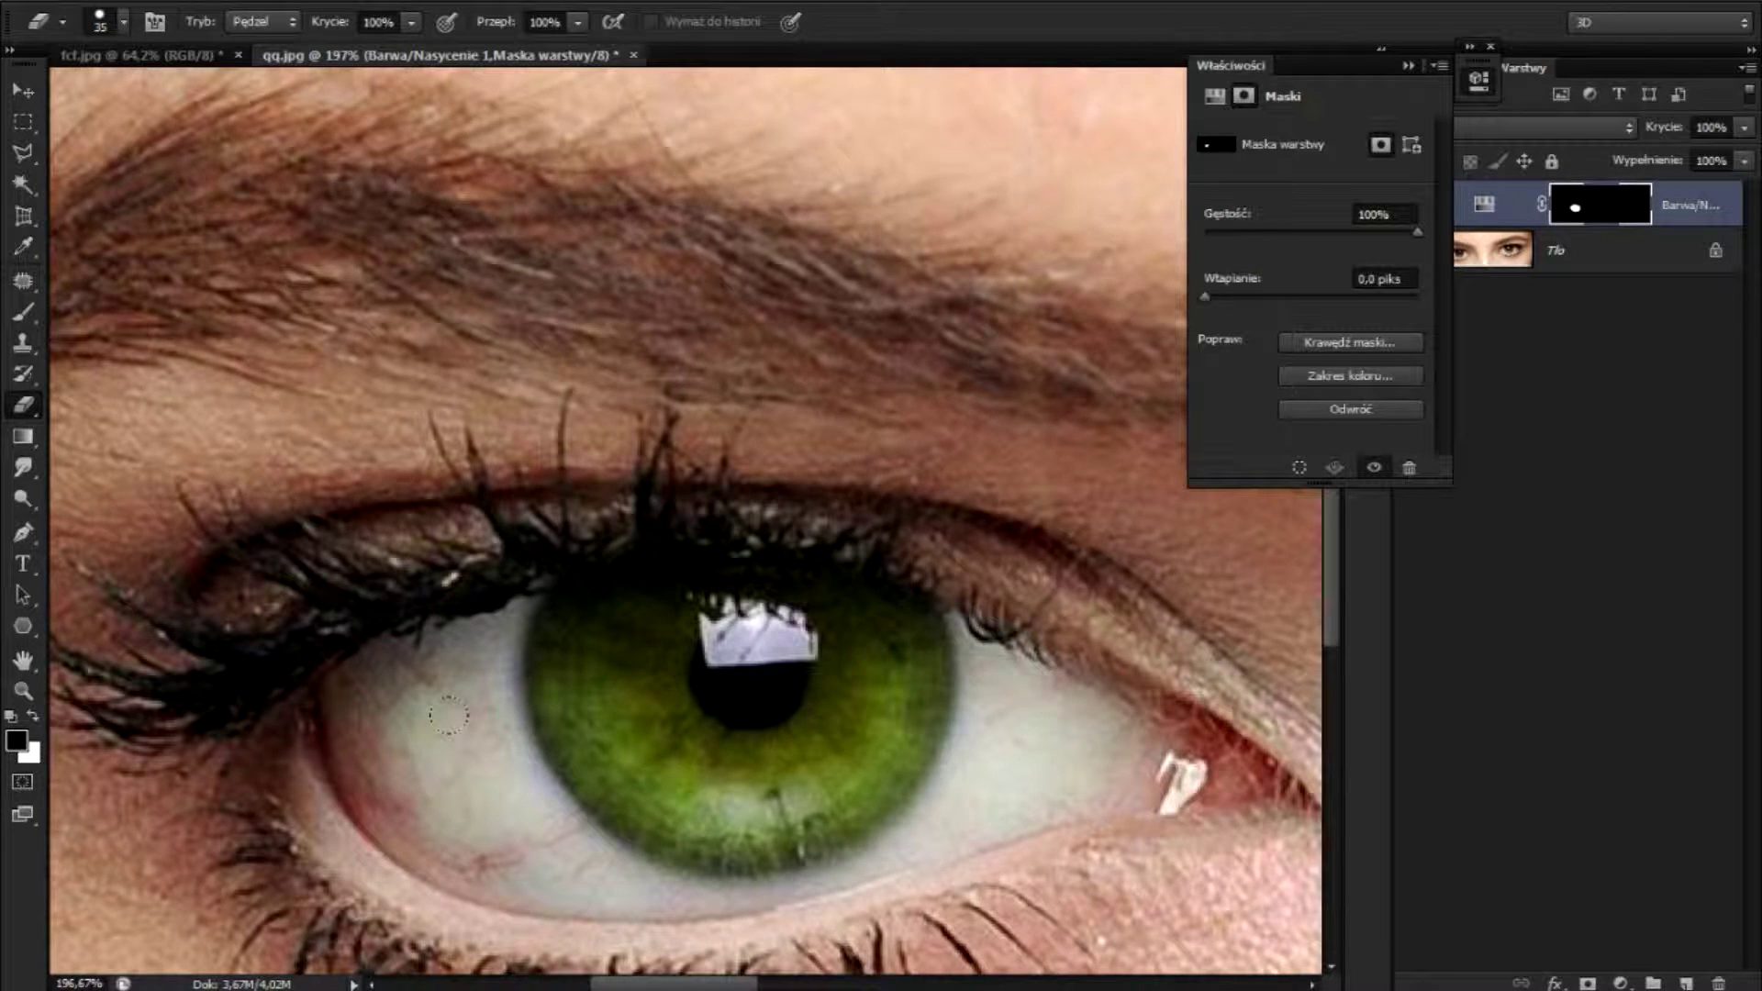
scroll(650, 749, down, 3)
scroll(651, 749, down, 5)
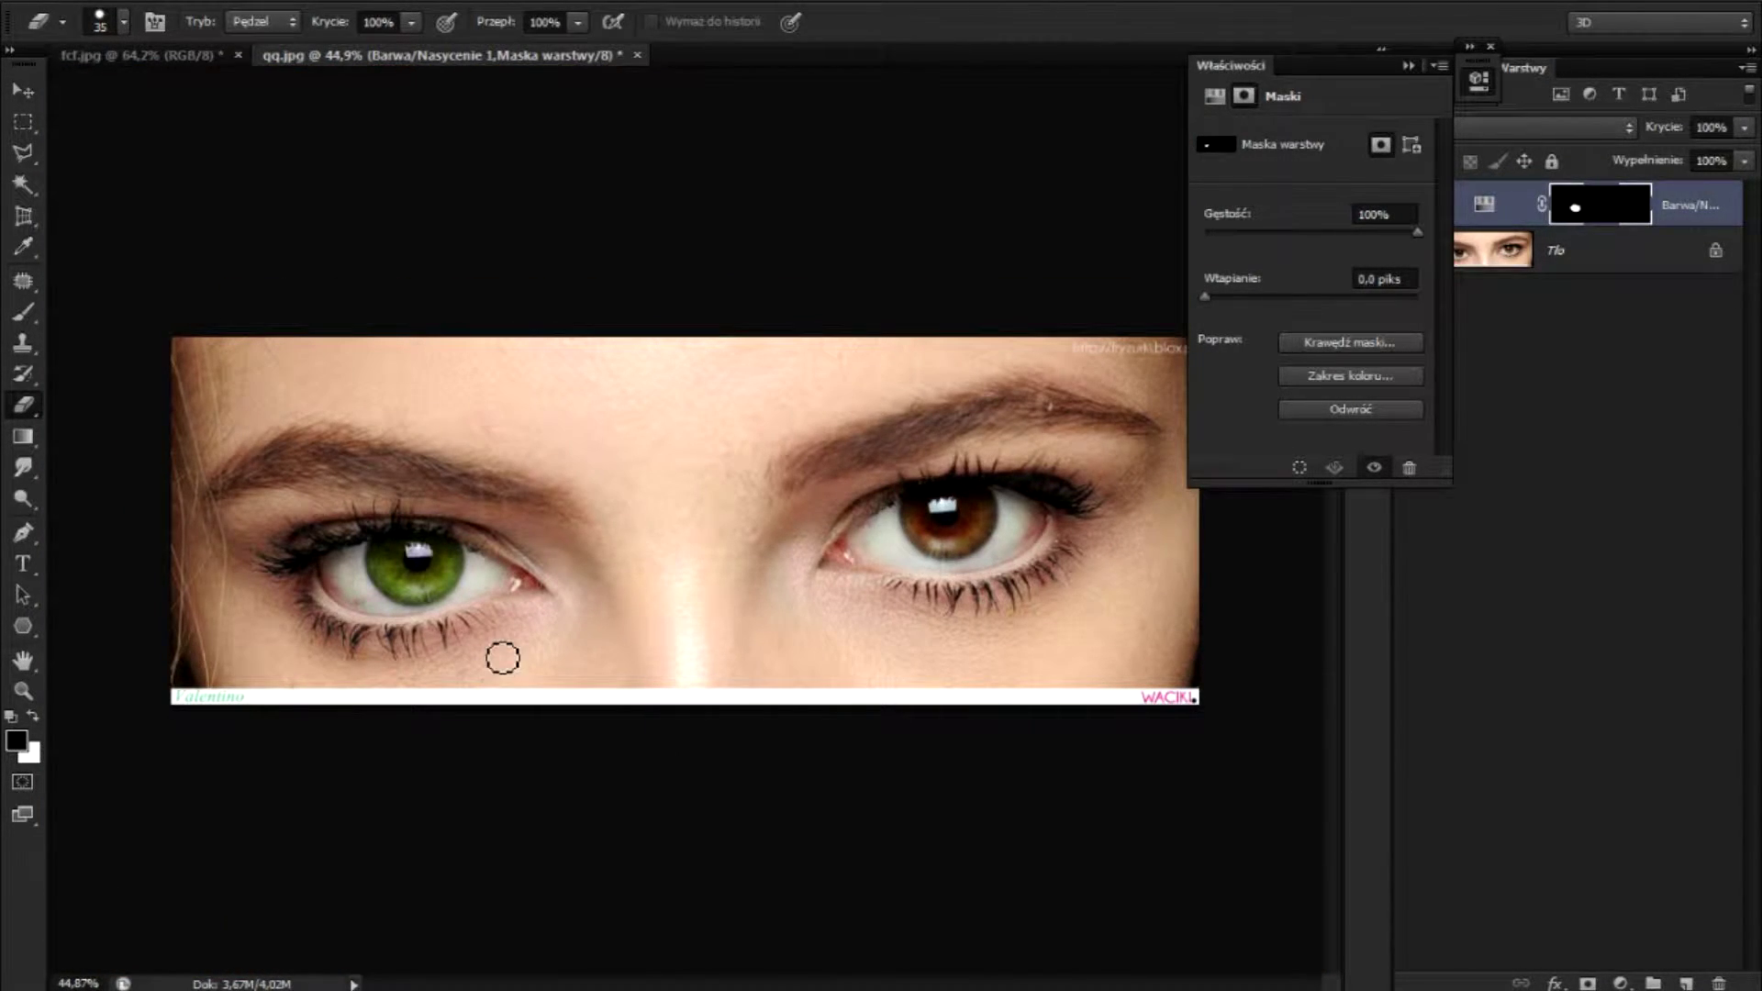
Try several blend modes, settling on Jaśniejszy kolor (Lighter Color) for the green adjustment layer
click(1541, 127)
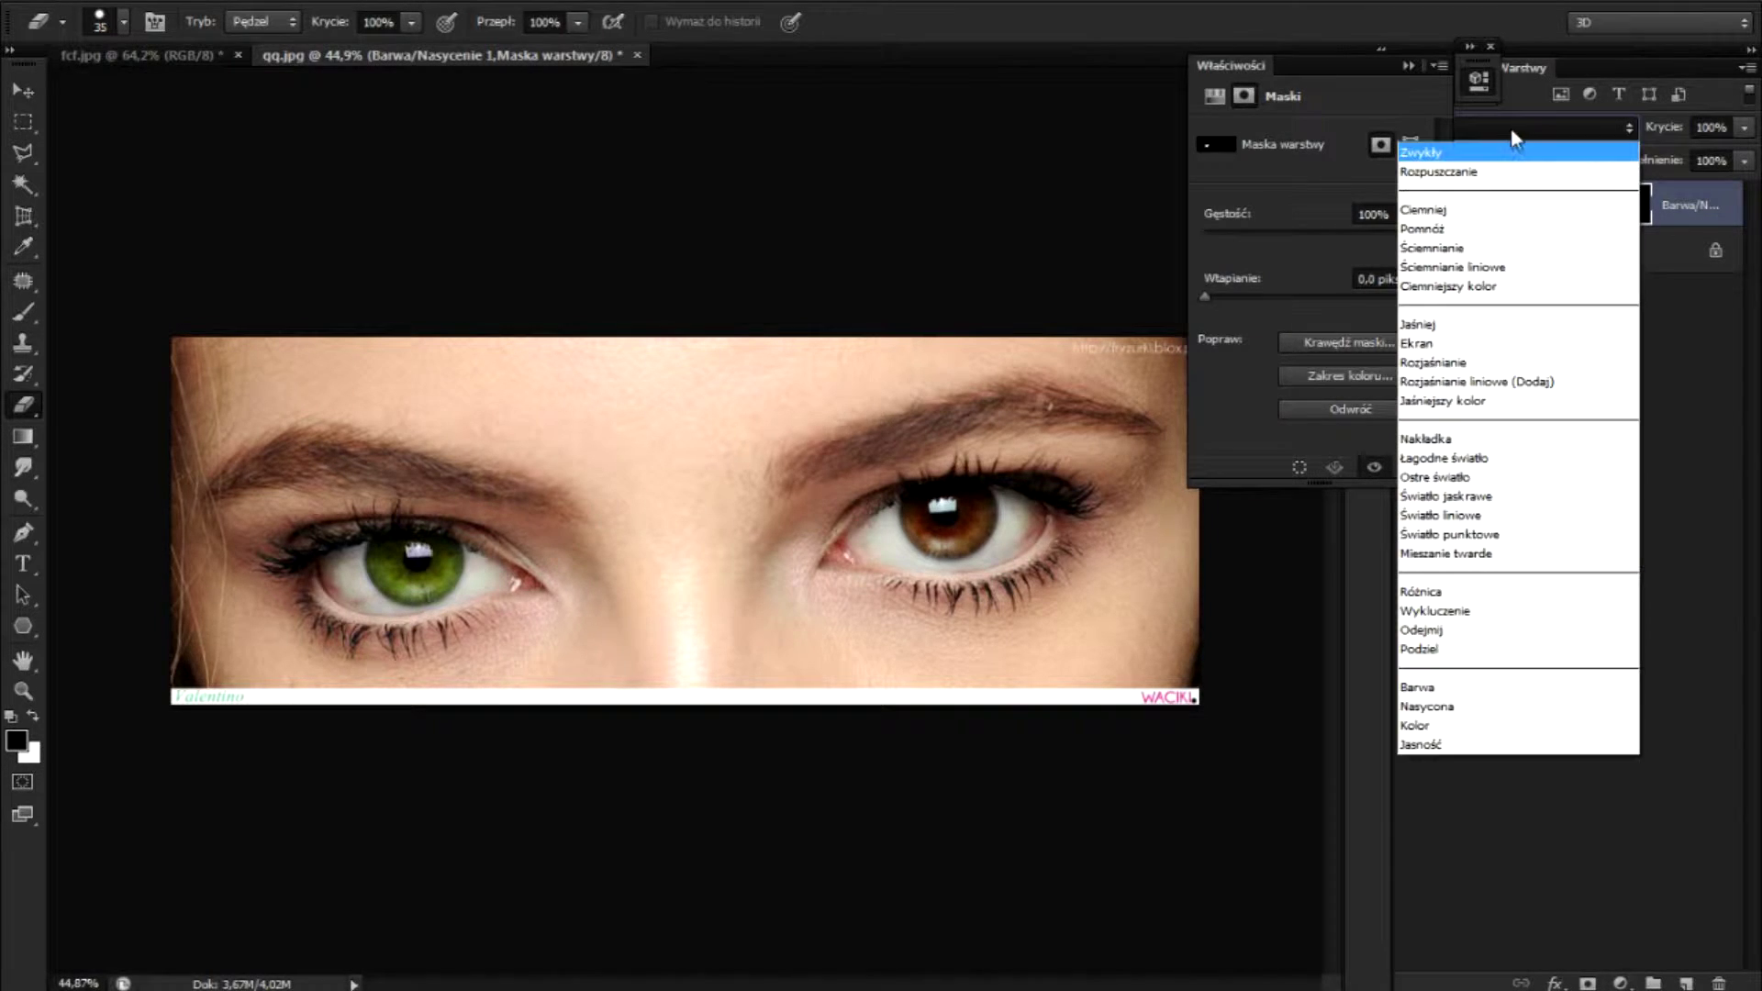
click(1411, 435)
key(Down)
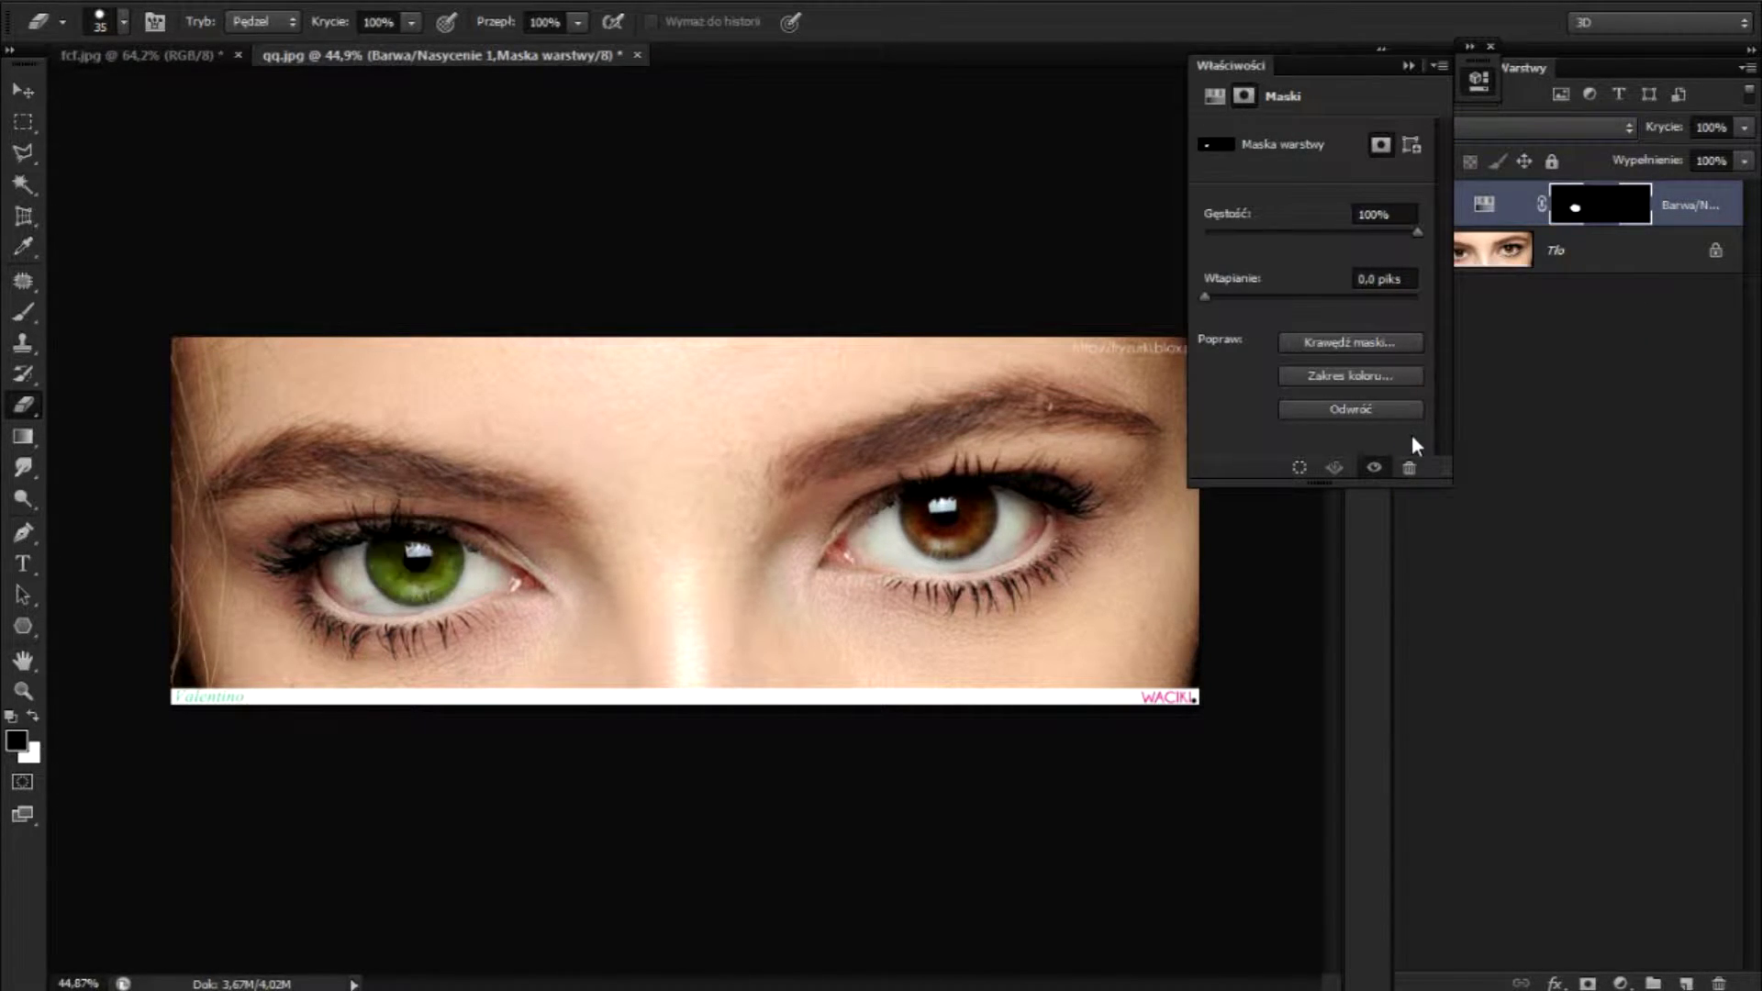
scroll(878, 488, up, 2)
scroll(361, 396, down, 1)
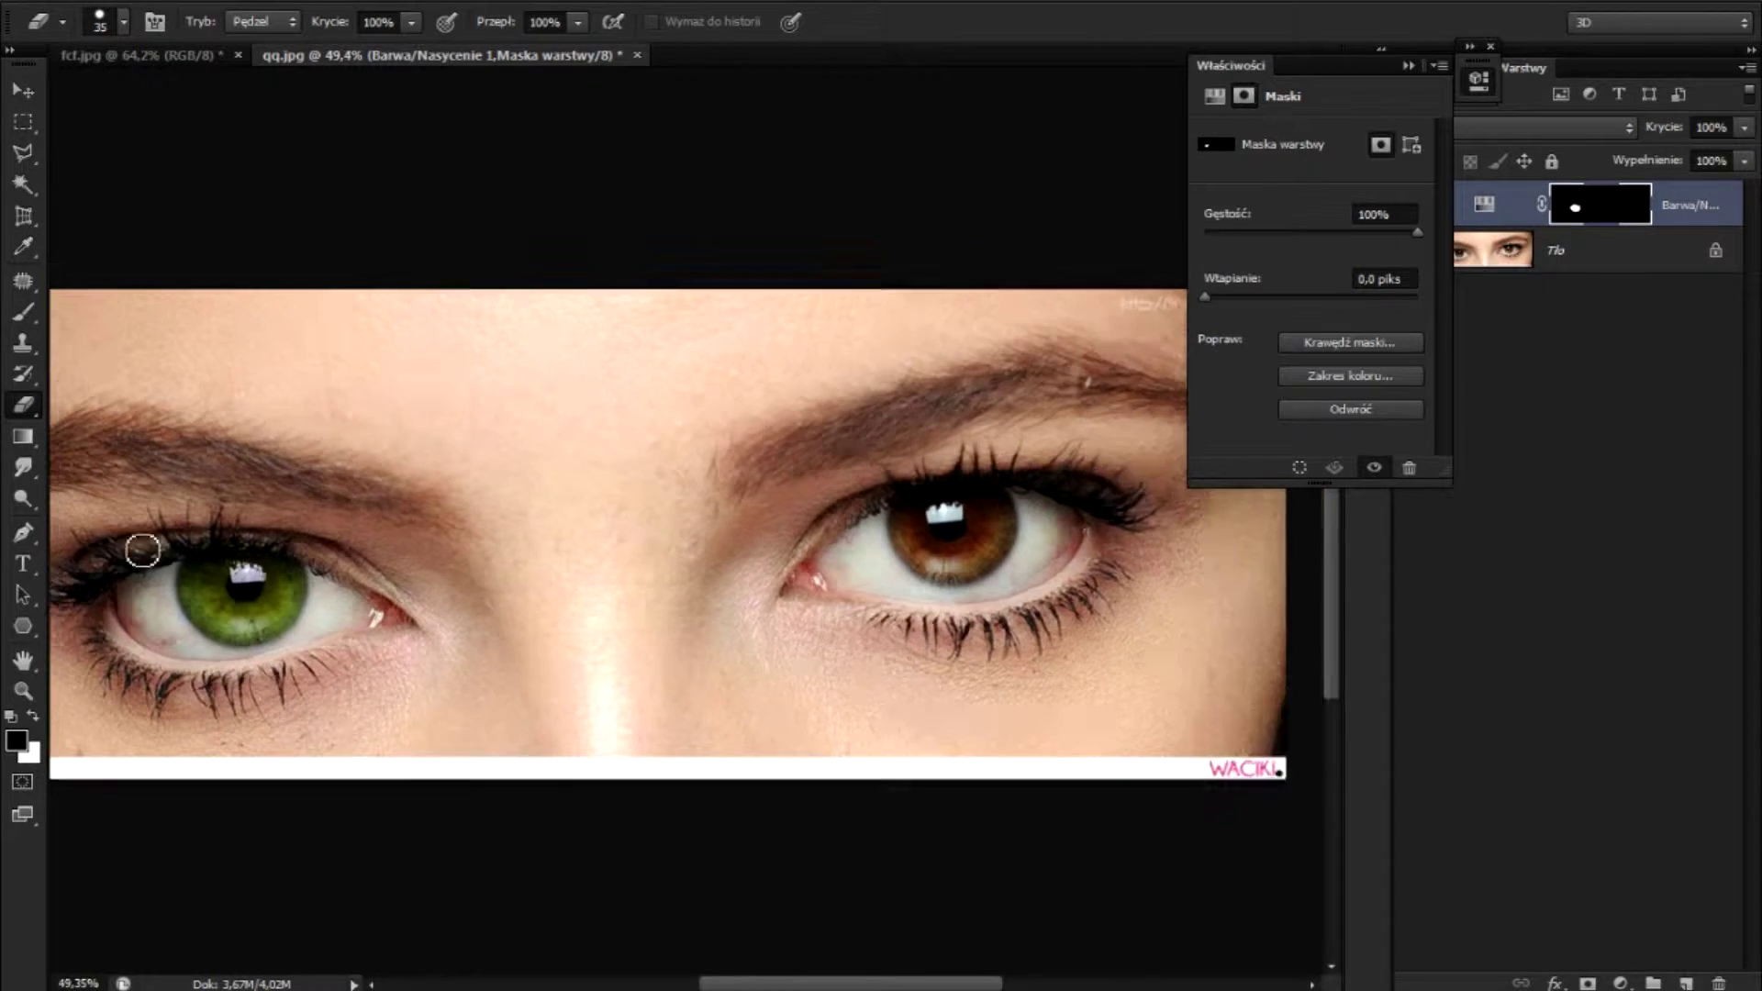
click(1404, 64)
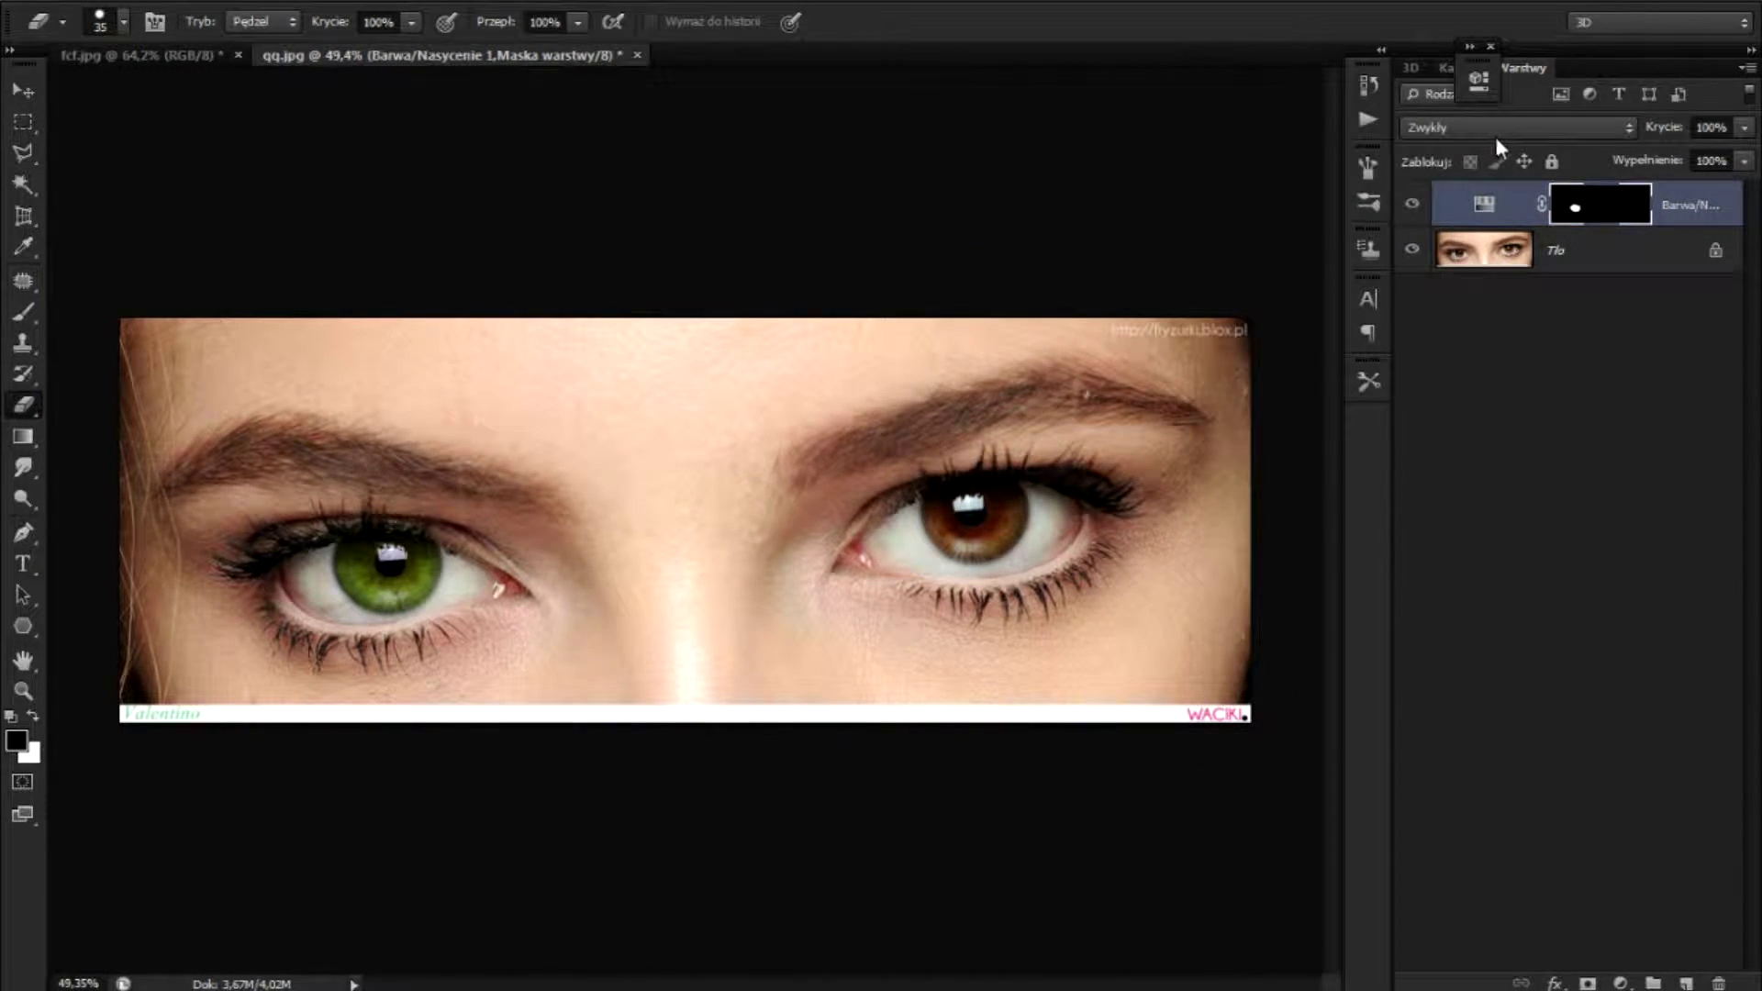
click(1493, 130)
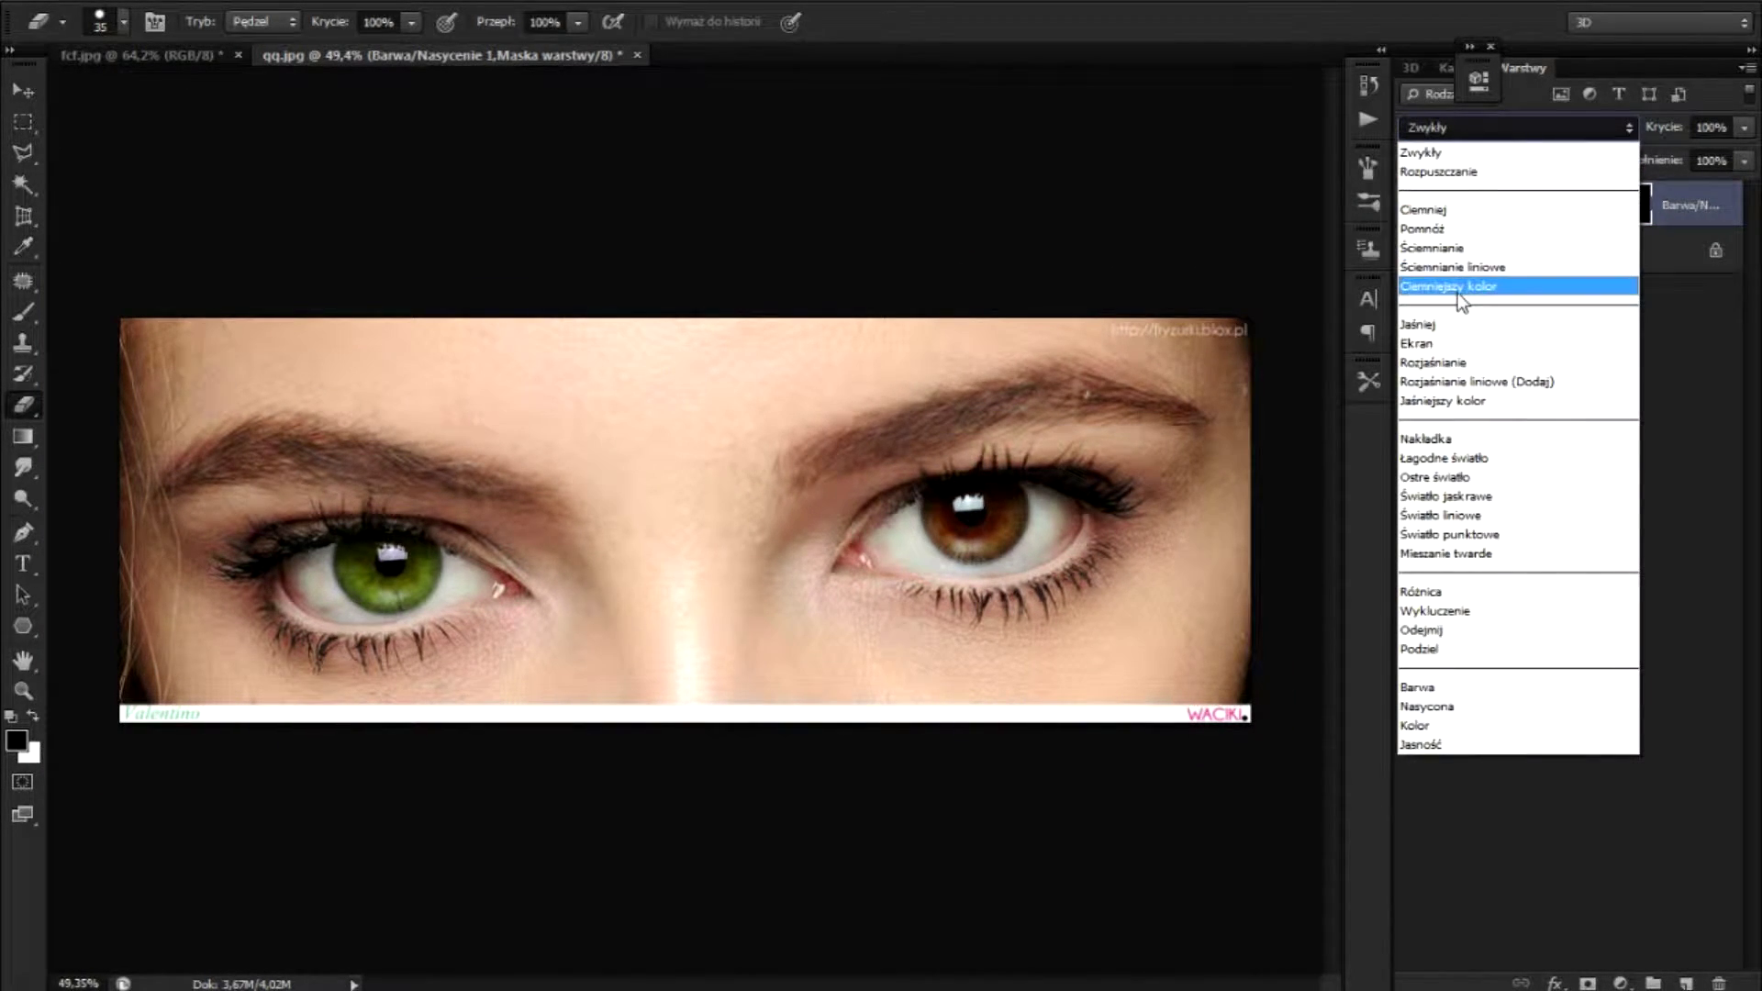
click(1448, 404)
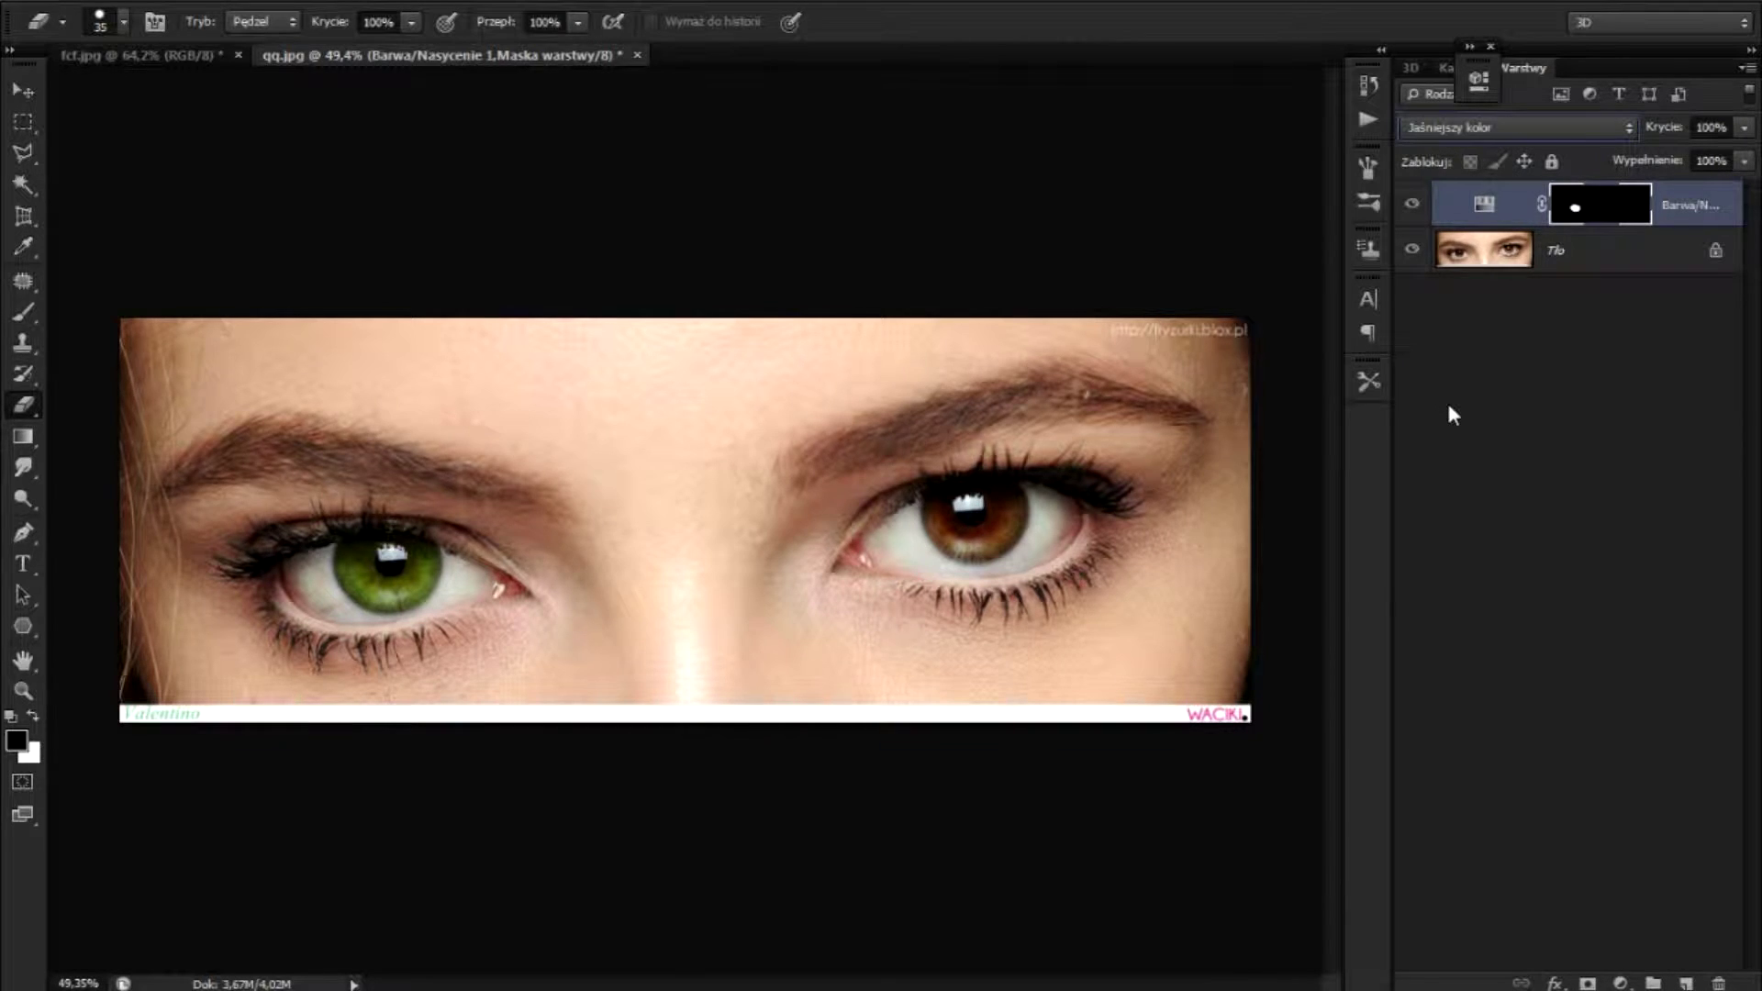
click(1455, 123)
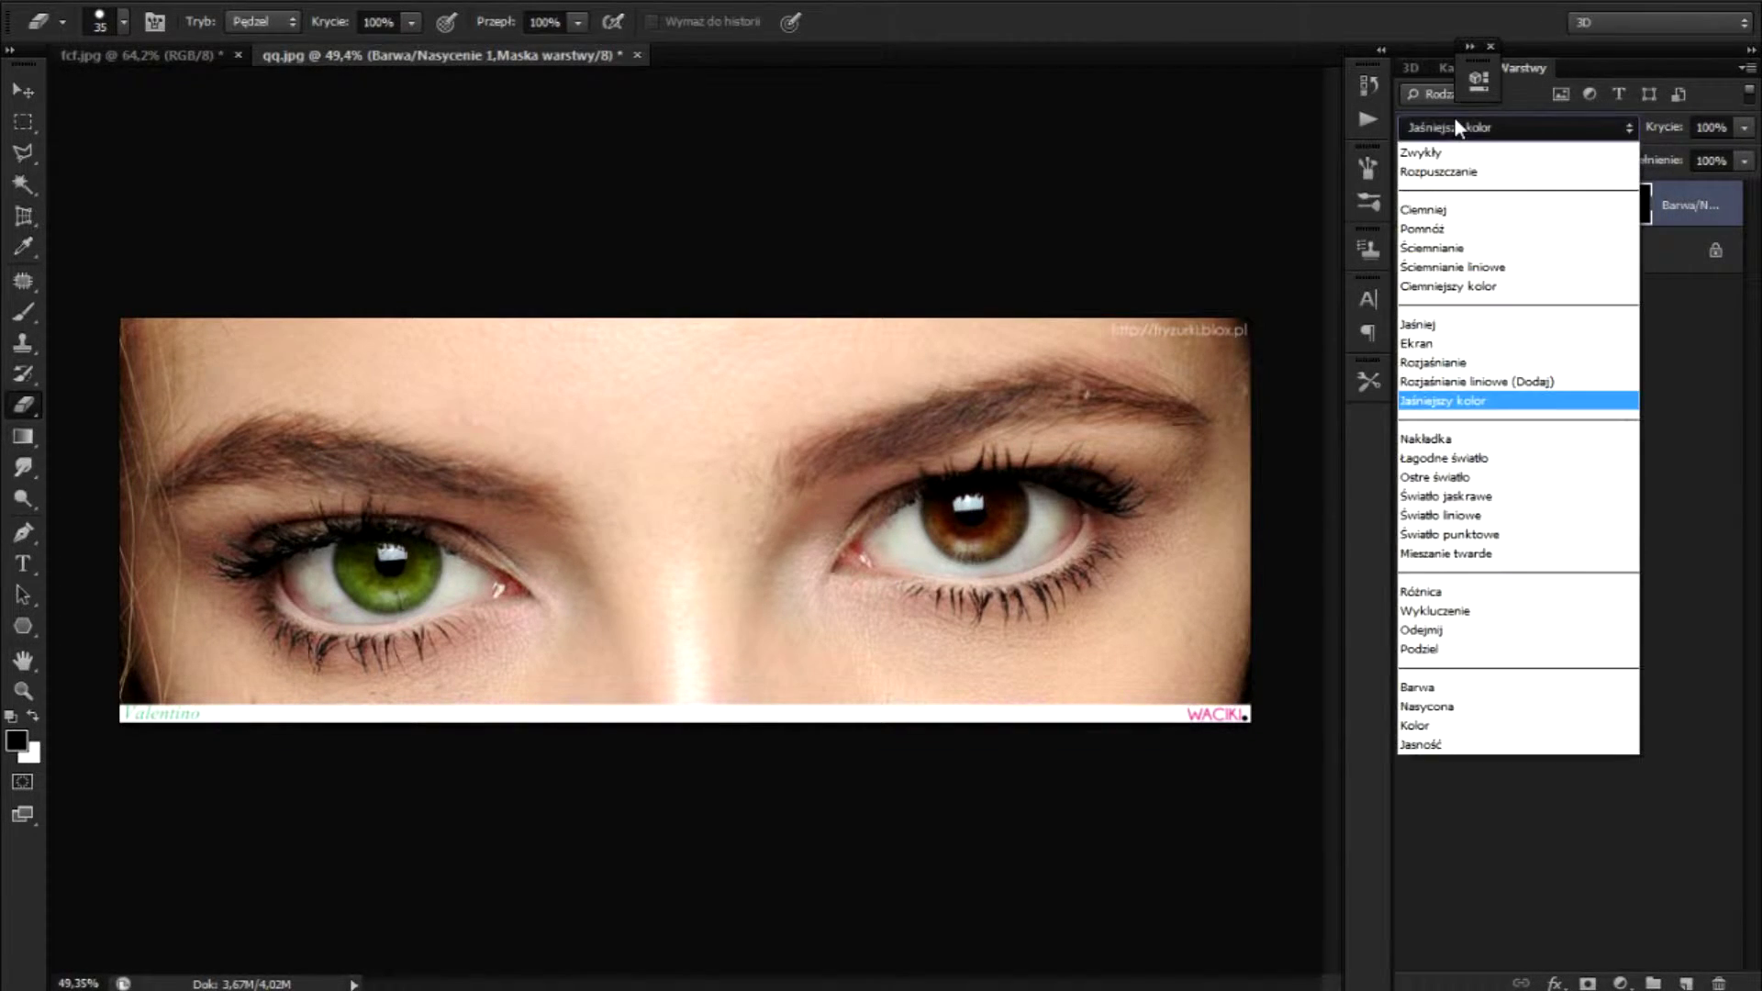
click(1482, 458)
key(ctrl+z)
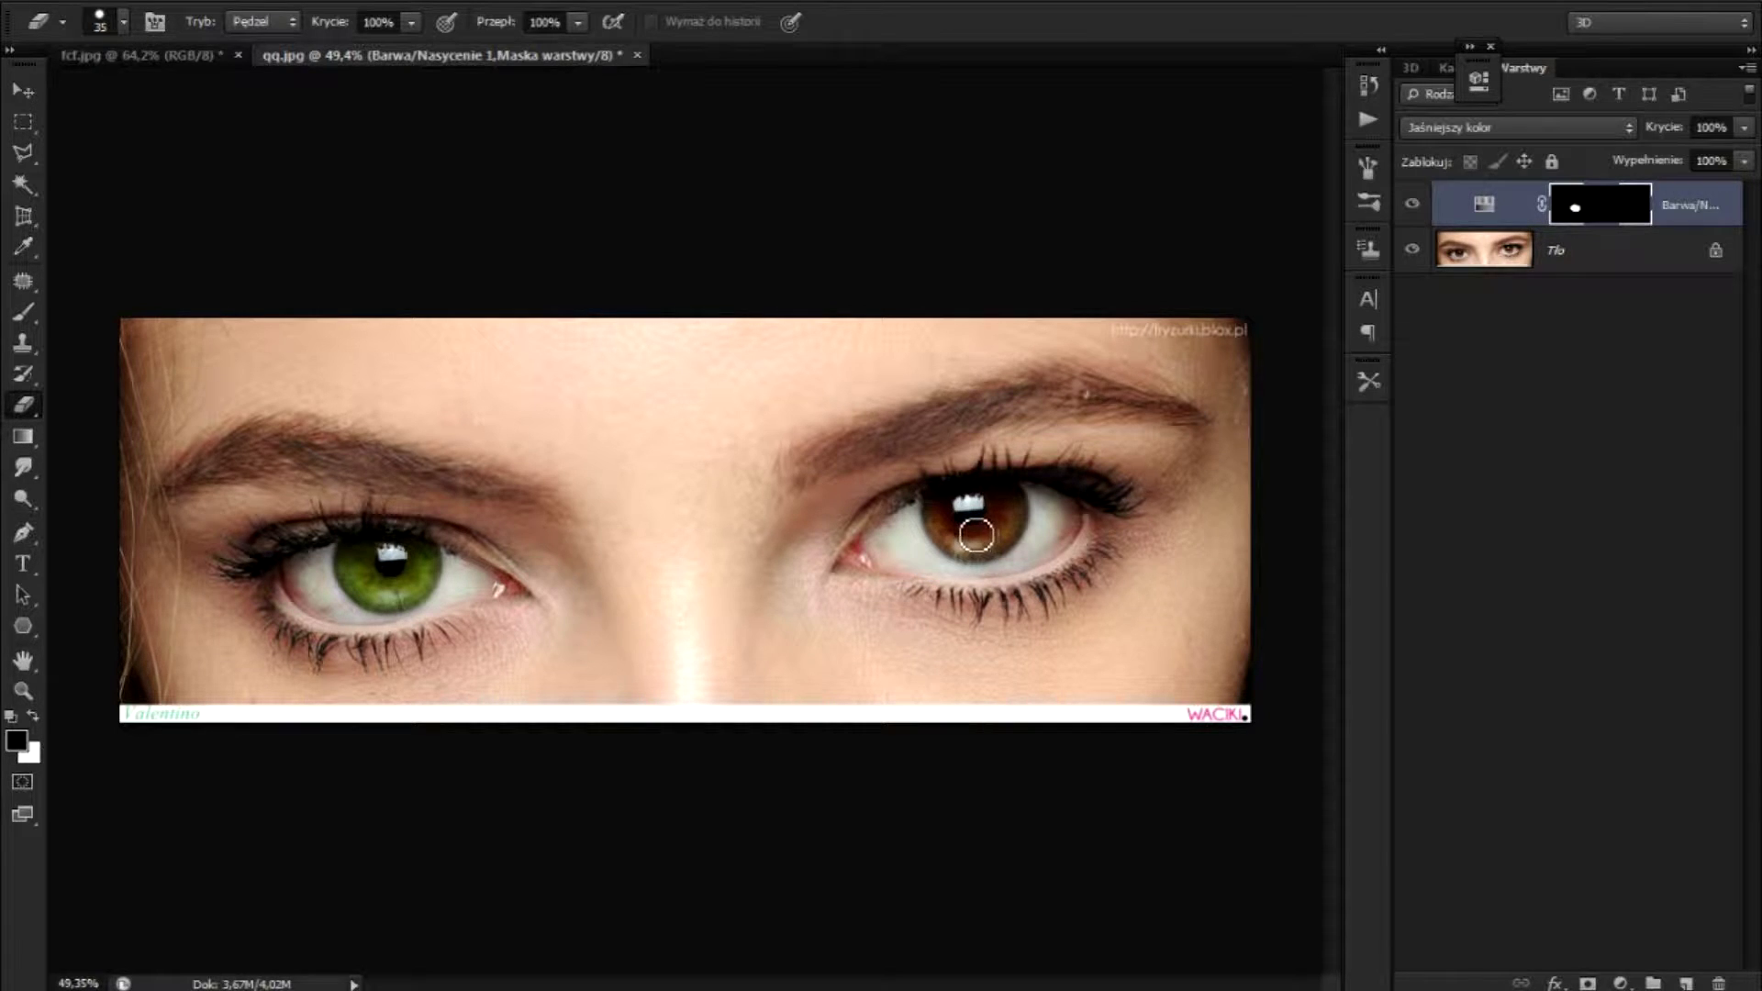
Enlarge the brush and show the mask as a red overlay, removing the test strokes
key(bracketright)
key(backslash)
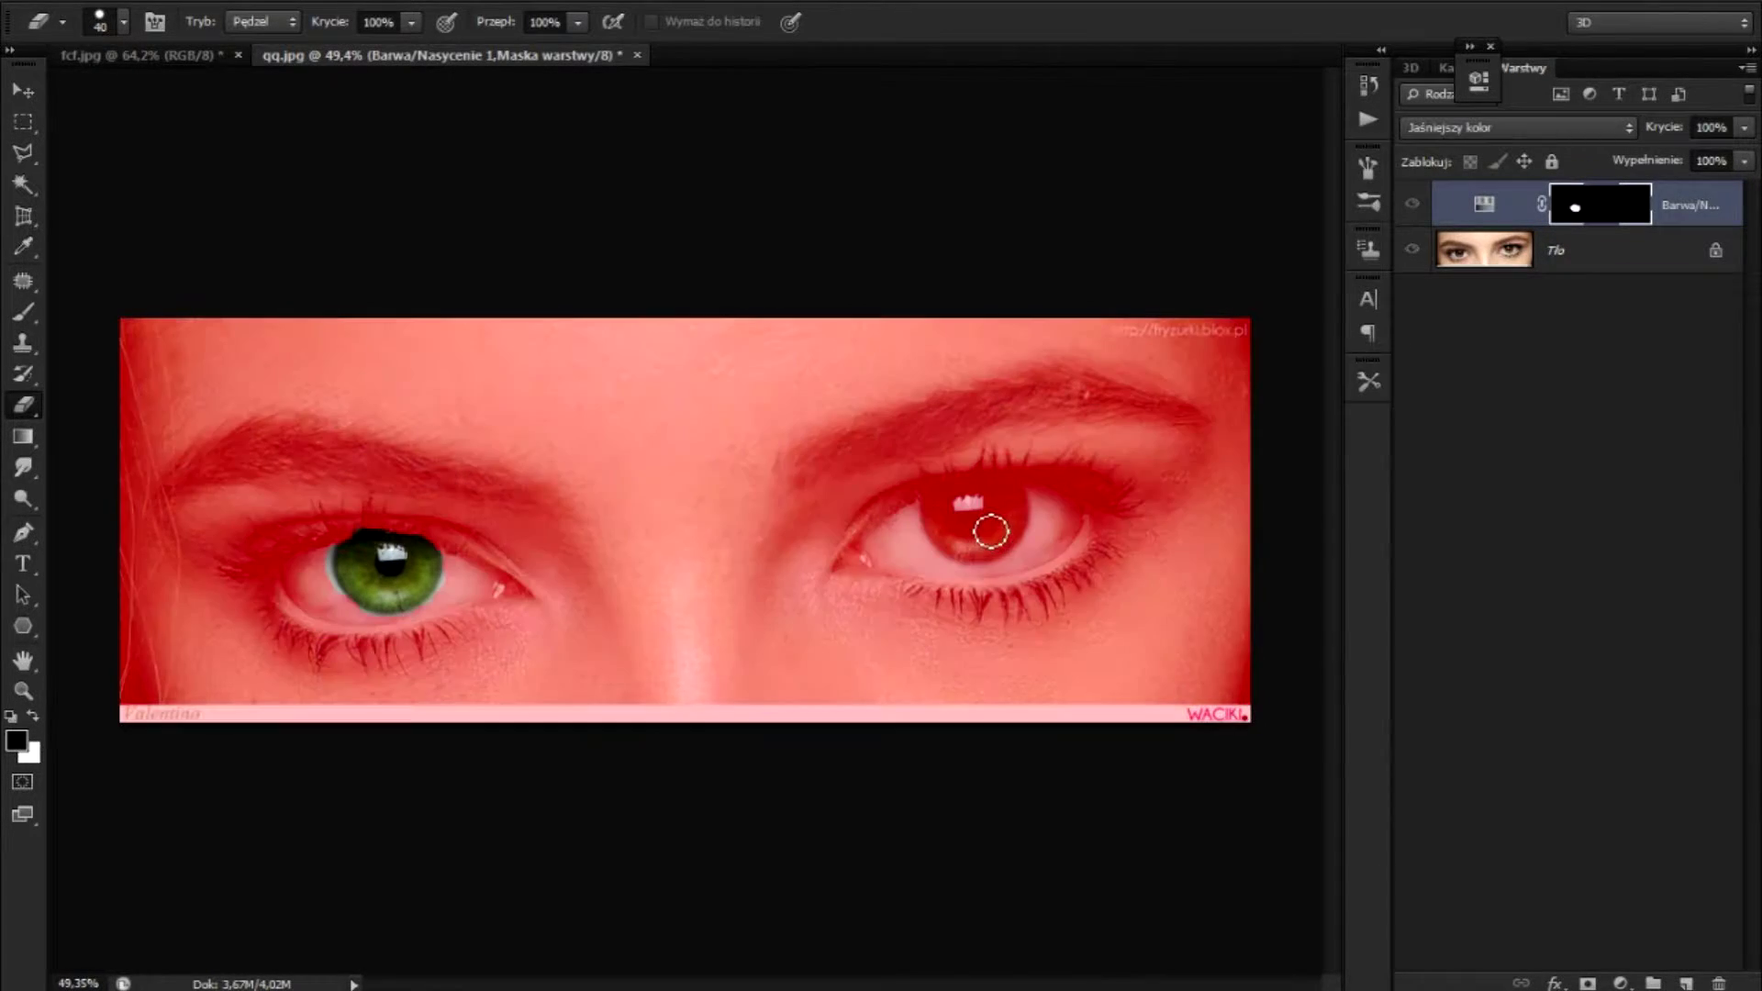
key(backslash)
key(backslash)
key(backslash)
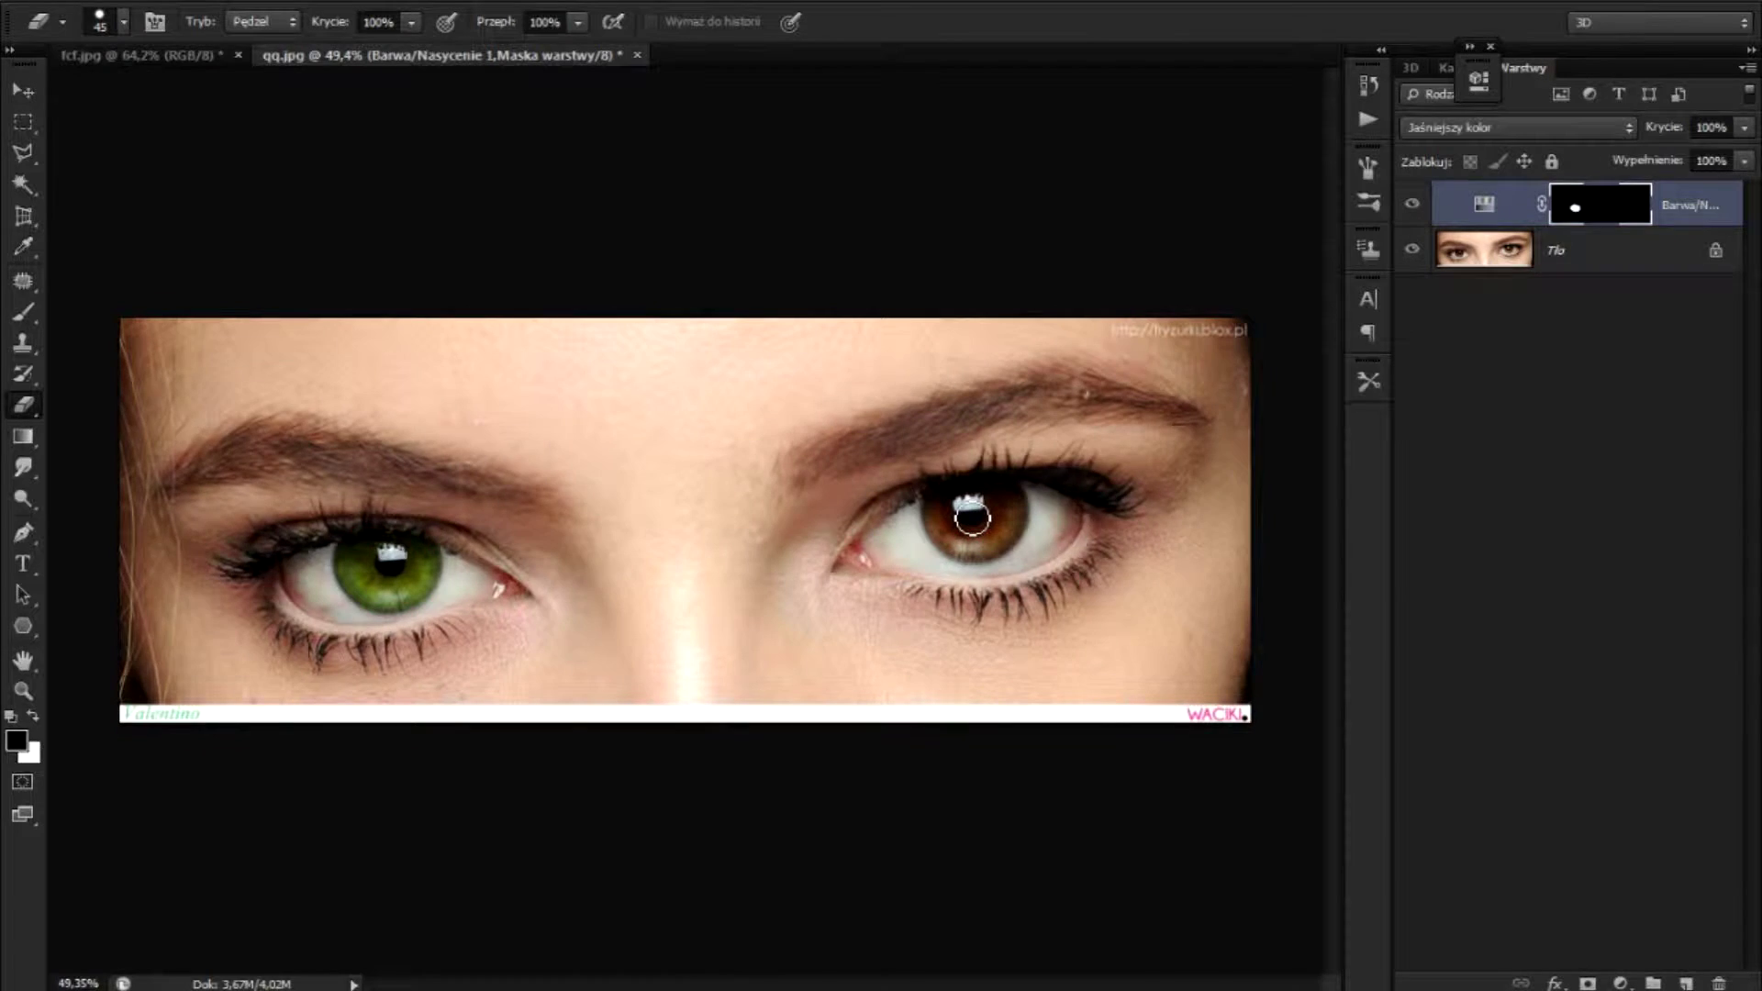
key(backslash)
drag(167, 629, 126, 677)
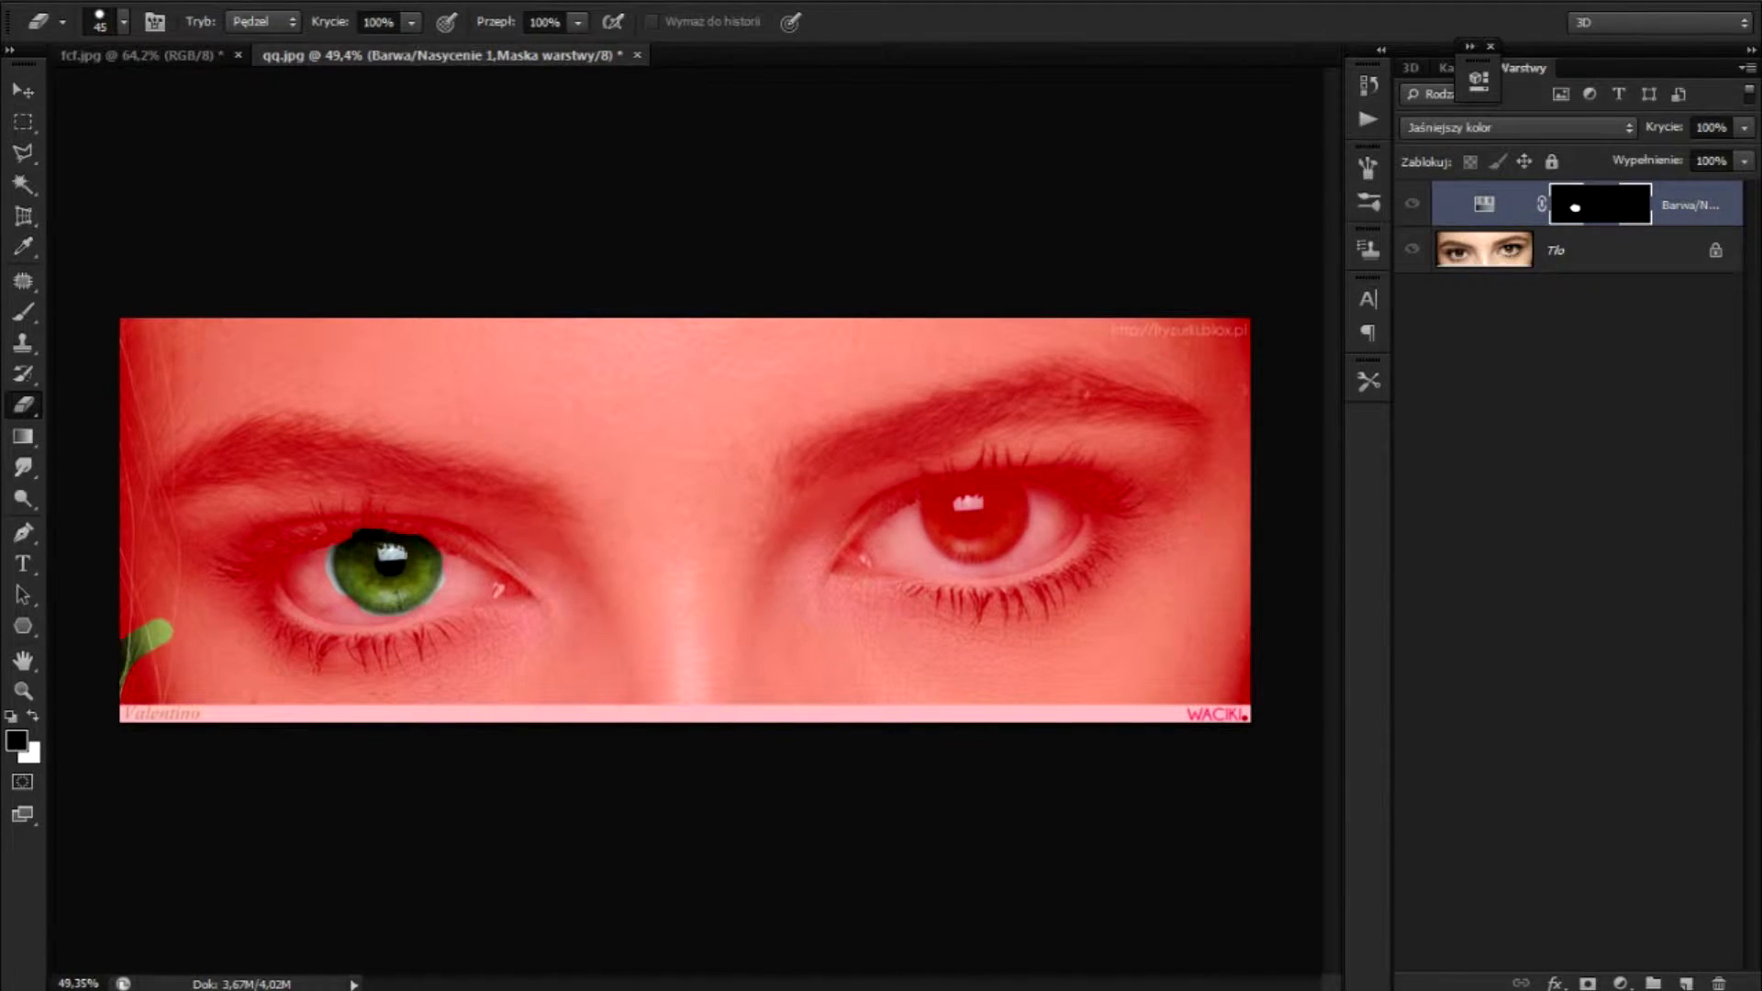
drag(234, 676, 323, 611)
key(ctrl+z)
key(ctrl+z)
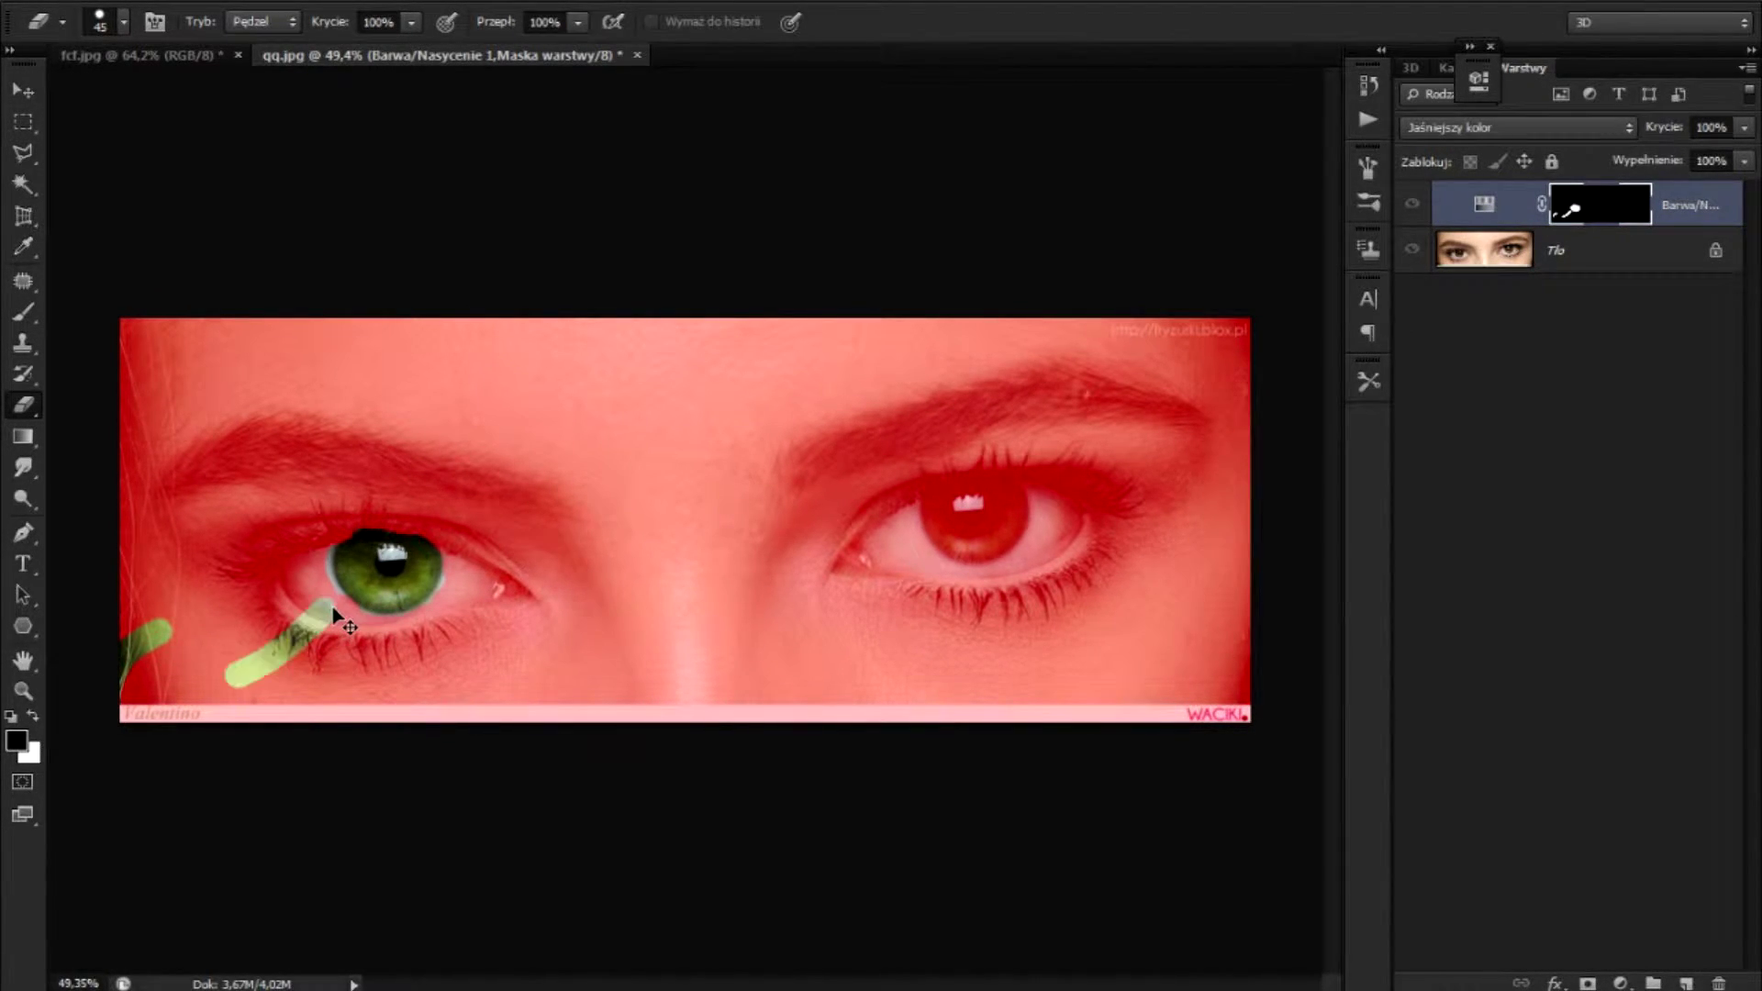
key(ctrl+alt+z)
key(ctrl+alt+z)
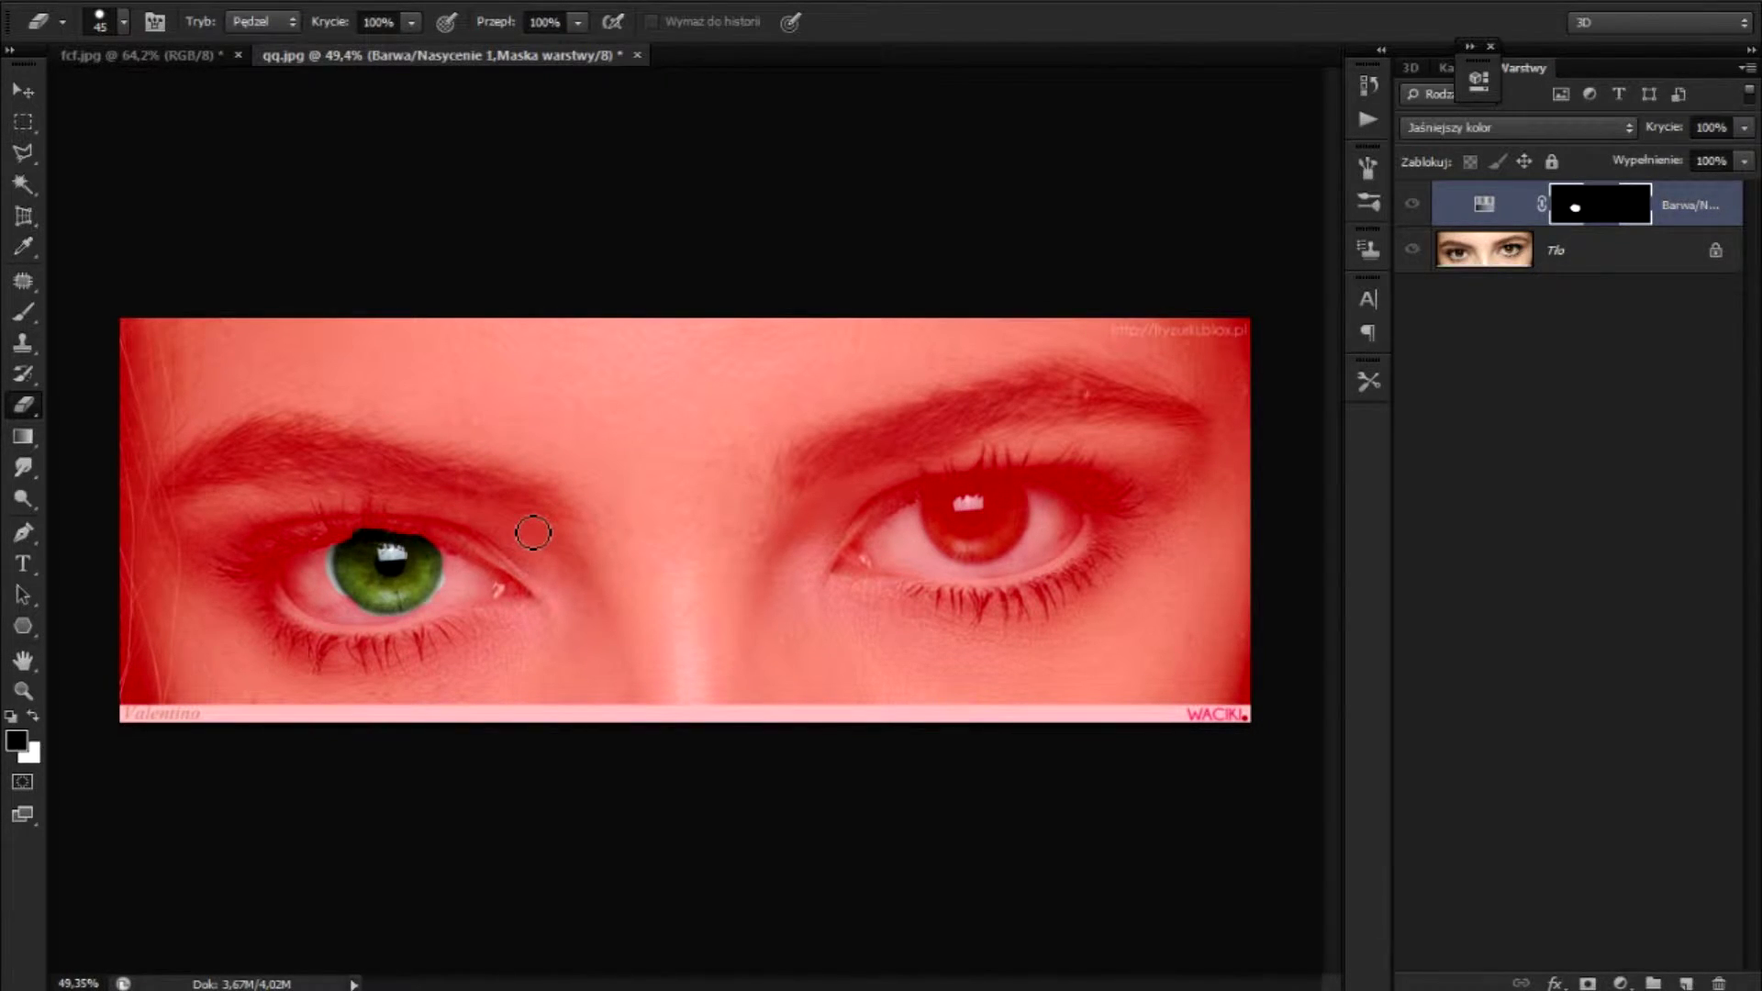
Switch to the Polygonal Lasso tool
key(l)
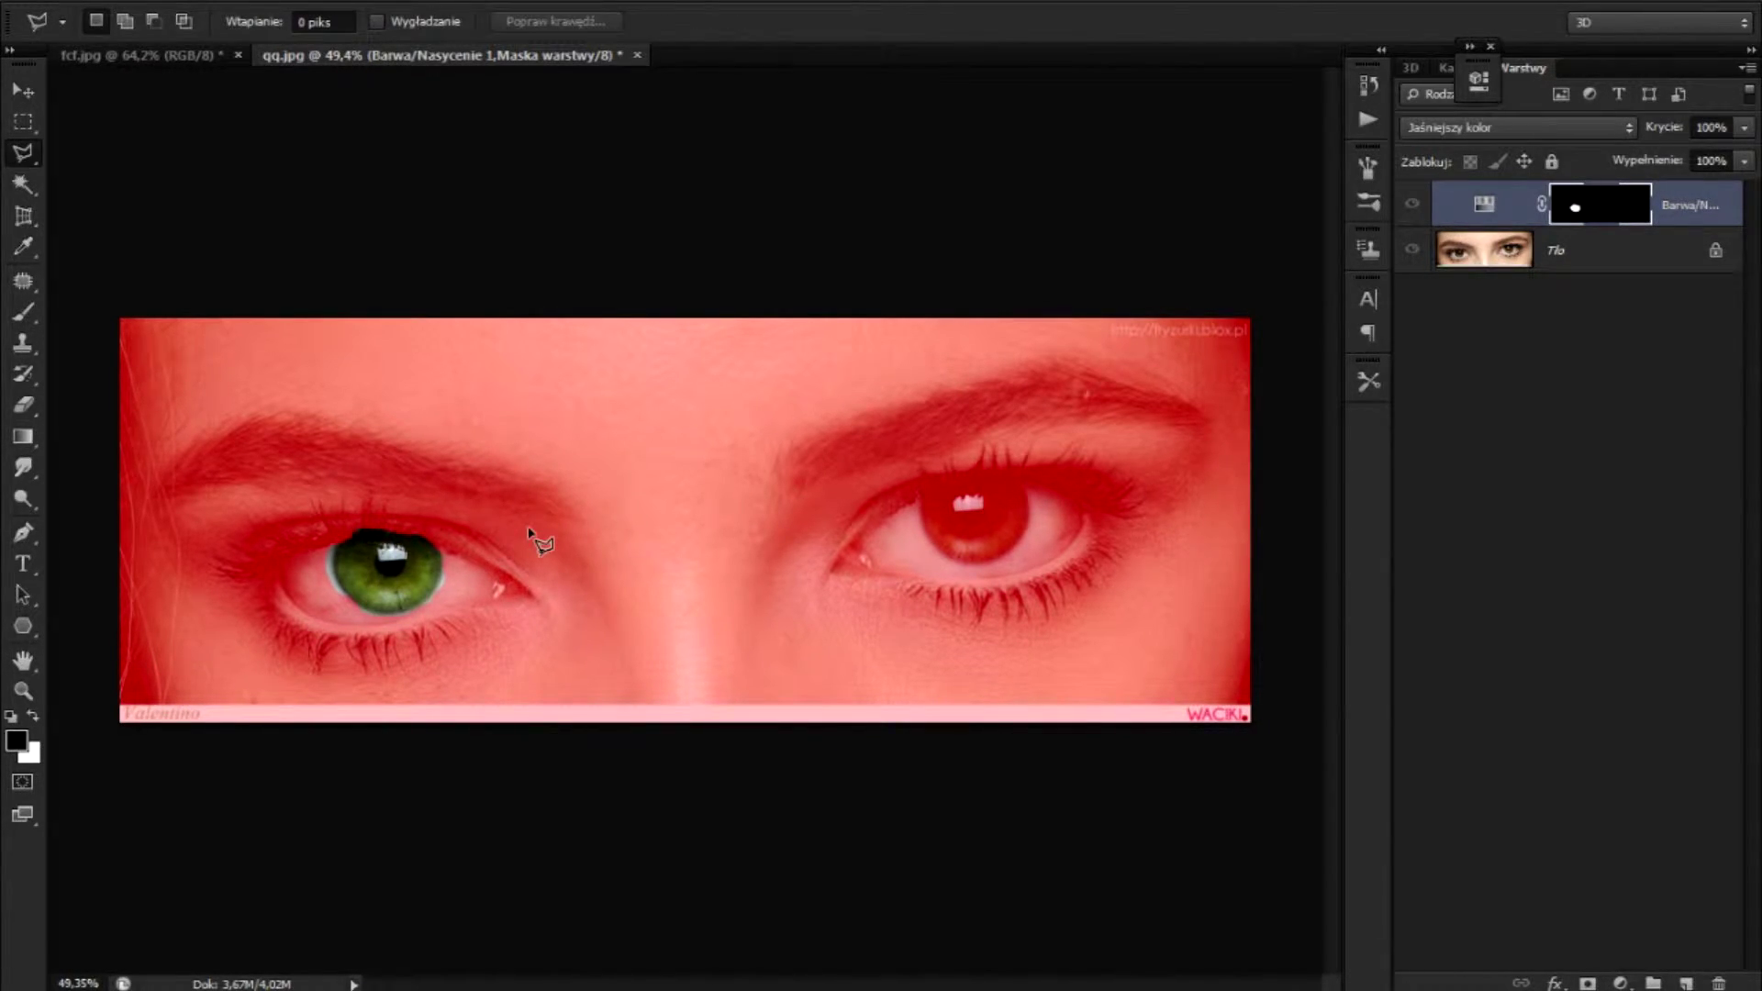
key(p)
key(l)
Toggle Quick Mask mode on and off, then zoom to about 165% on the right eye
double_click(21, 780)
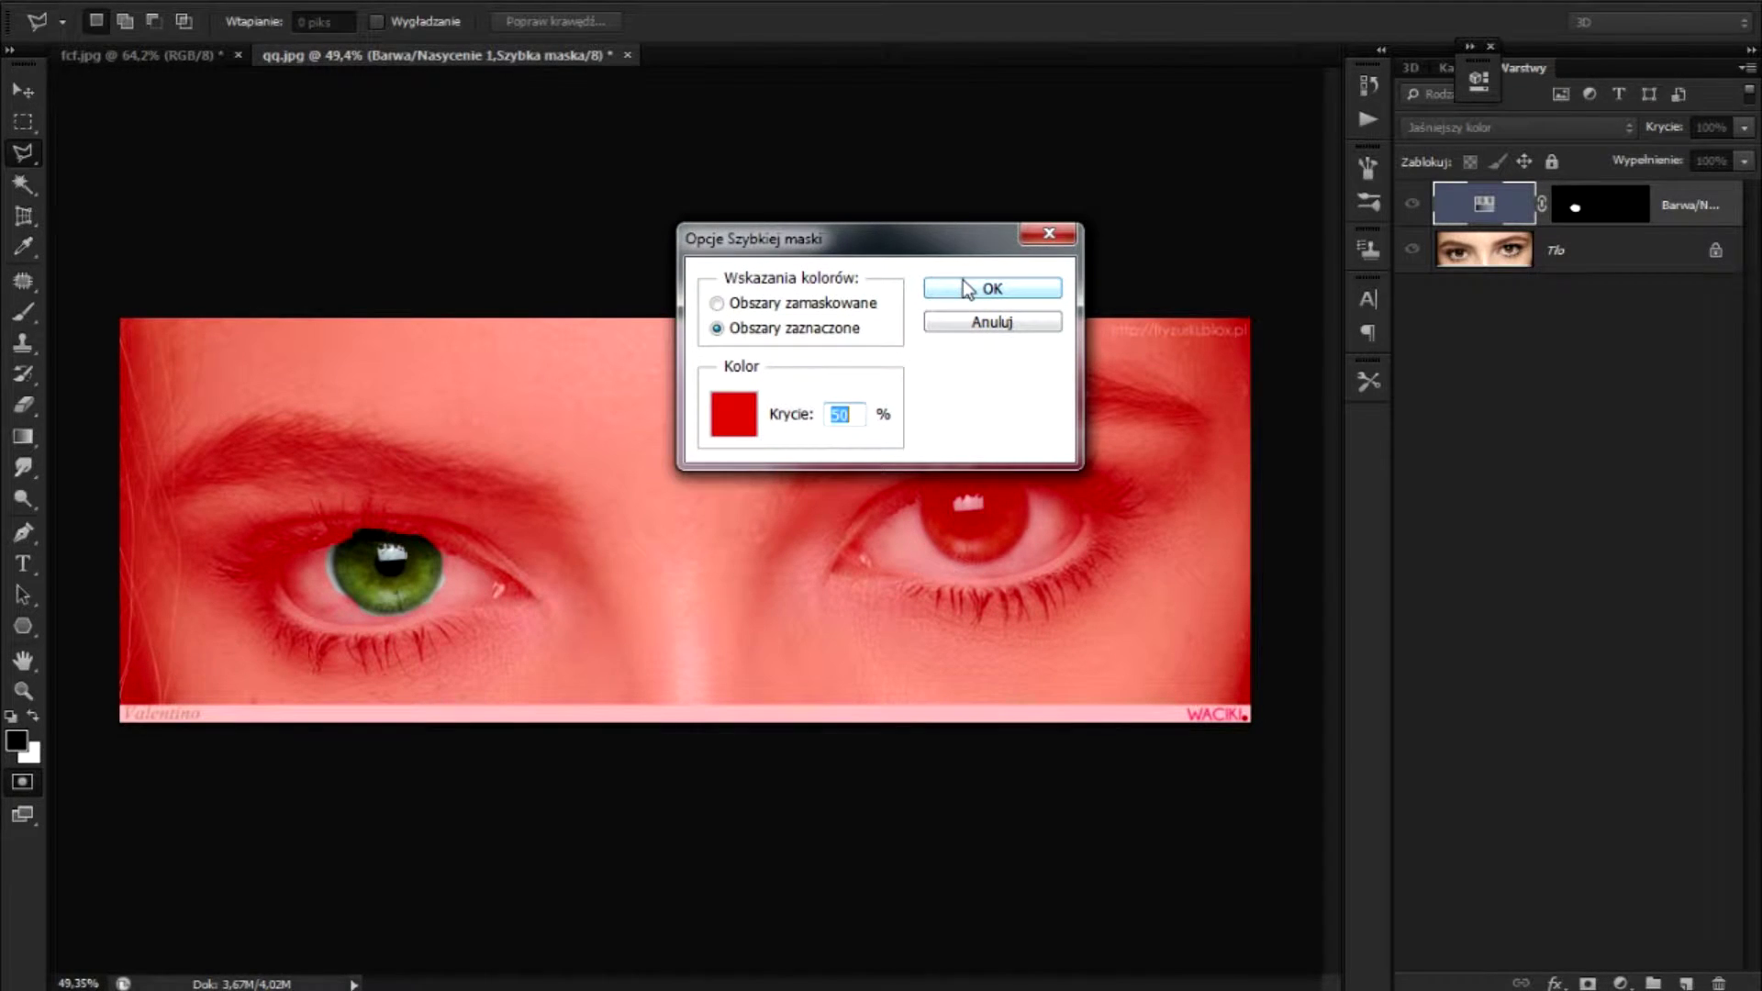
click(965, 289)
click(22, 782)
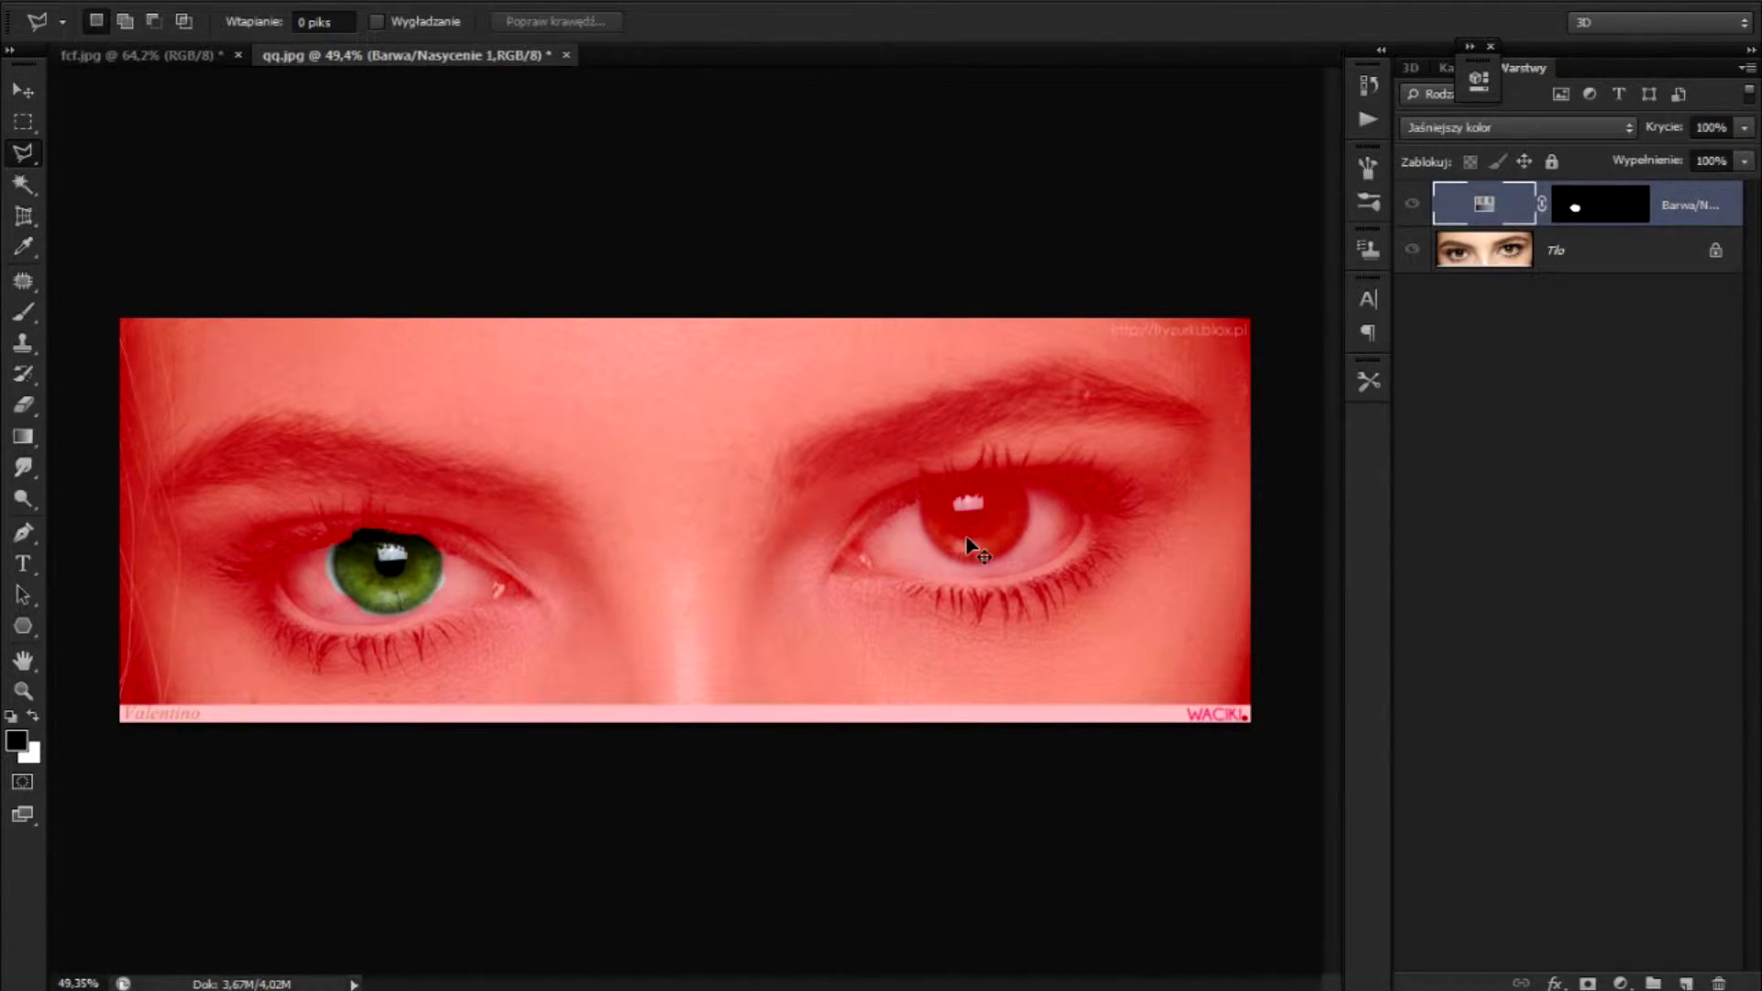
scroll(977, 549, up, 2)
scroll(1028, 536, up, 3)
scroll(1076, 516, up, 2)
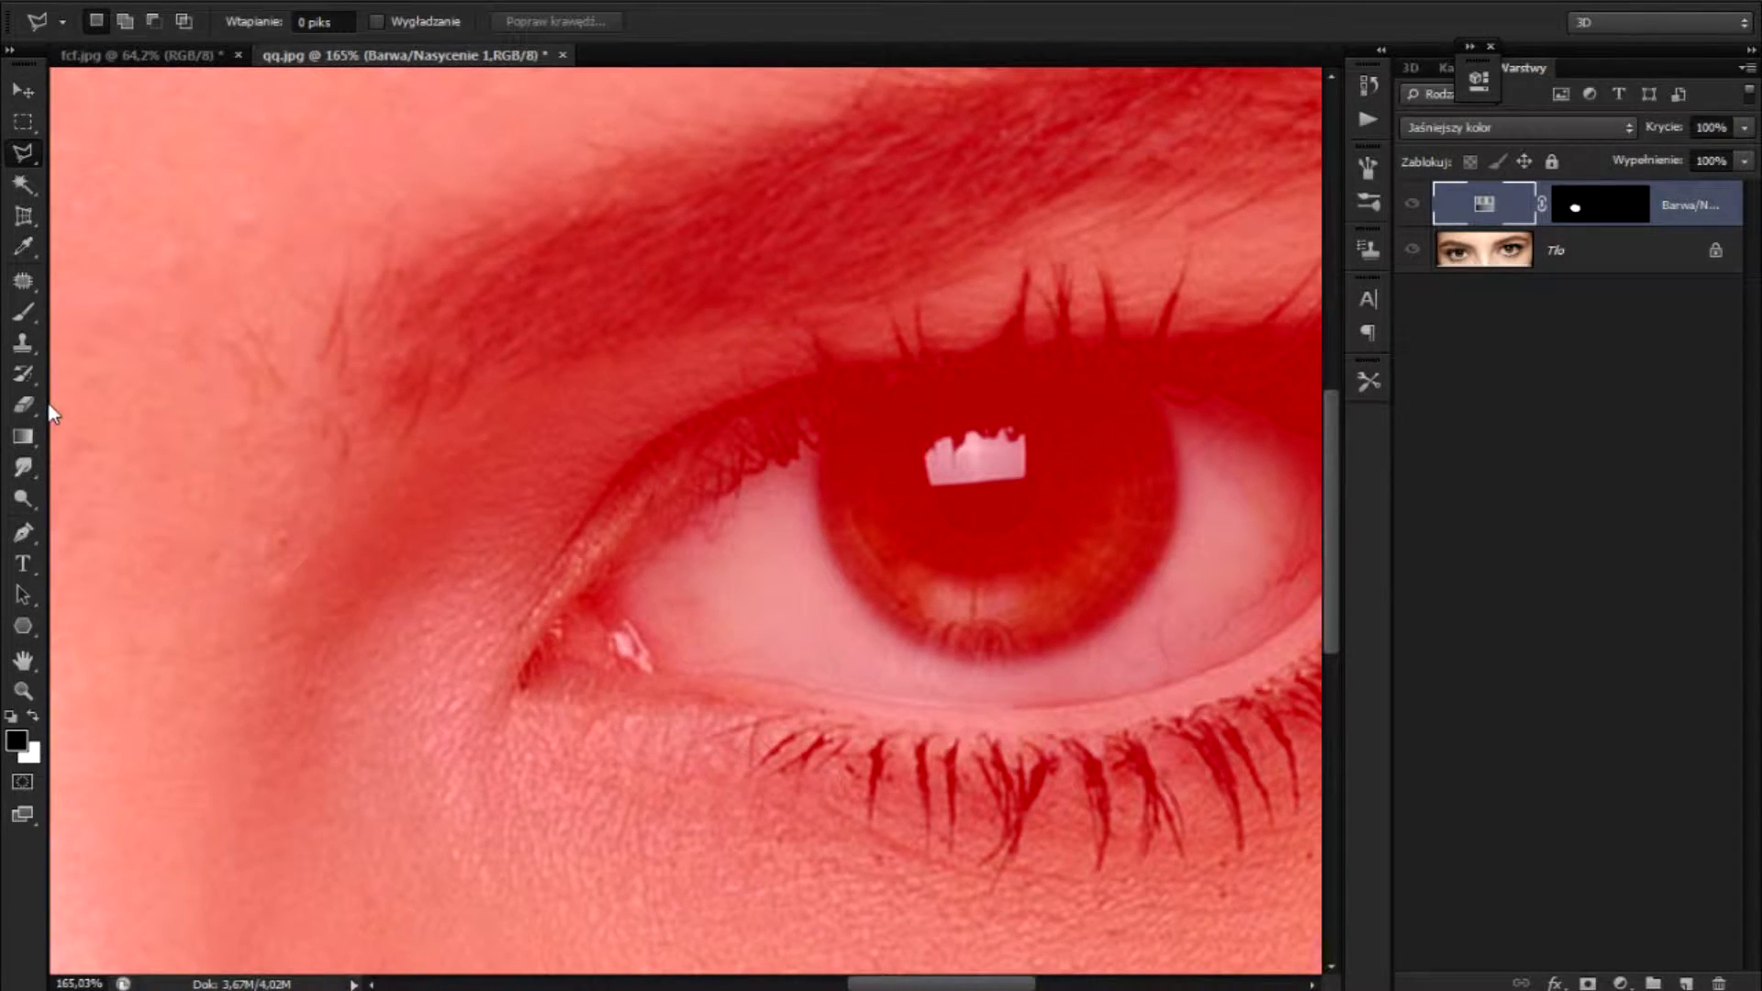
Pick the Eraser, dismiss the uneditable-pixels error, and target the Barwa/Nasycenie layer mask
click(24, 405)
click(1089, 409)
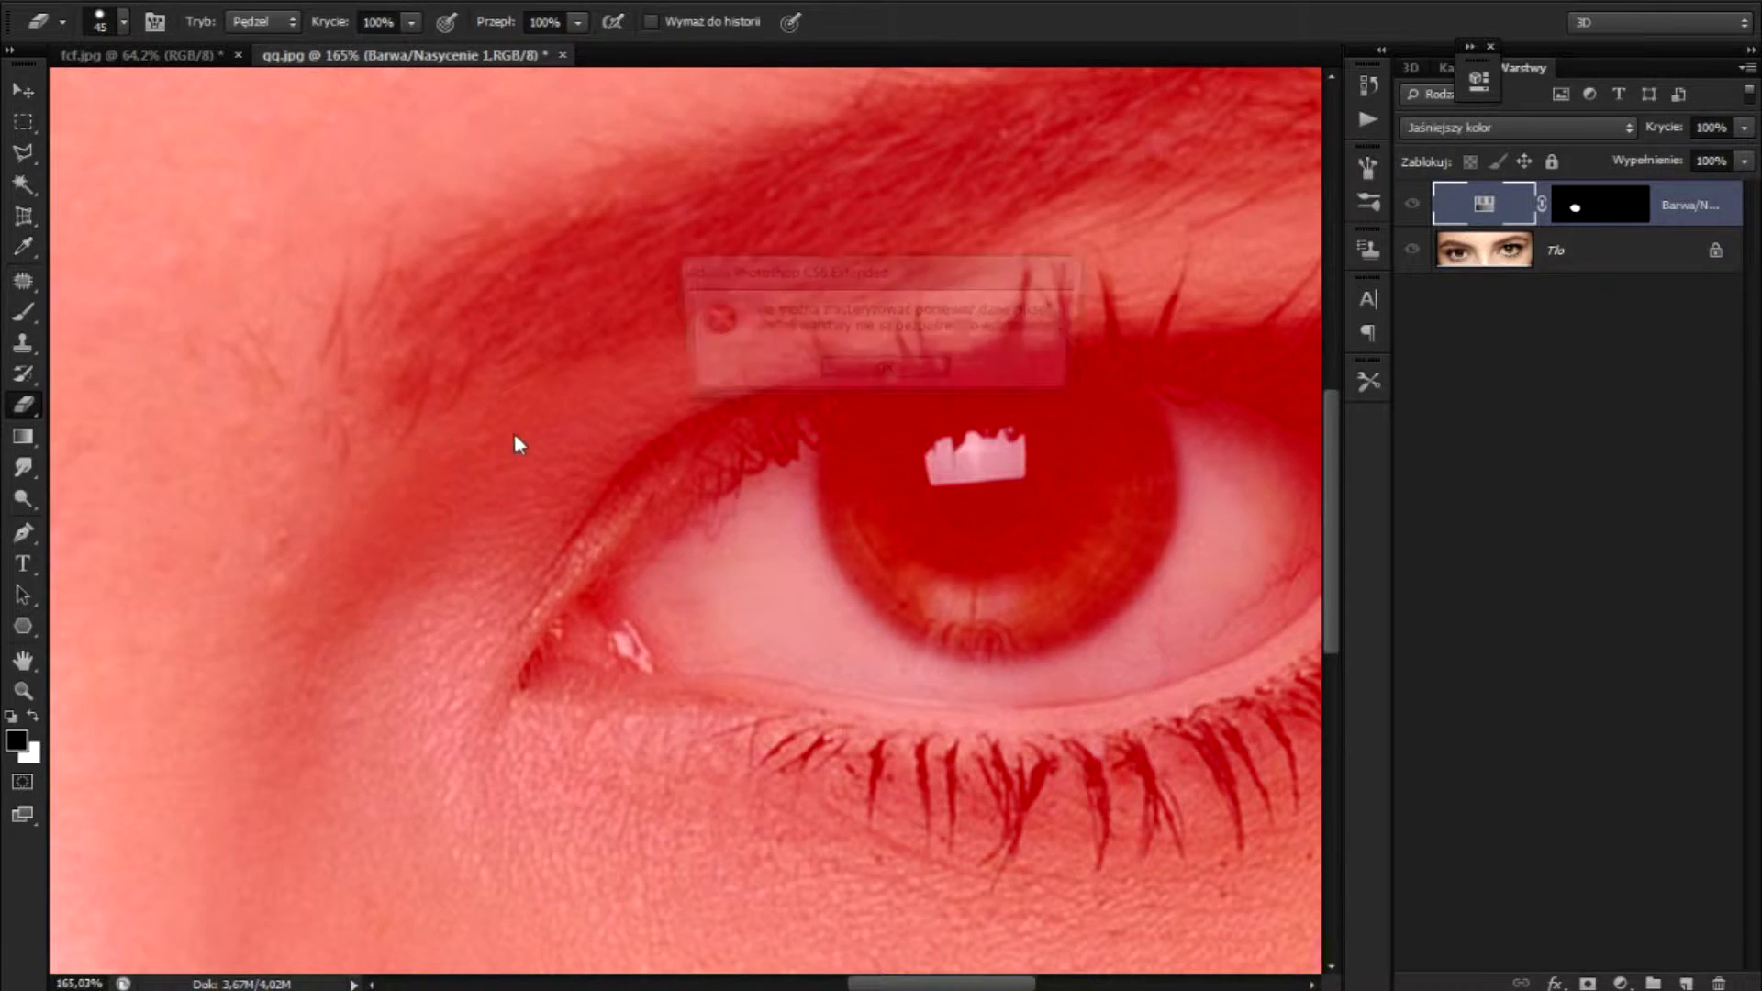
click(886, 370)
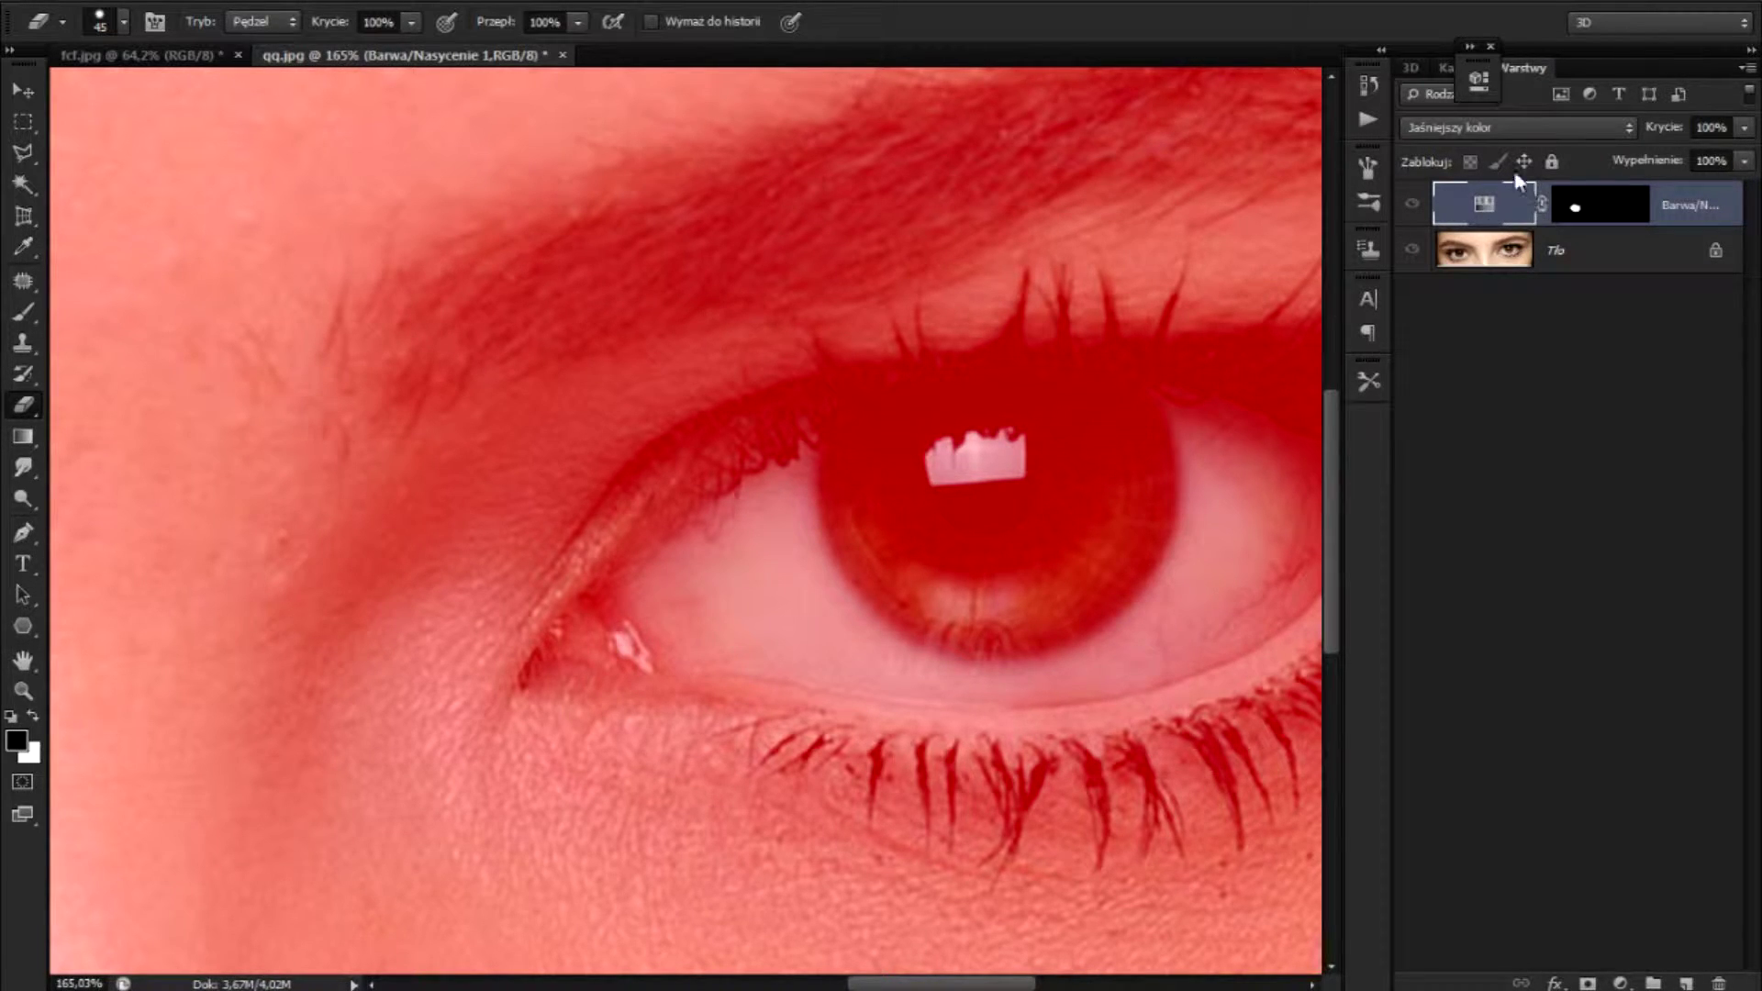
click(1615, 206)
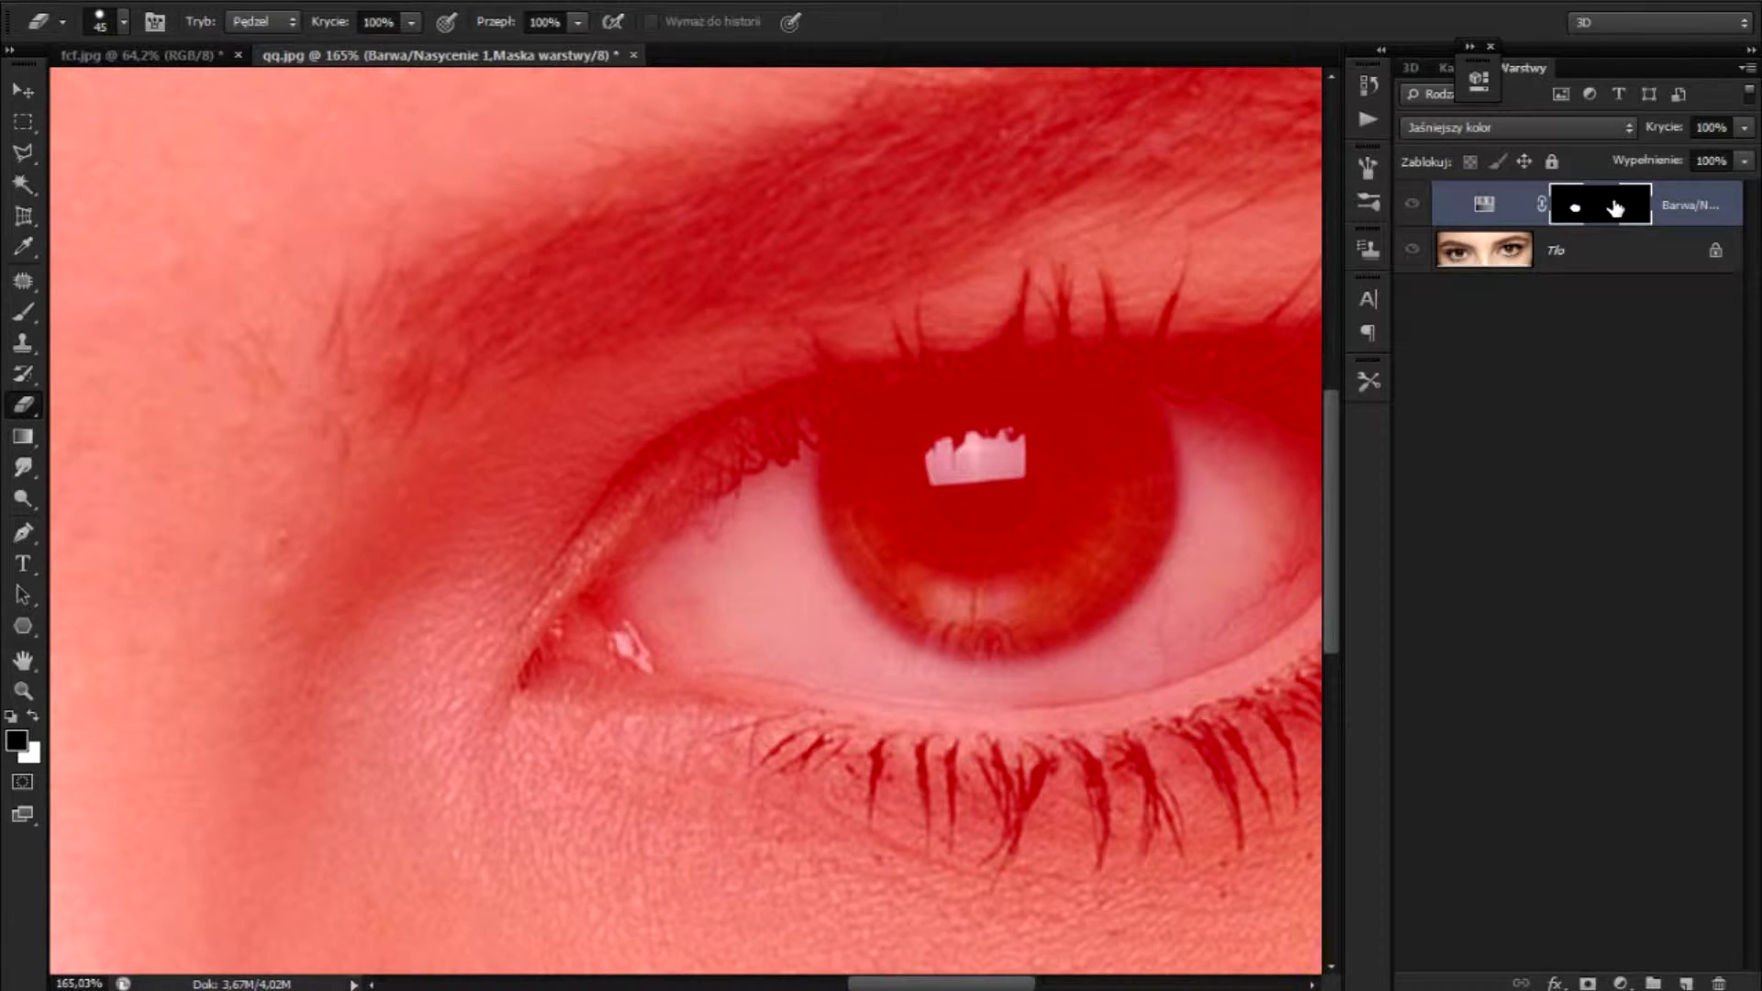
Erase the mask across the right iris, including its upper and lower rims
mouse_move(901, 473)
mouse_down()
mouse_move(876, 422)
mouse_move(885, 509)
mouse_move(1101, 495)
mouse_move(1037, 385)
mouse_move(918, 367)
mouse_up()
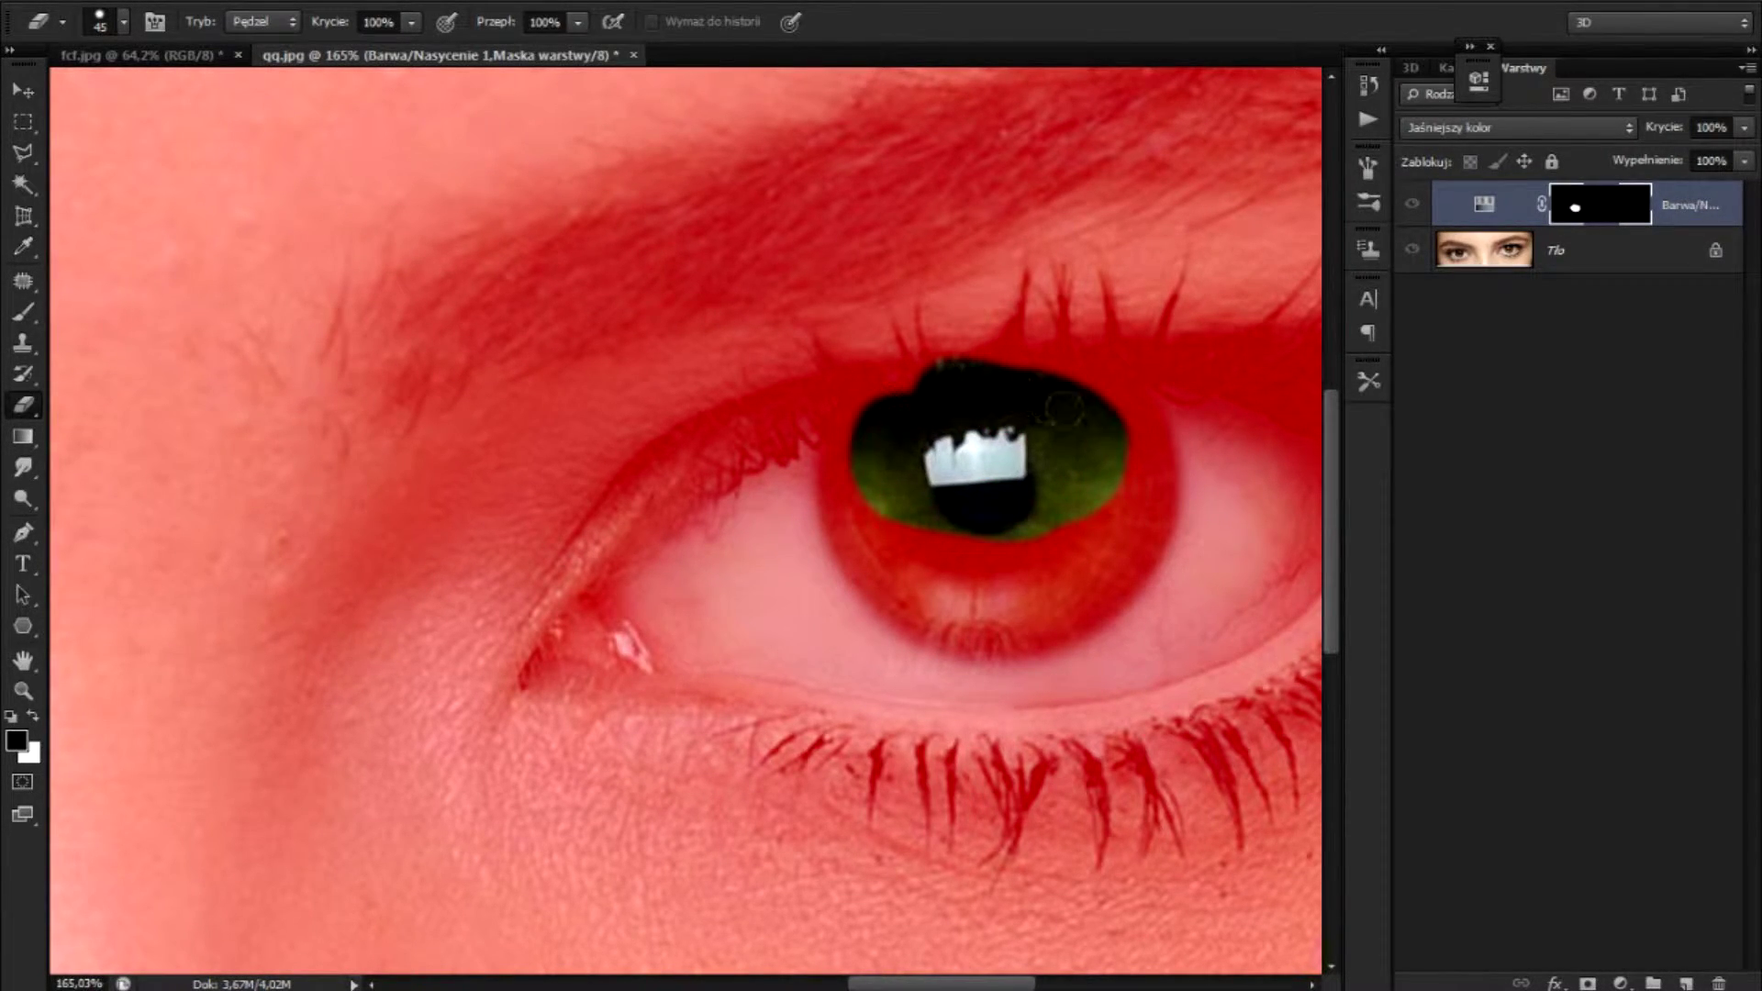
mouse_move(1074, 385)
mouse_down()
mouse_move(1147, 431)
mouse_move(1104, 404)
mouse_move(1092, 568)
mouse_move(1023, 551)
mouse_move(1188, 550)
mouse_move(1010, 624)
mouse_move(899, 541)
mouse_move(863, 454)
mouse_move(880, 532)
mouse_move(830, 496)
mouse_move(845, 573)
mouse_up()
drag(908, 380, 809, 463)
mouse_move(845, 574)
mouse_down()
mouse_move(968, 642)
mouse_move(1156, 601)
mouse_up()
Cycle through the marquee, lasso, dodge, eyedropper and patch tool shortcuts, ending on Rectangular Marquee
key(m)
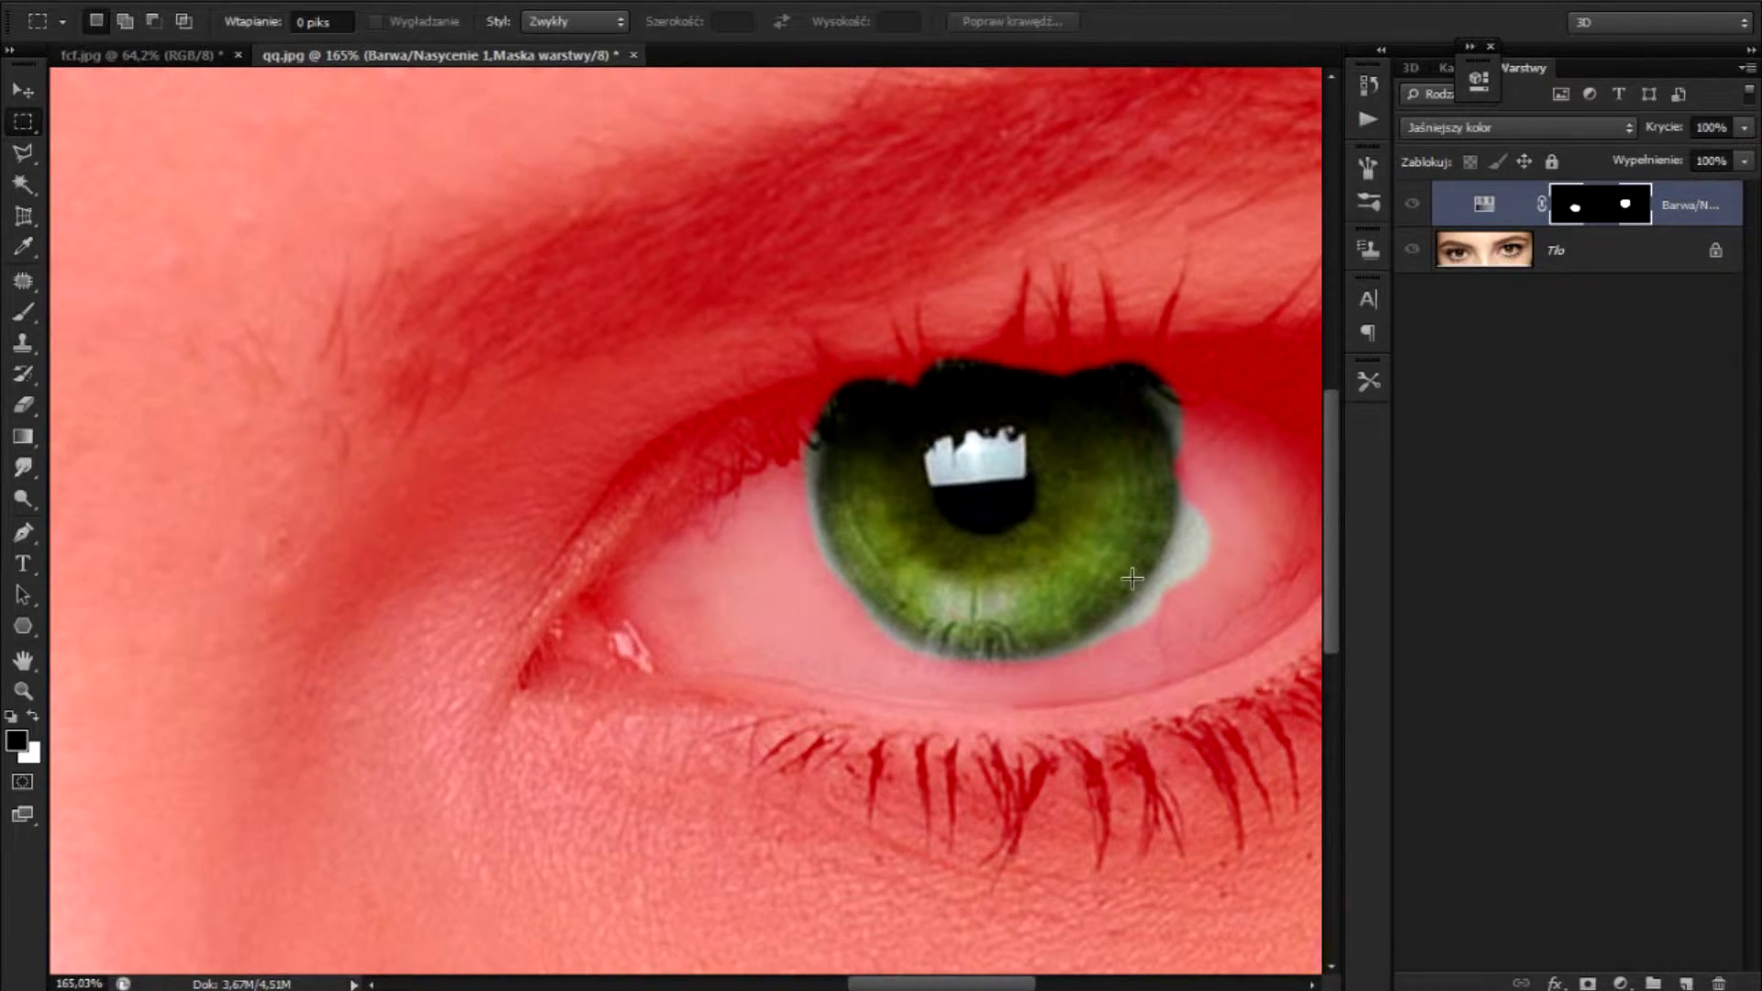
key(l)
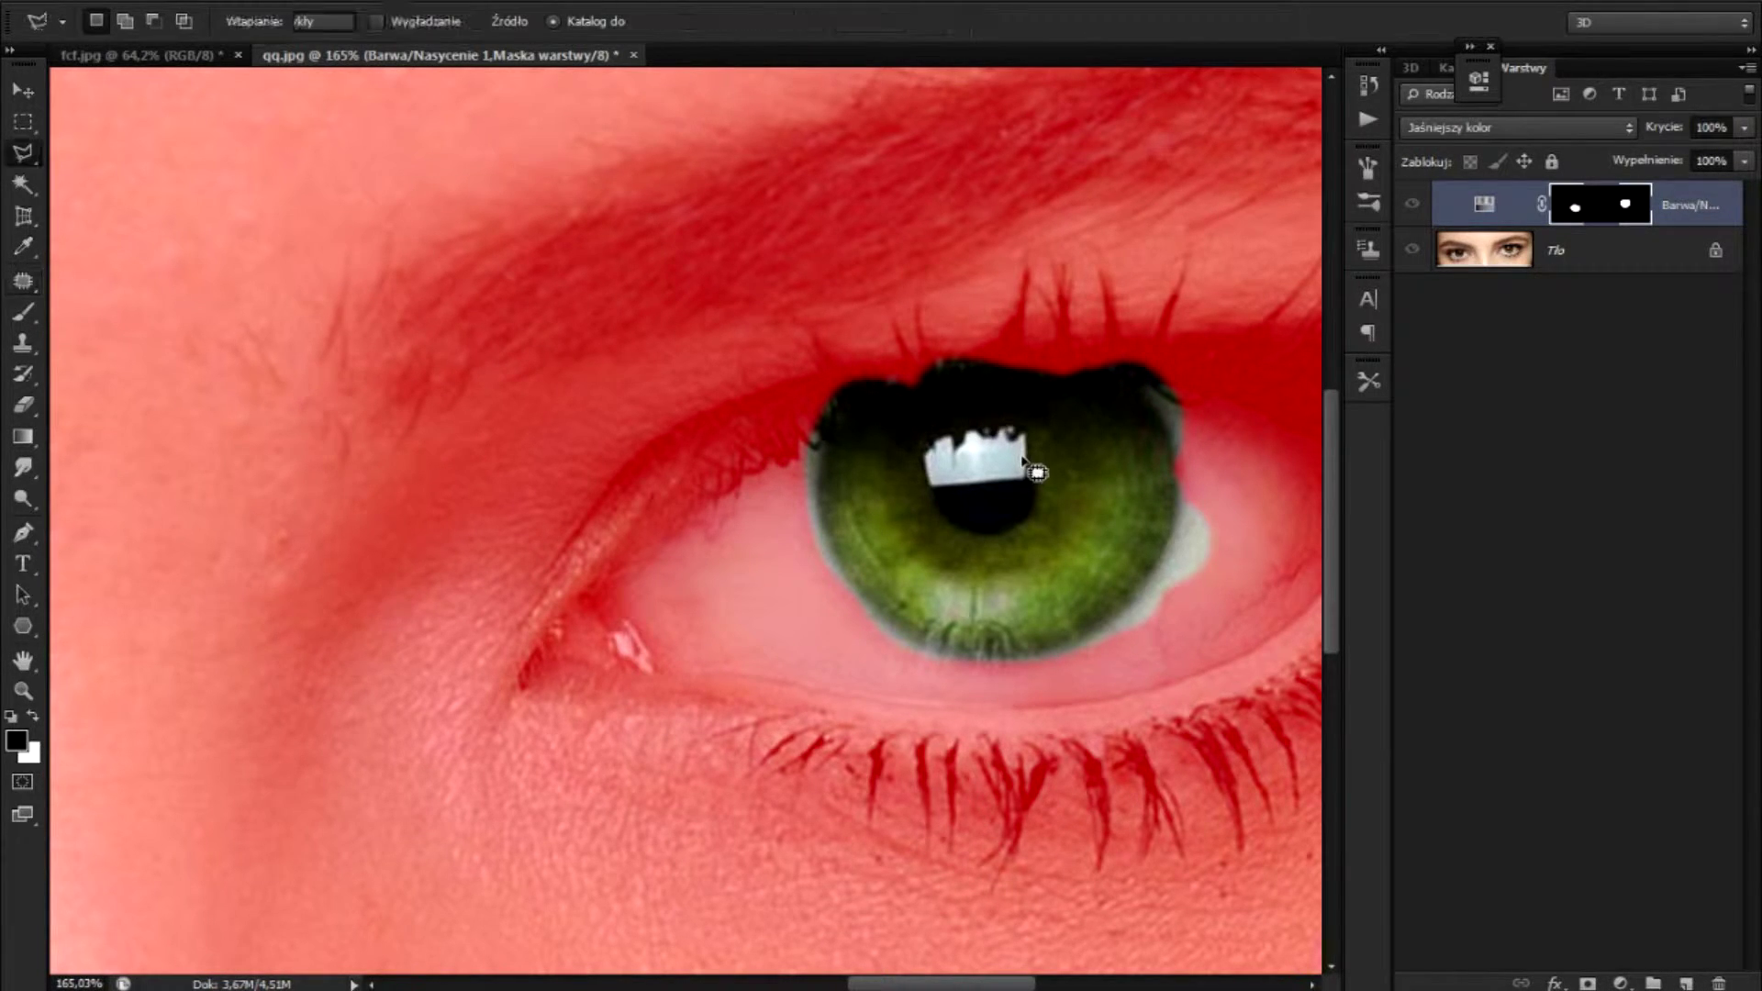
key(o)
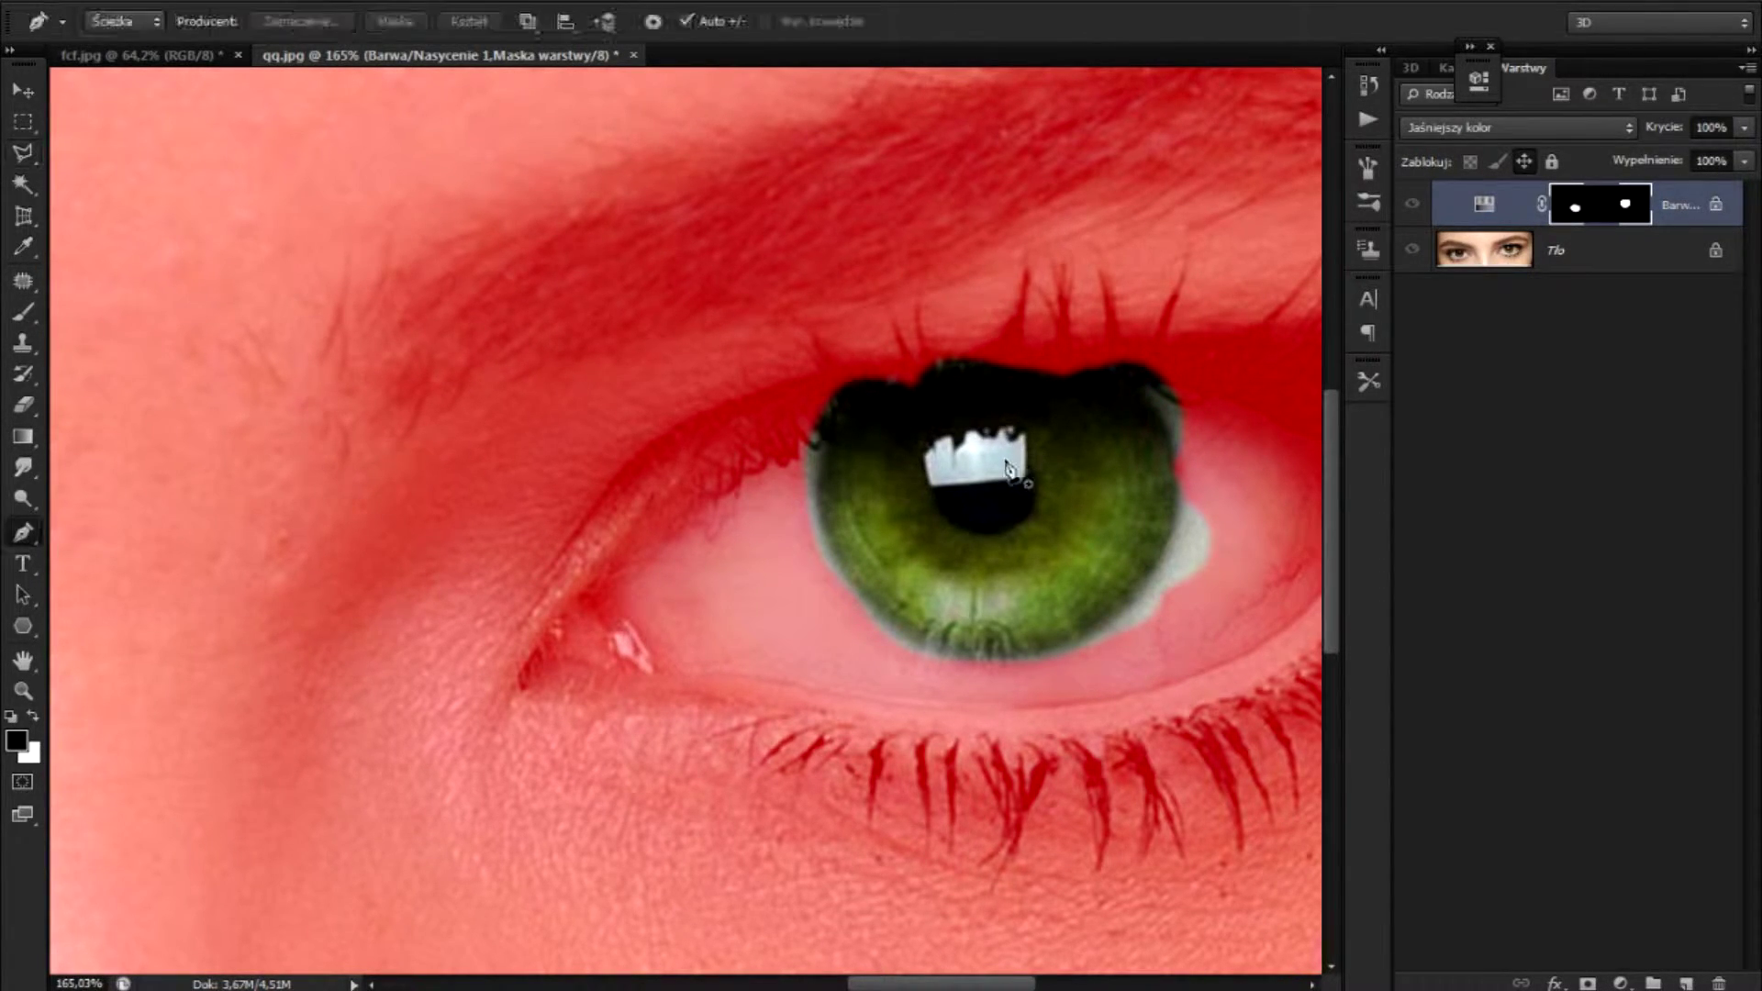
key(shift+o)
key(i)
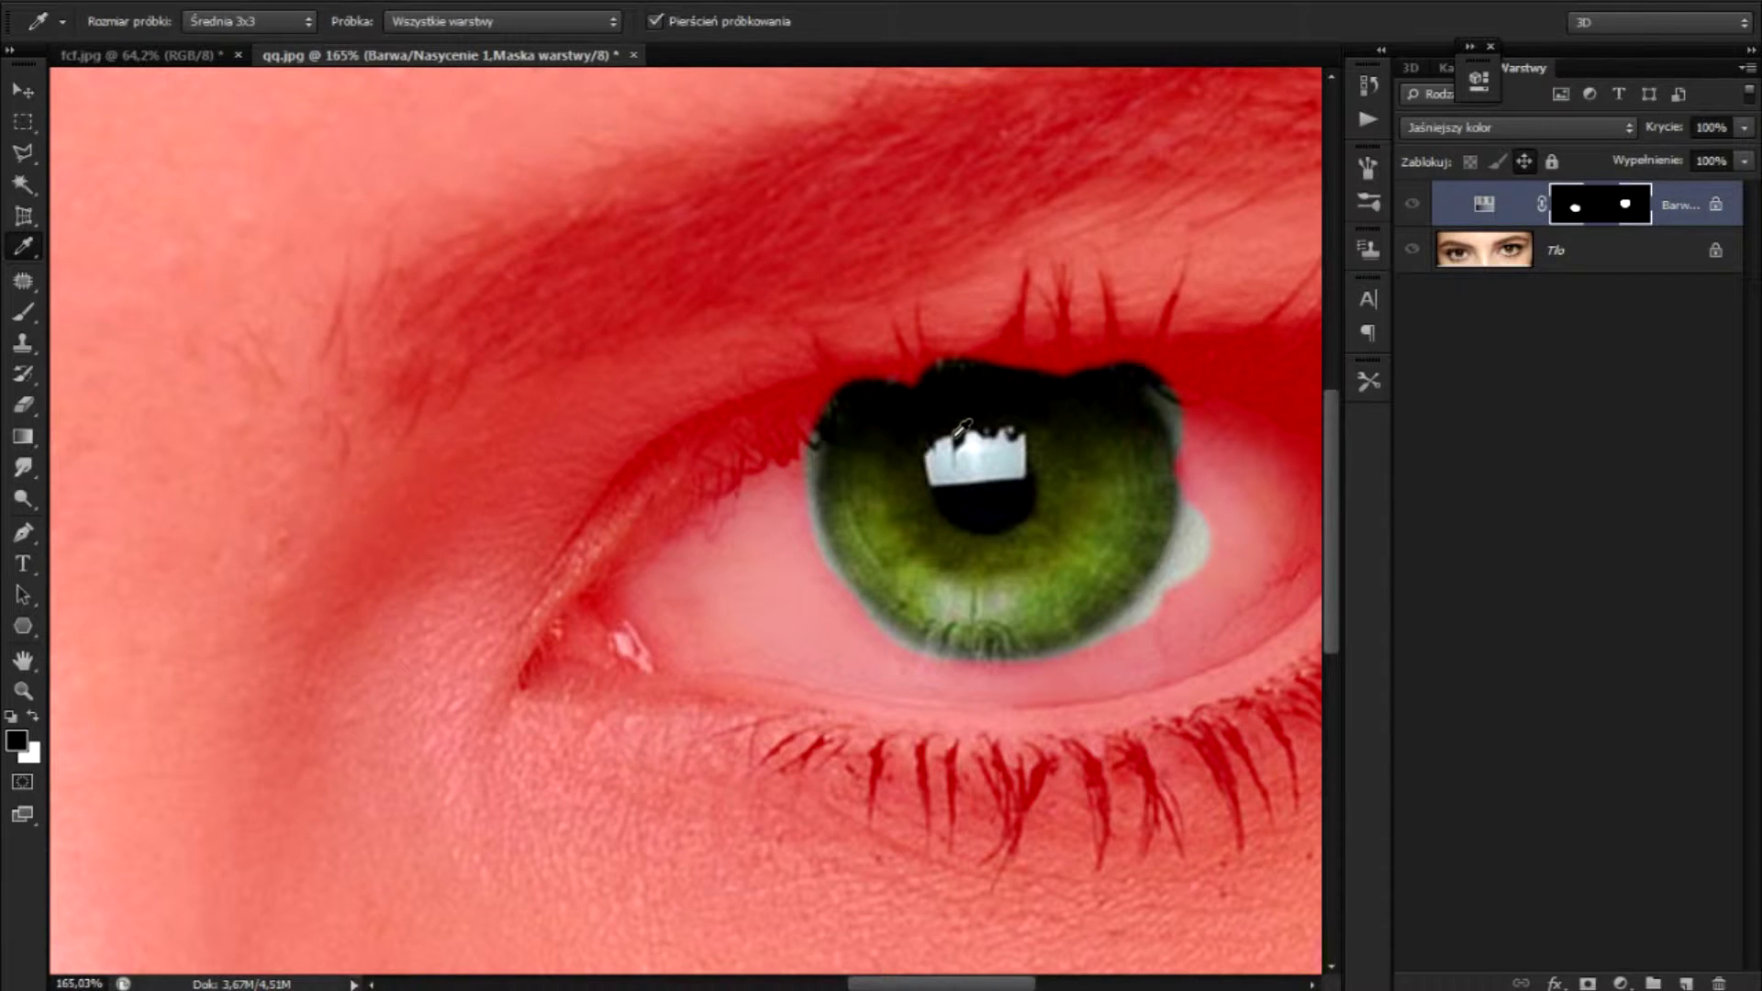
key(j)
key(l)
key(m)
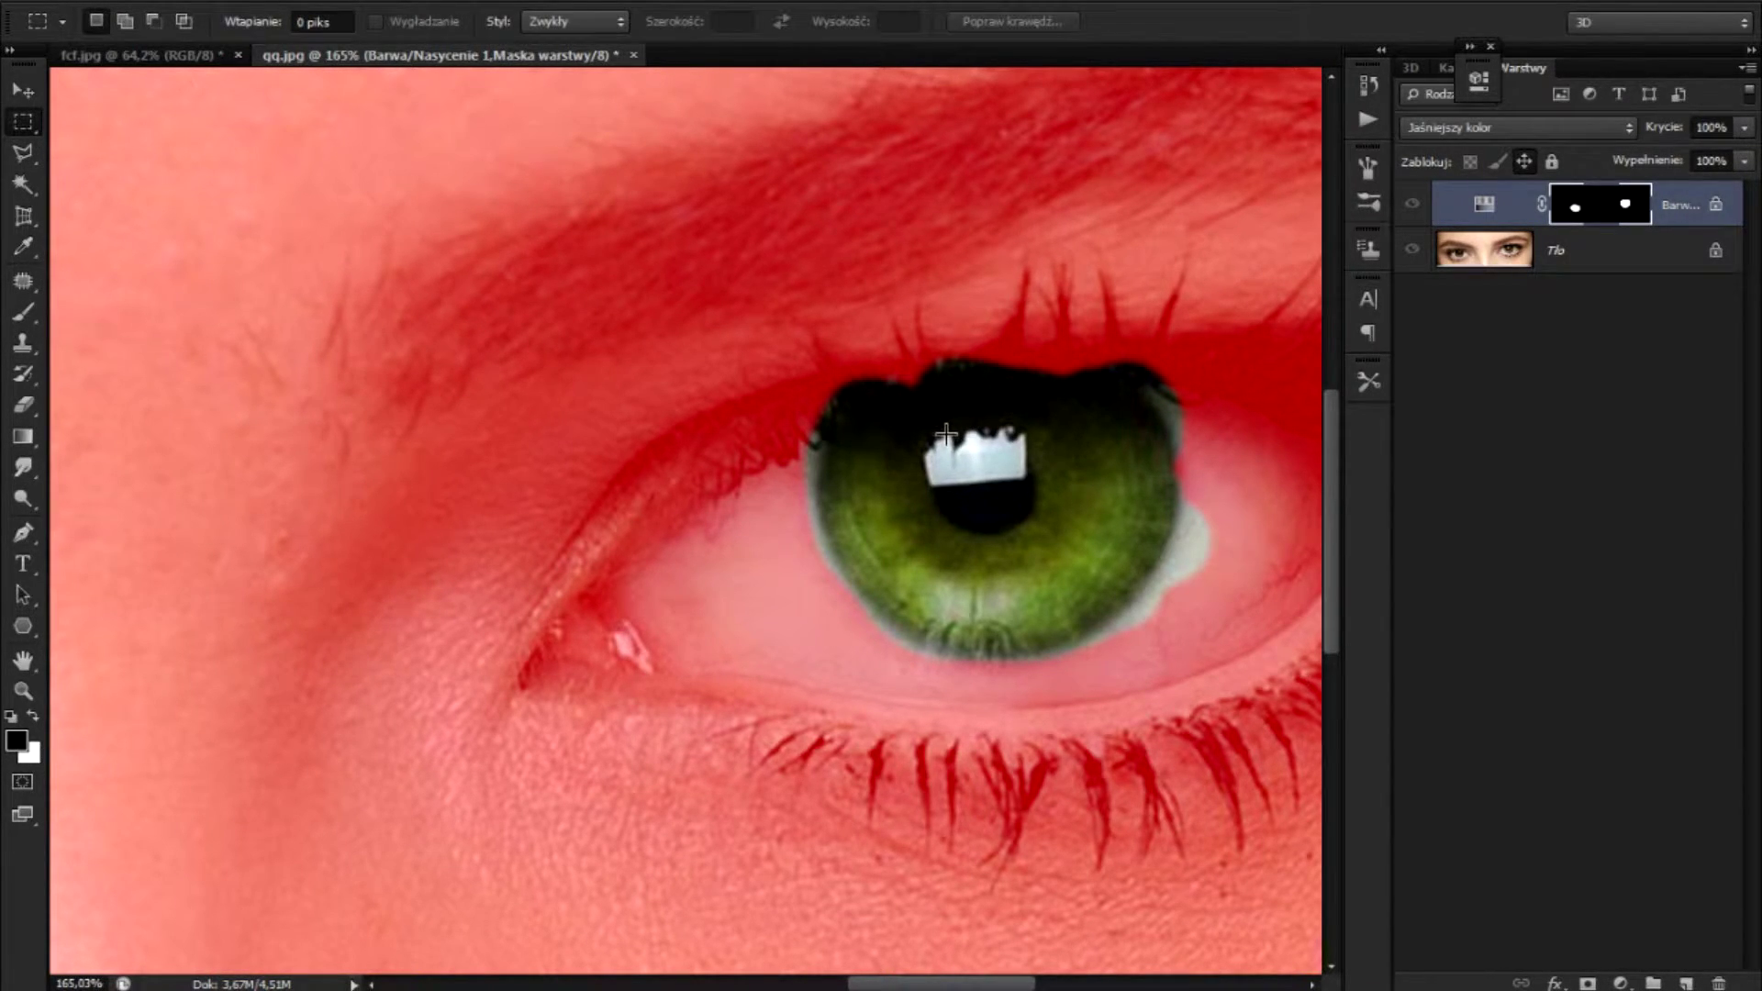
Zoom out to about 41% so the whole photo with both green irises fits
scroll(954, 435, right, 2)
scroll(609, 629, down, 3)
scroll(174, 538, down, 3)
scroll(174, 539, down, 2)
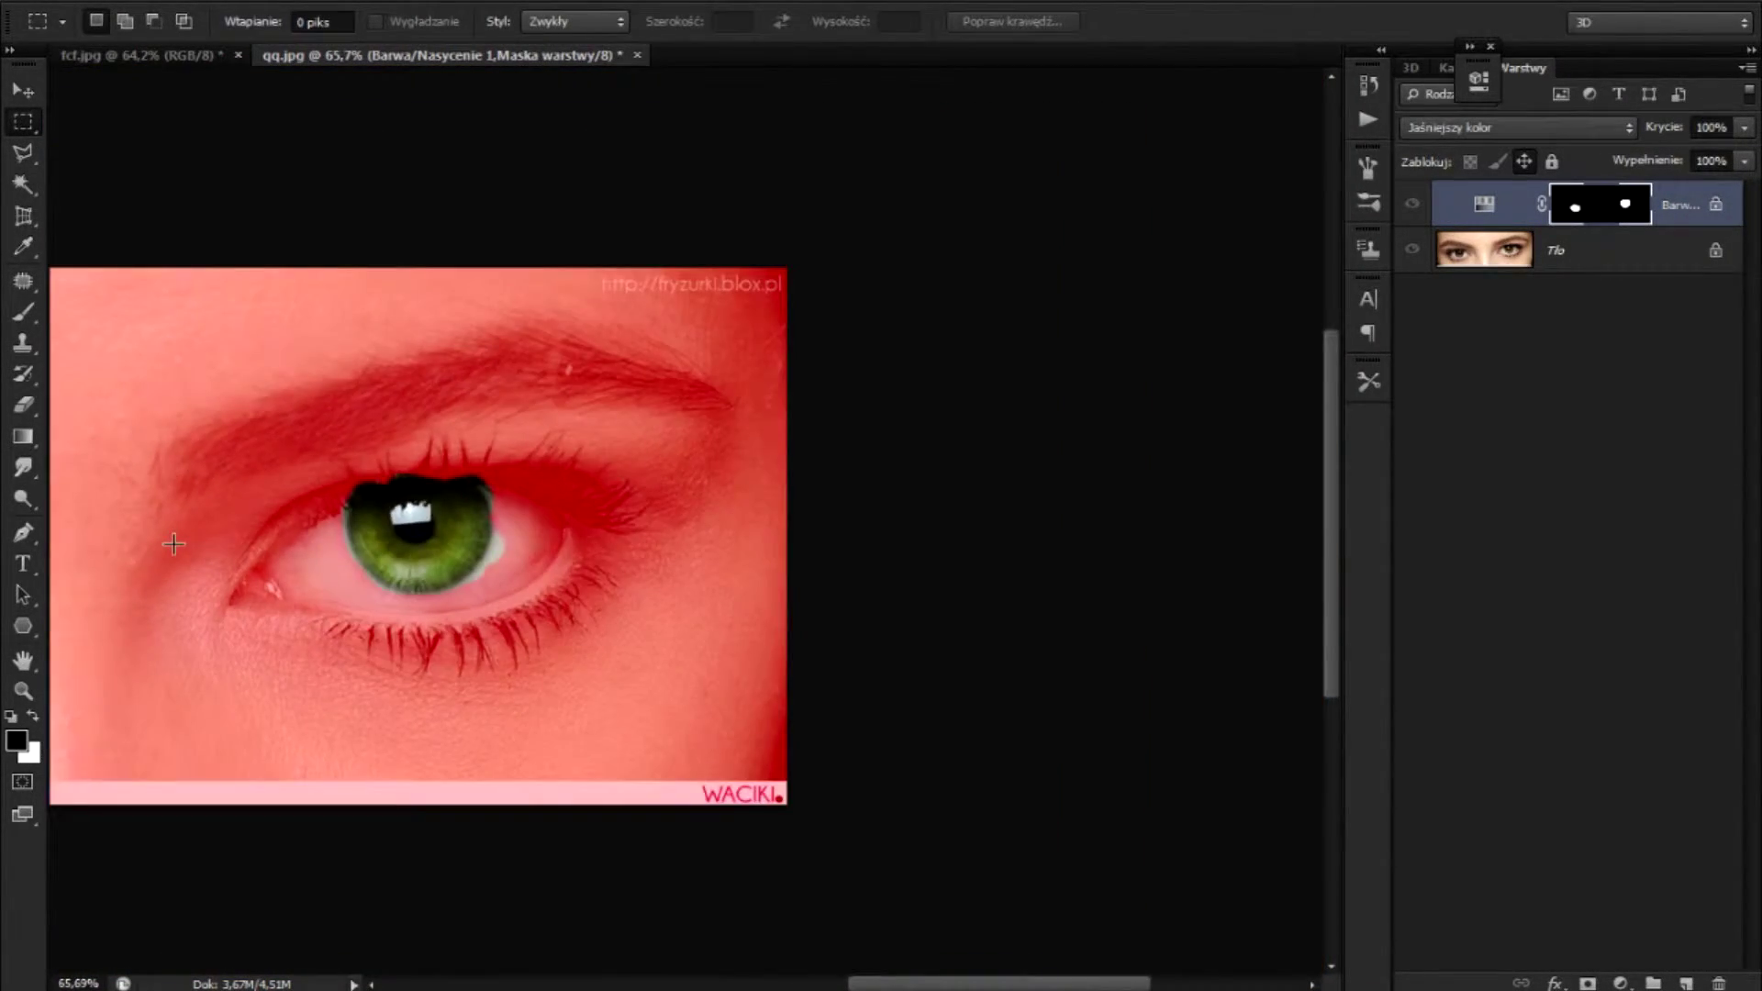
scroll(173, 538, up, 1)
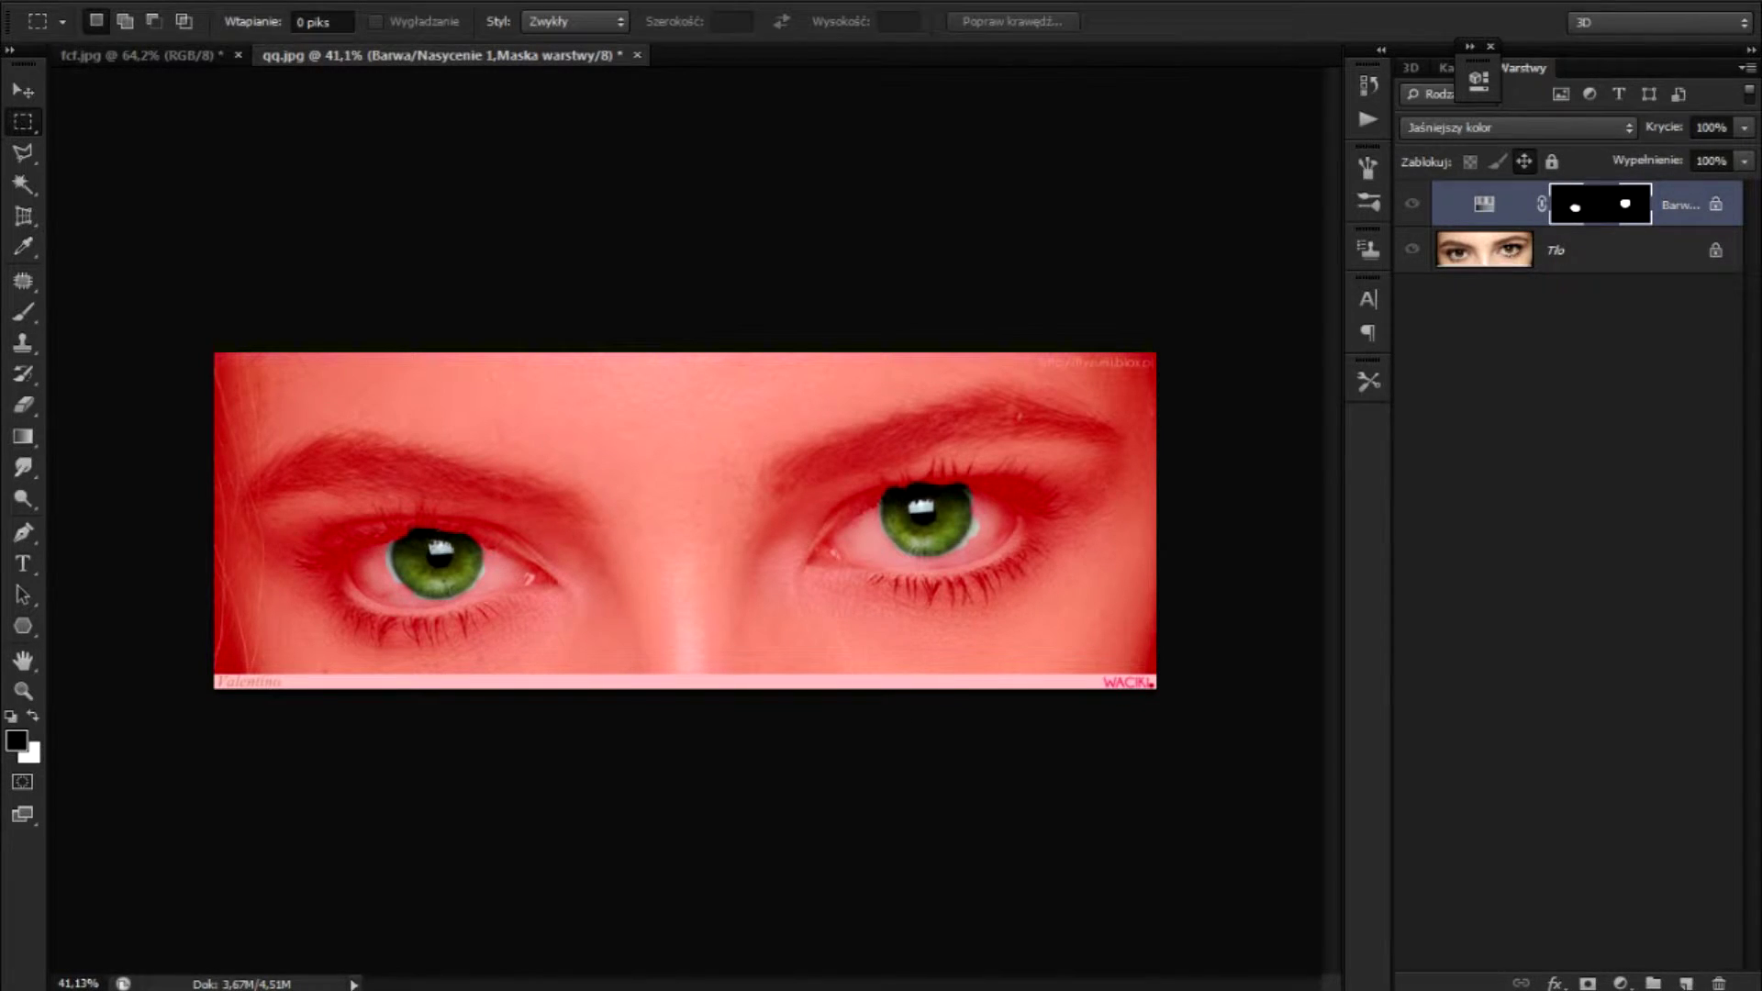
Make the Hue/Saturation adjustment layer active again
key(a)
key(alt+w)
key(Escape)
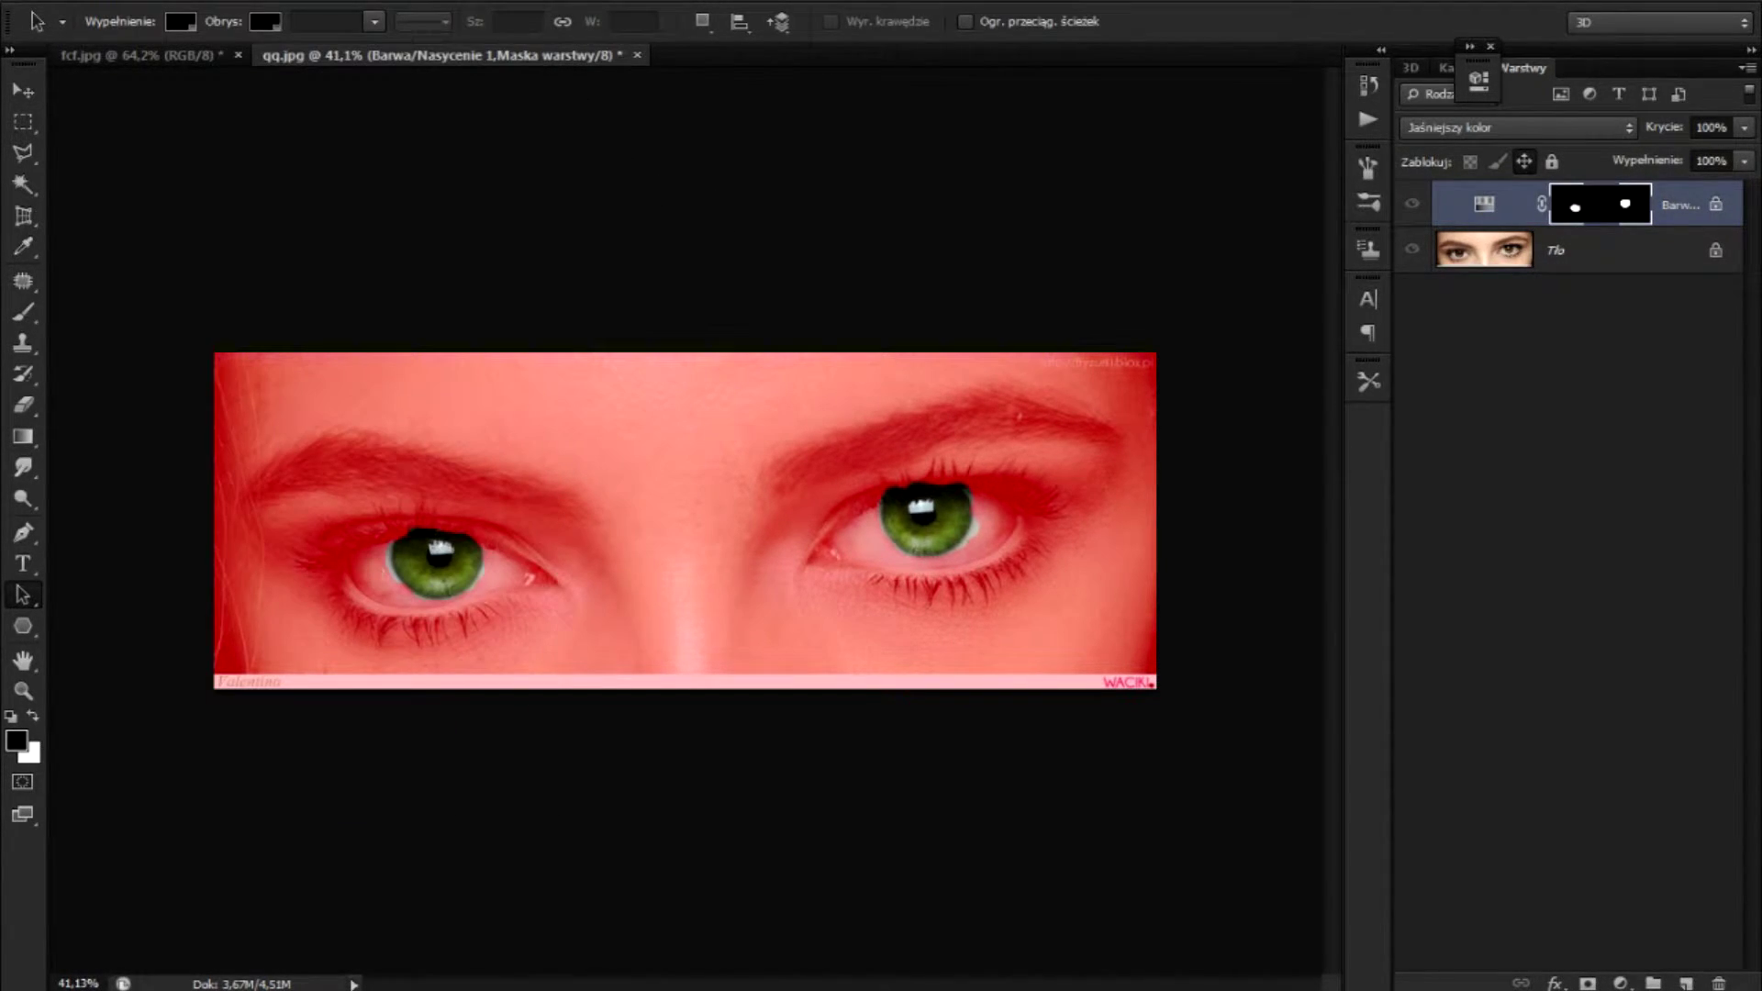
click(13, 785)
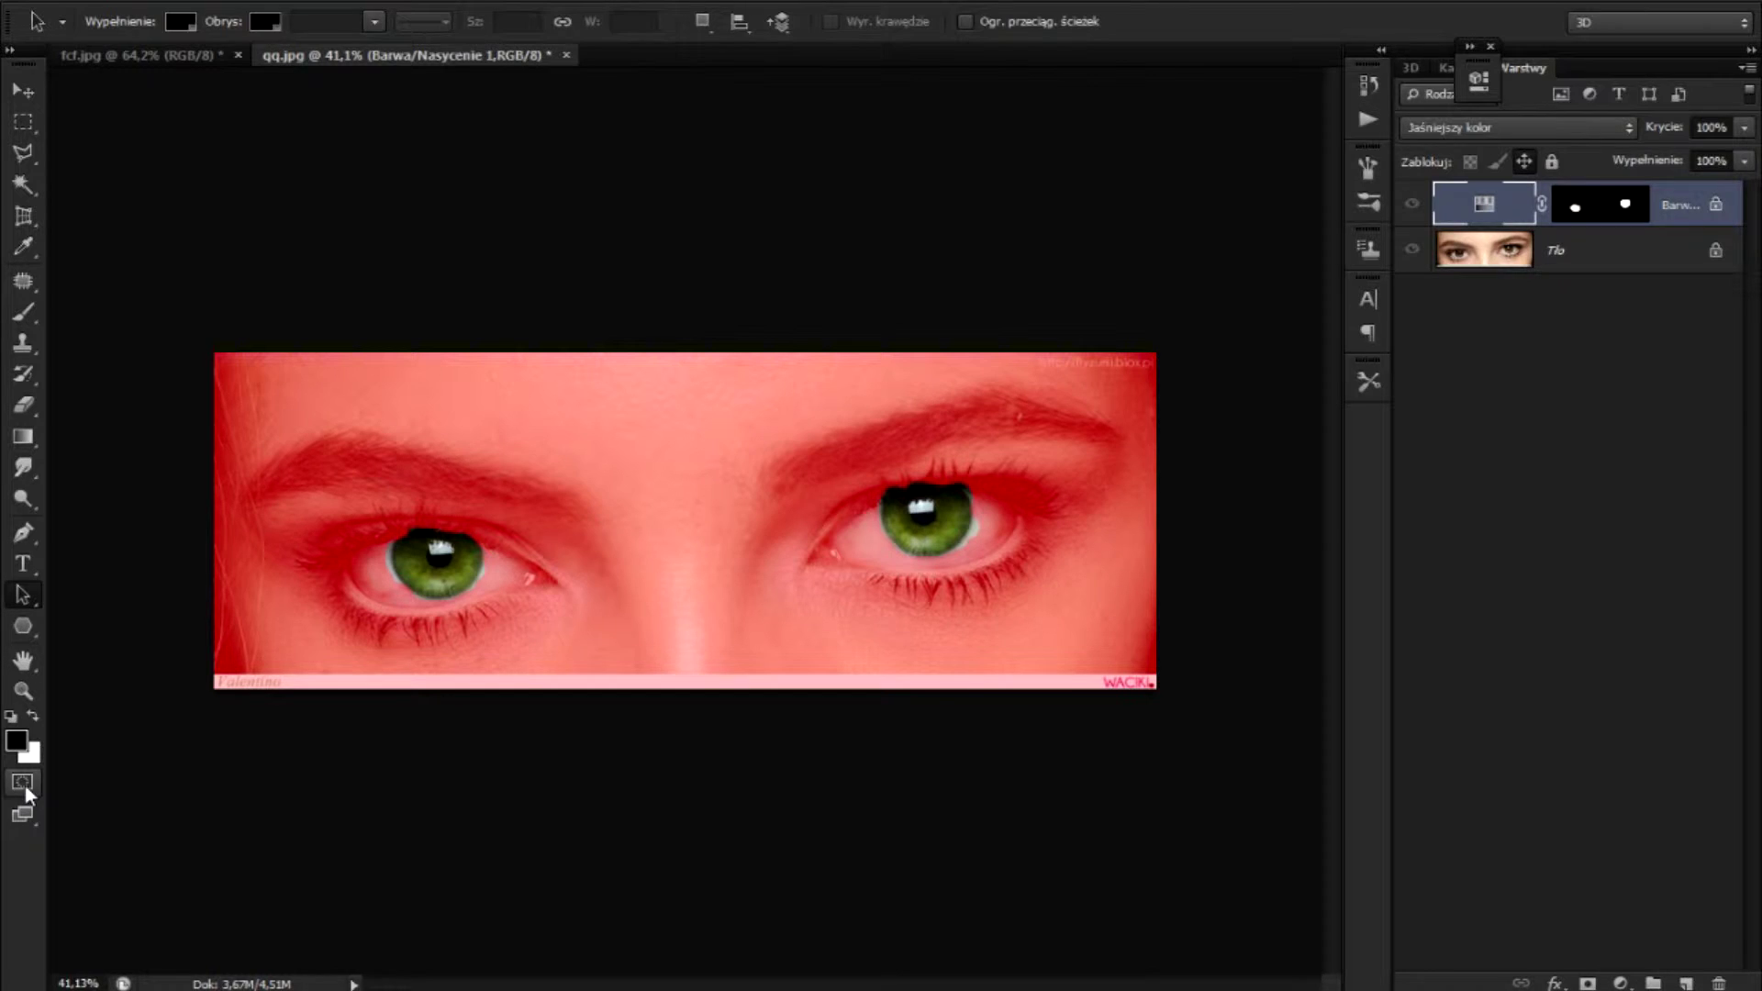
View qq.jpg in Full Screen mode, then exit back to the normal window
click(24, 810)
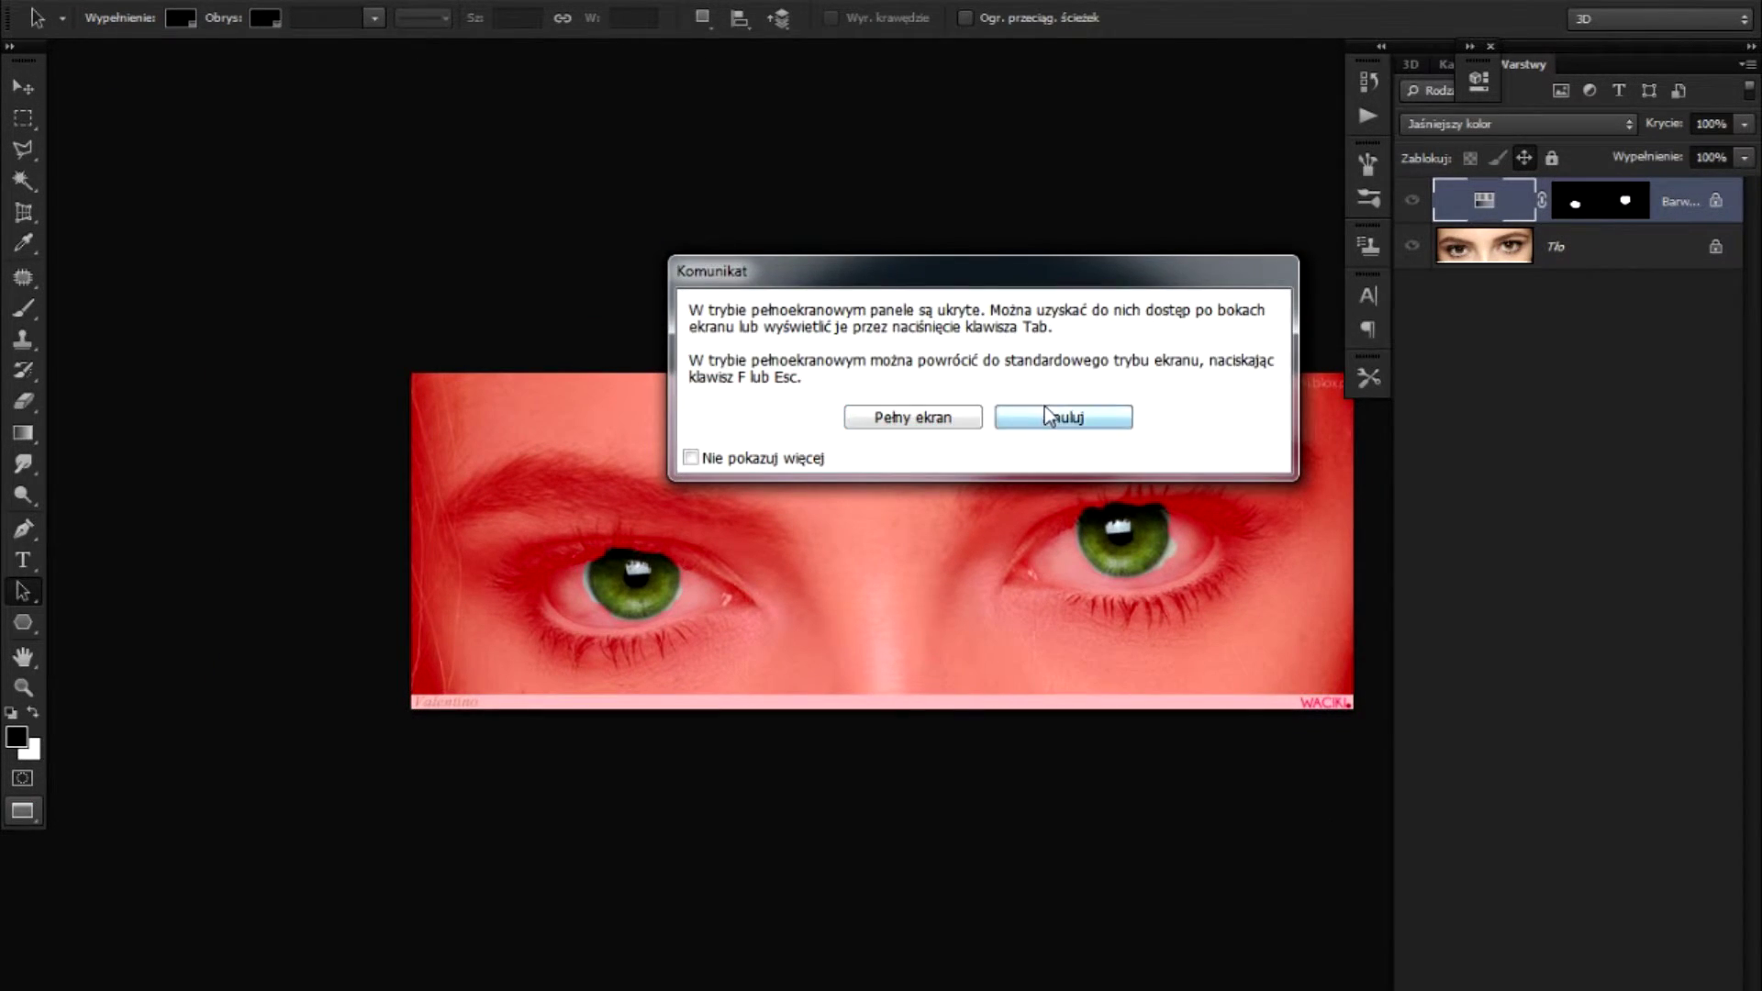
click(1050, 417)
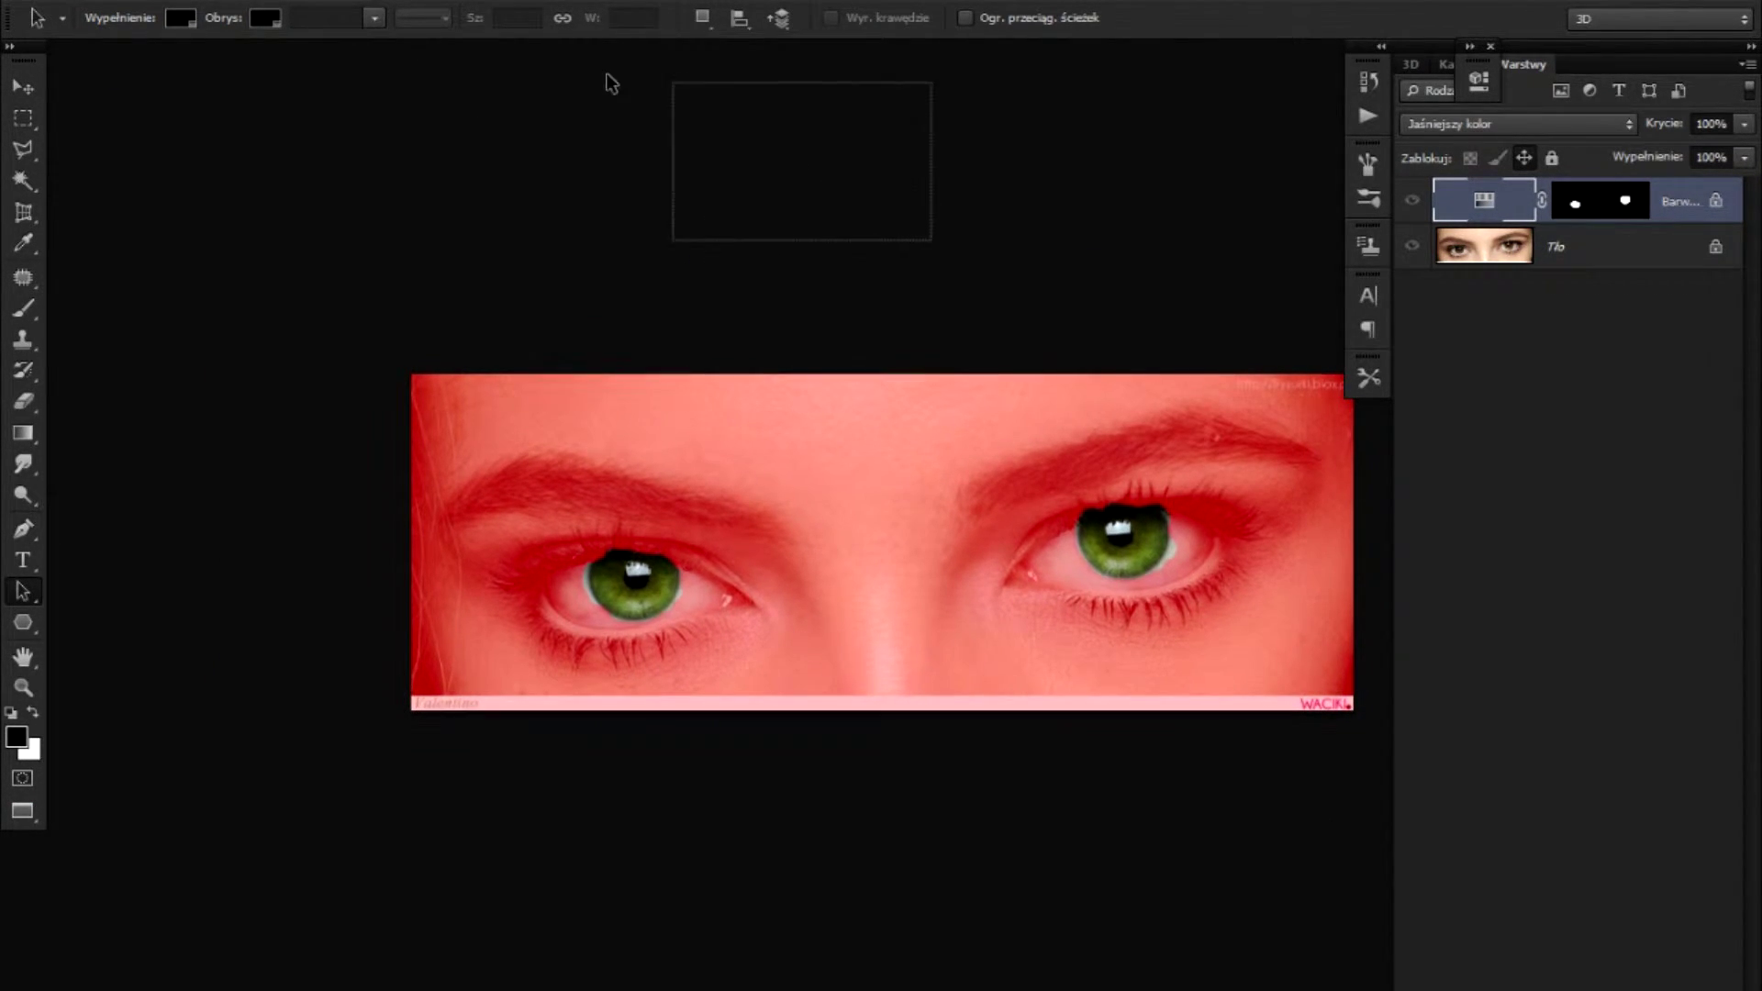
click(22, 809)
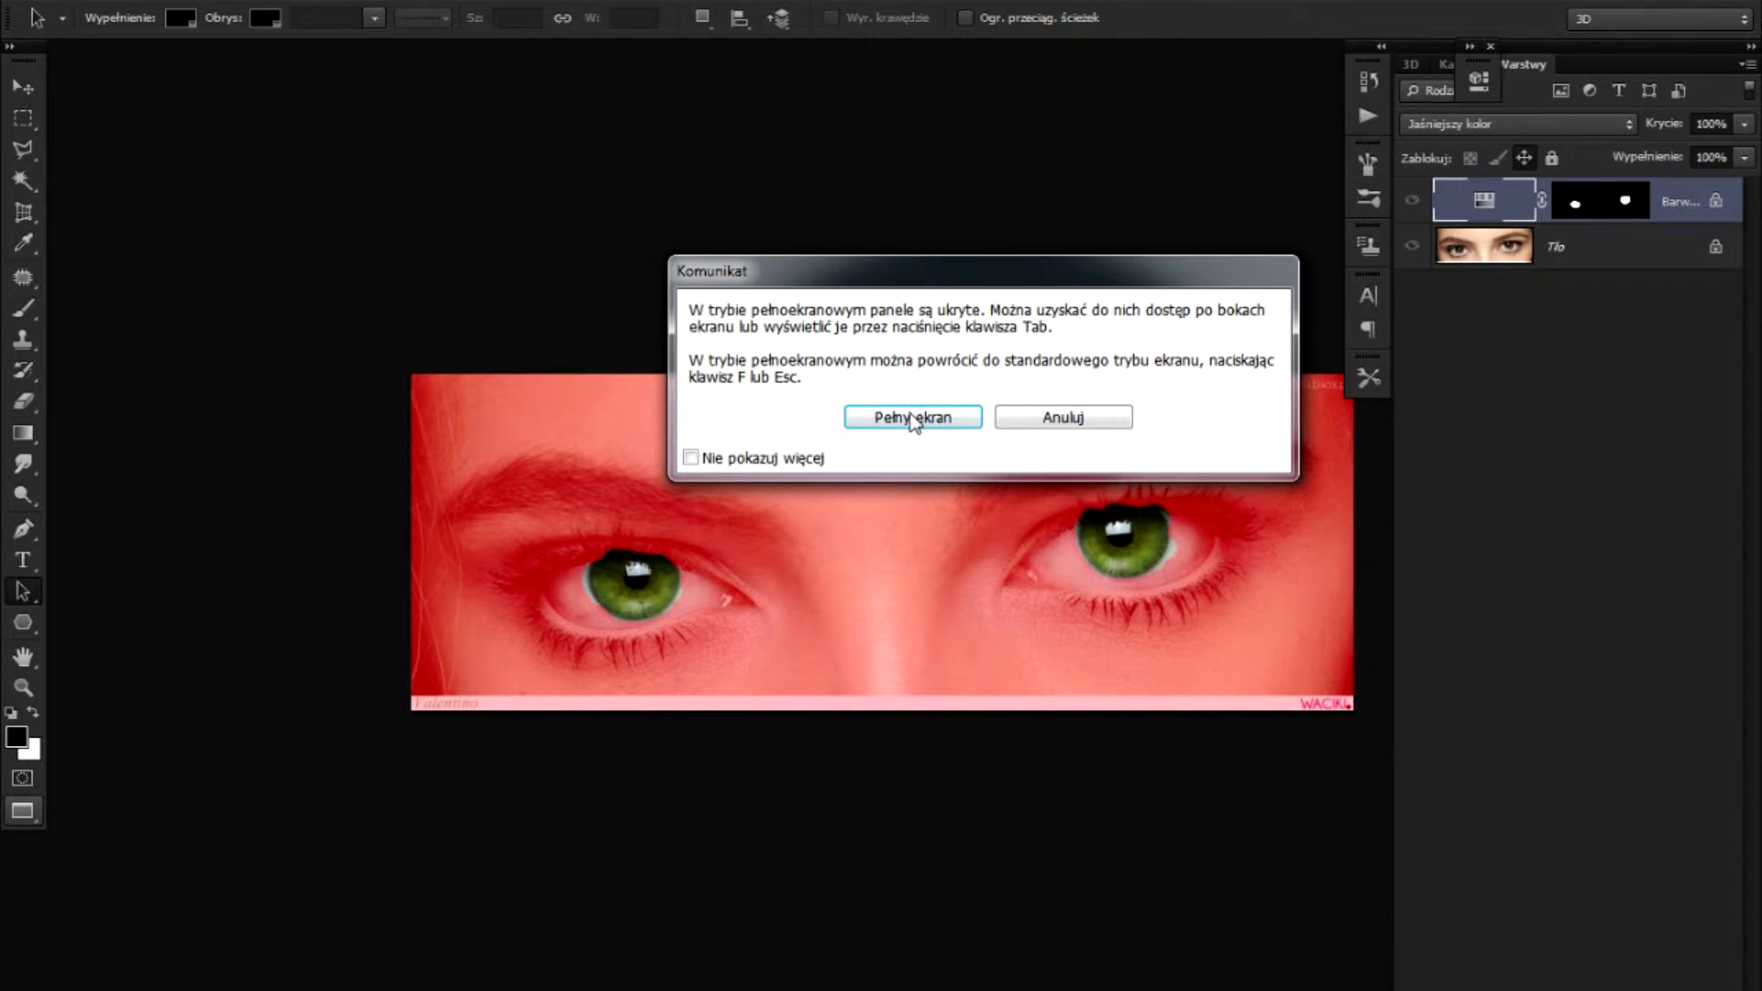
click(913, 416)
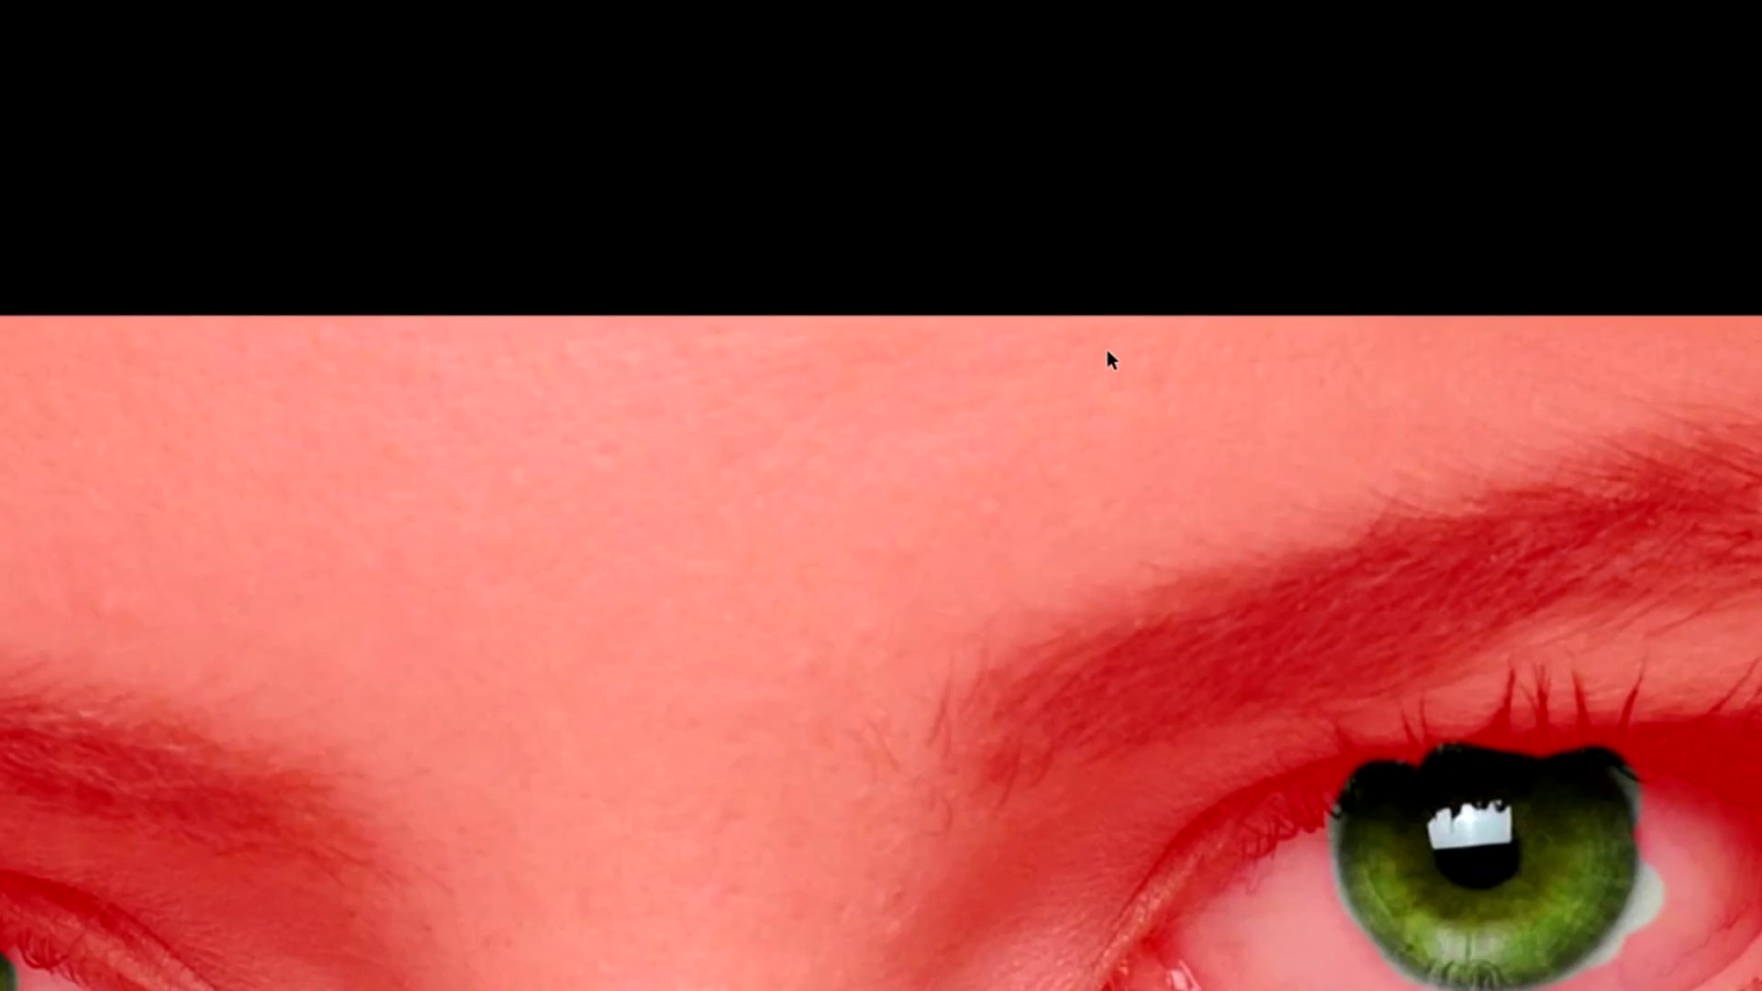
key(Escape)
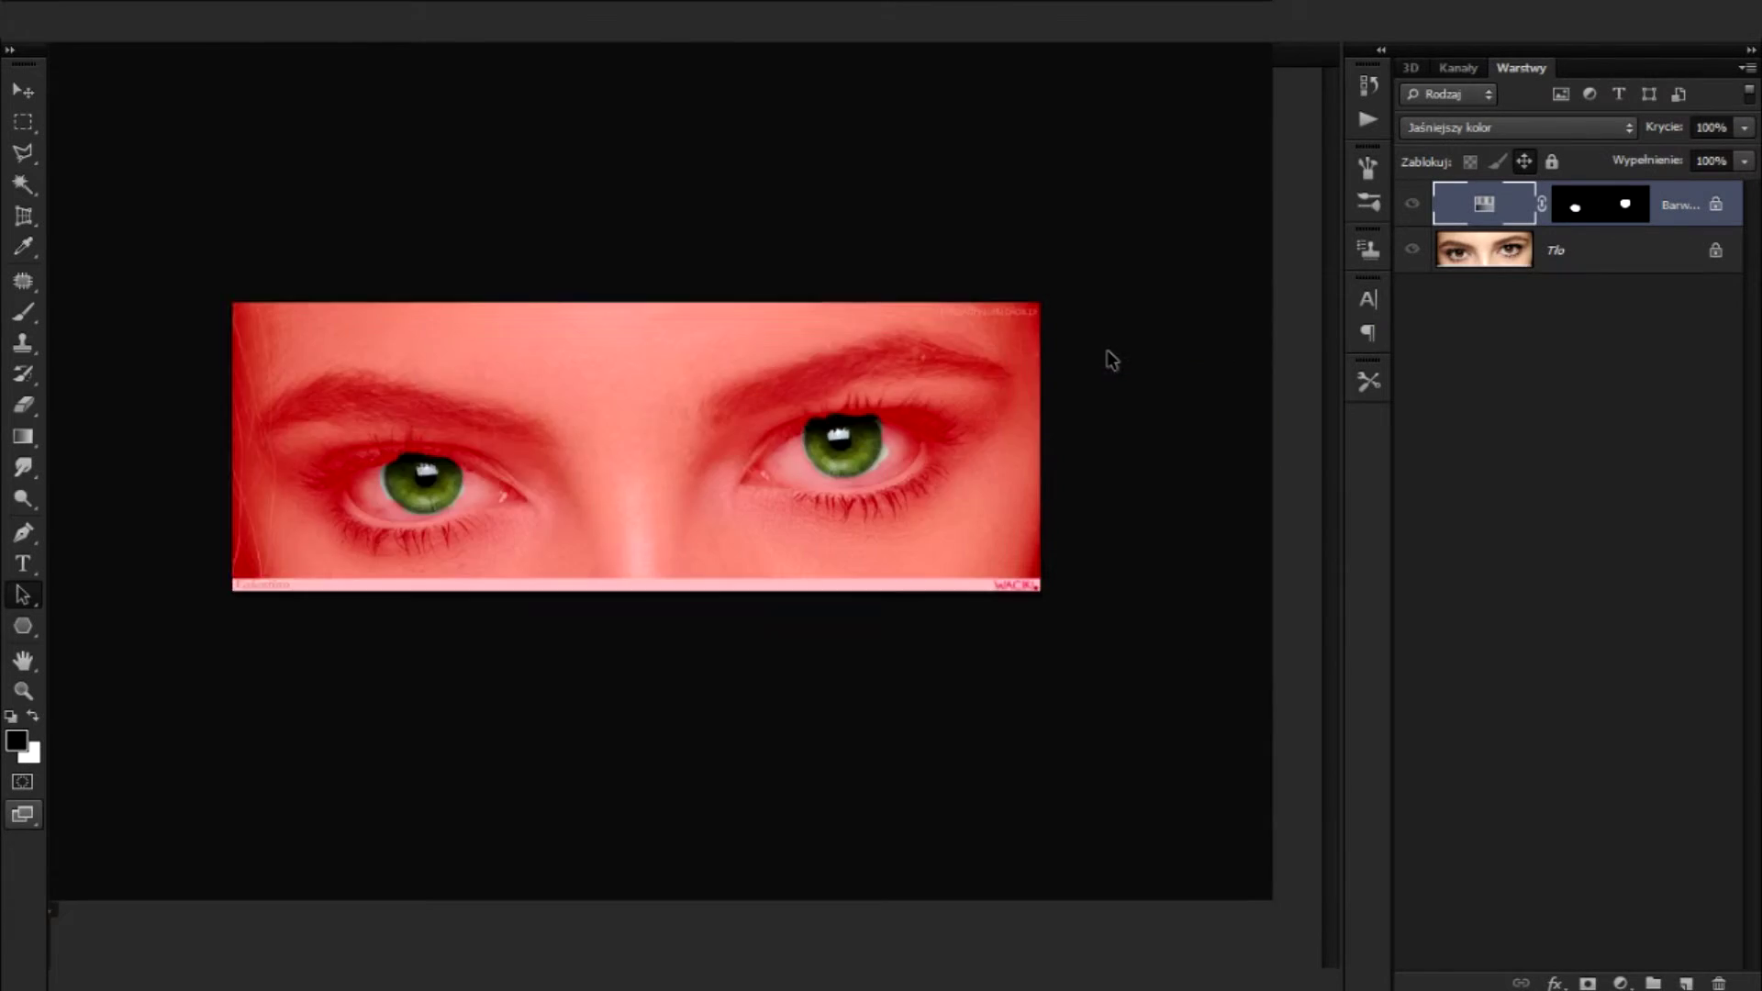
Compare the zoomed-out reference fcf.jpg with qq.jpg, ending on fcf.jpg
click(153, 57)
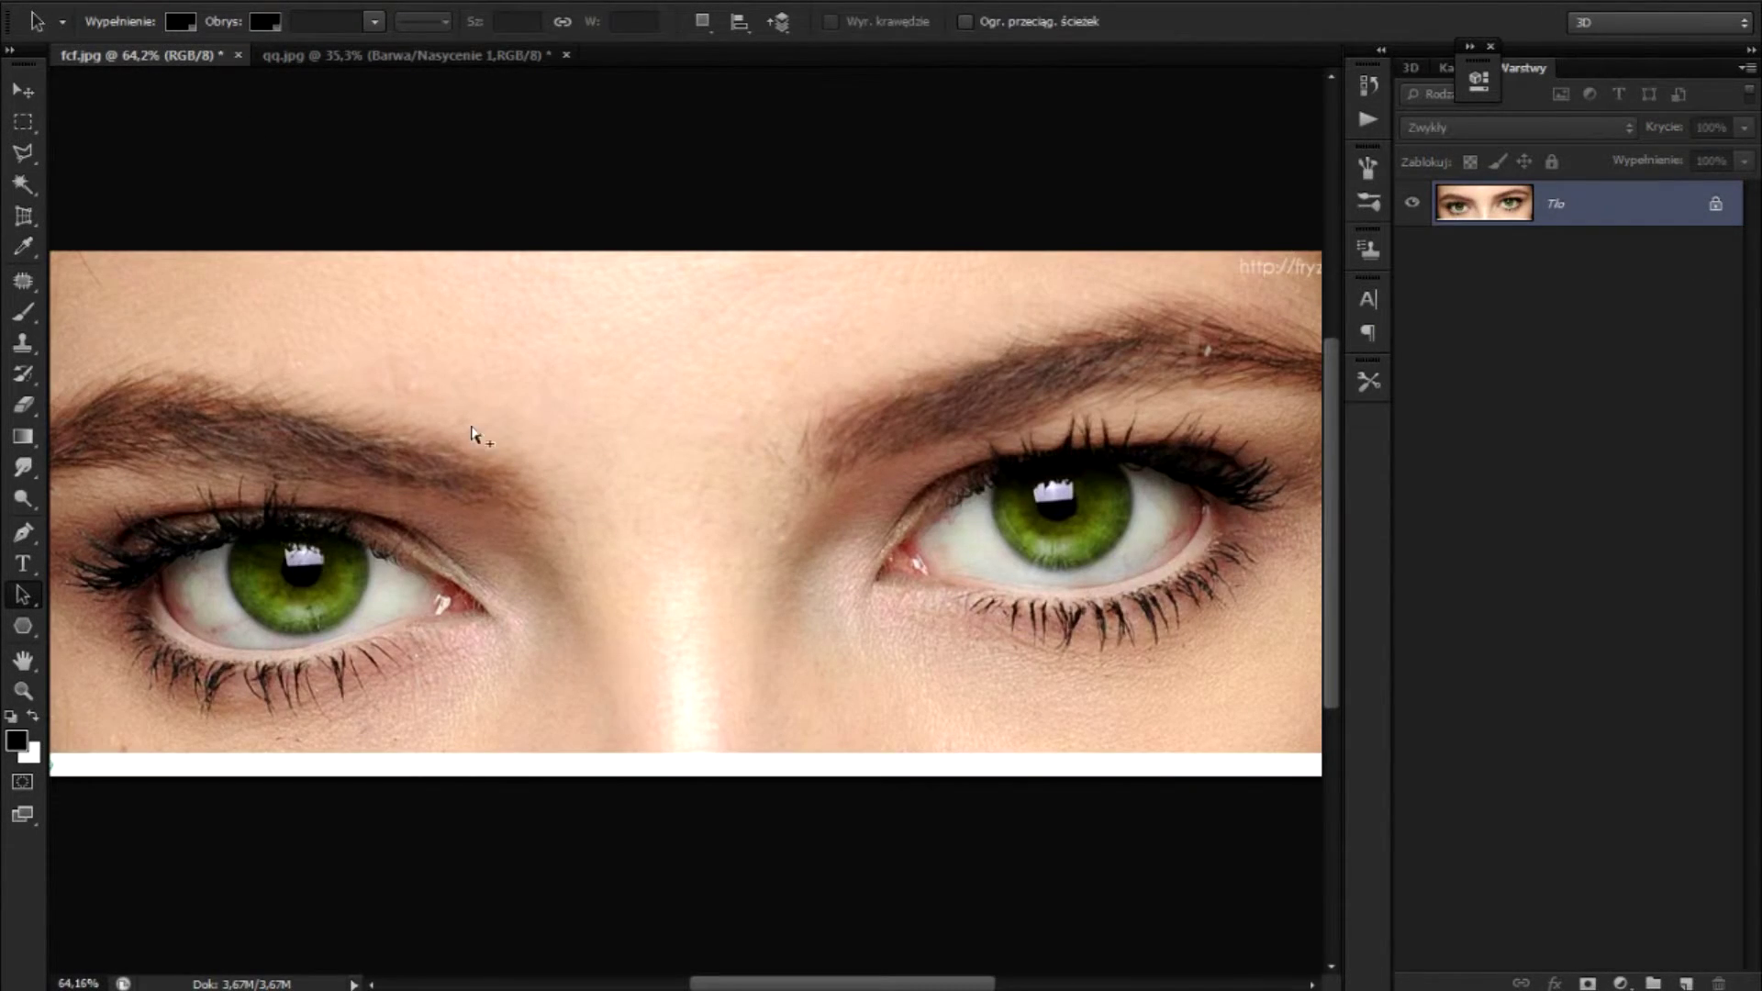
key(ctrl+minus)
click(449, 55)
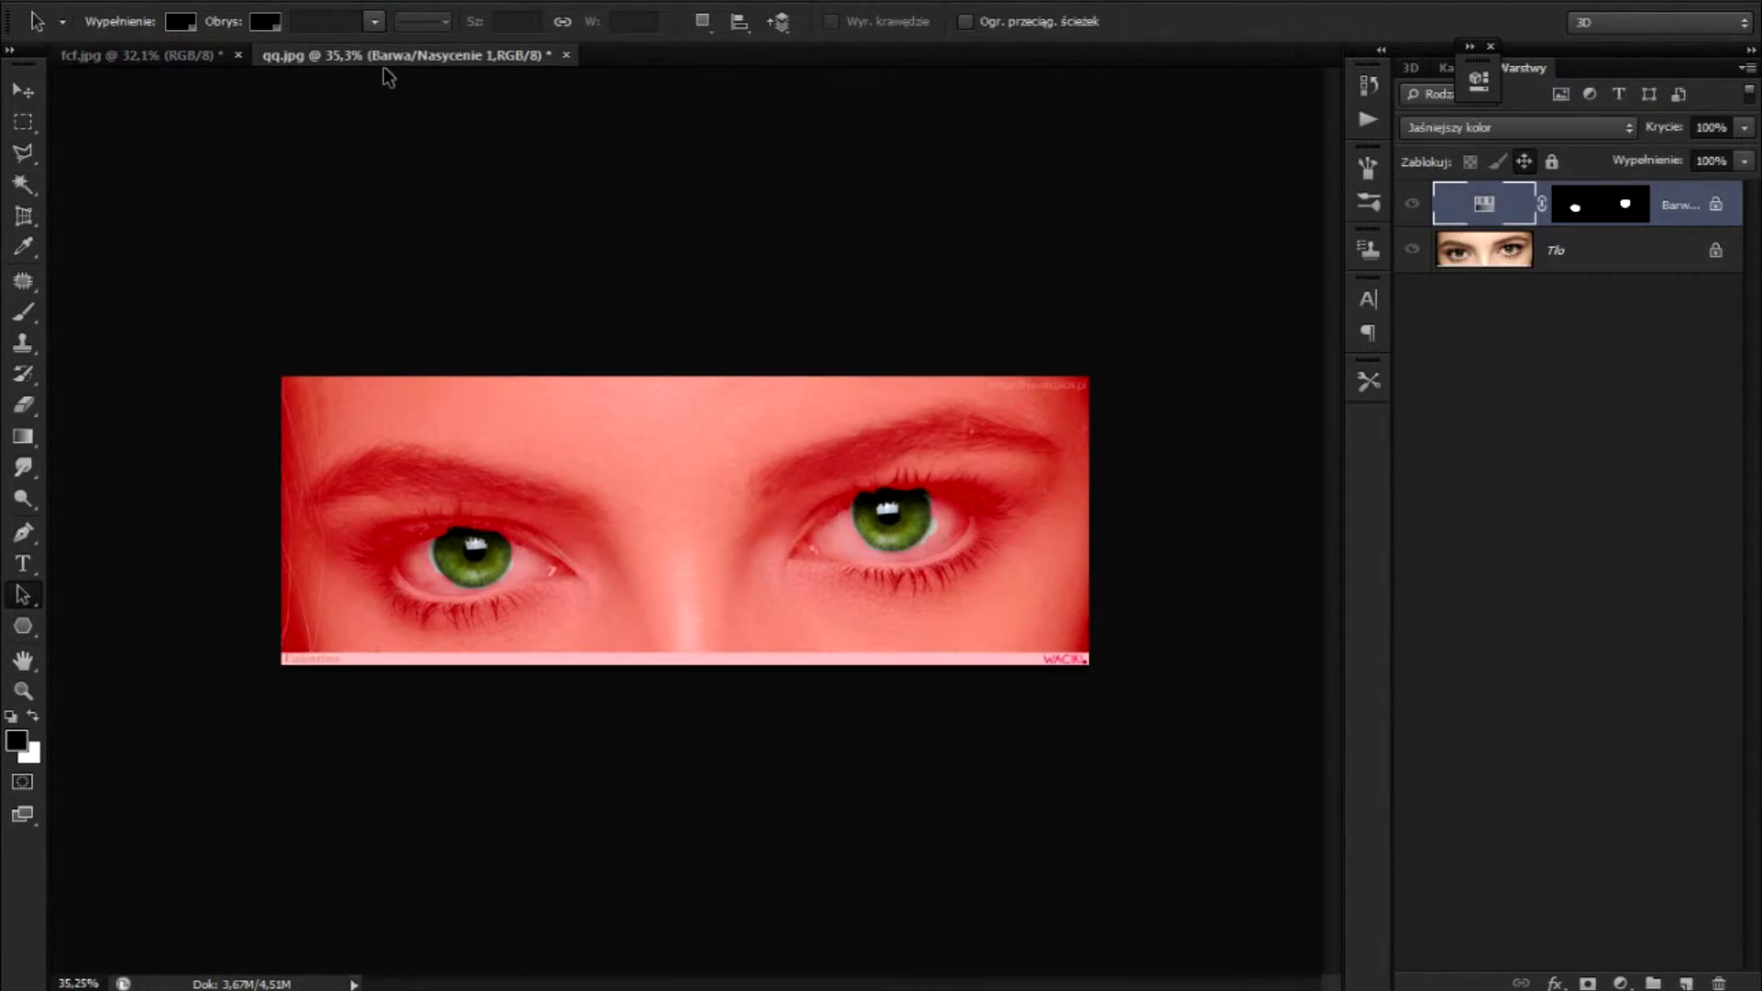
click(179, 55)
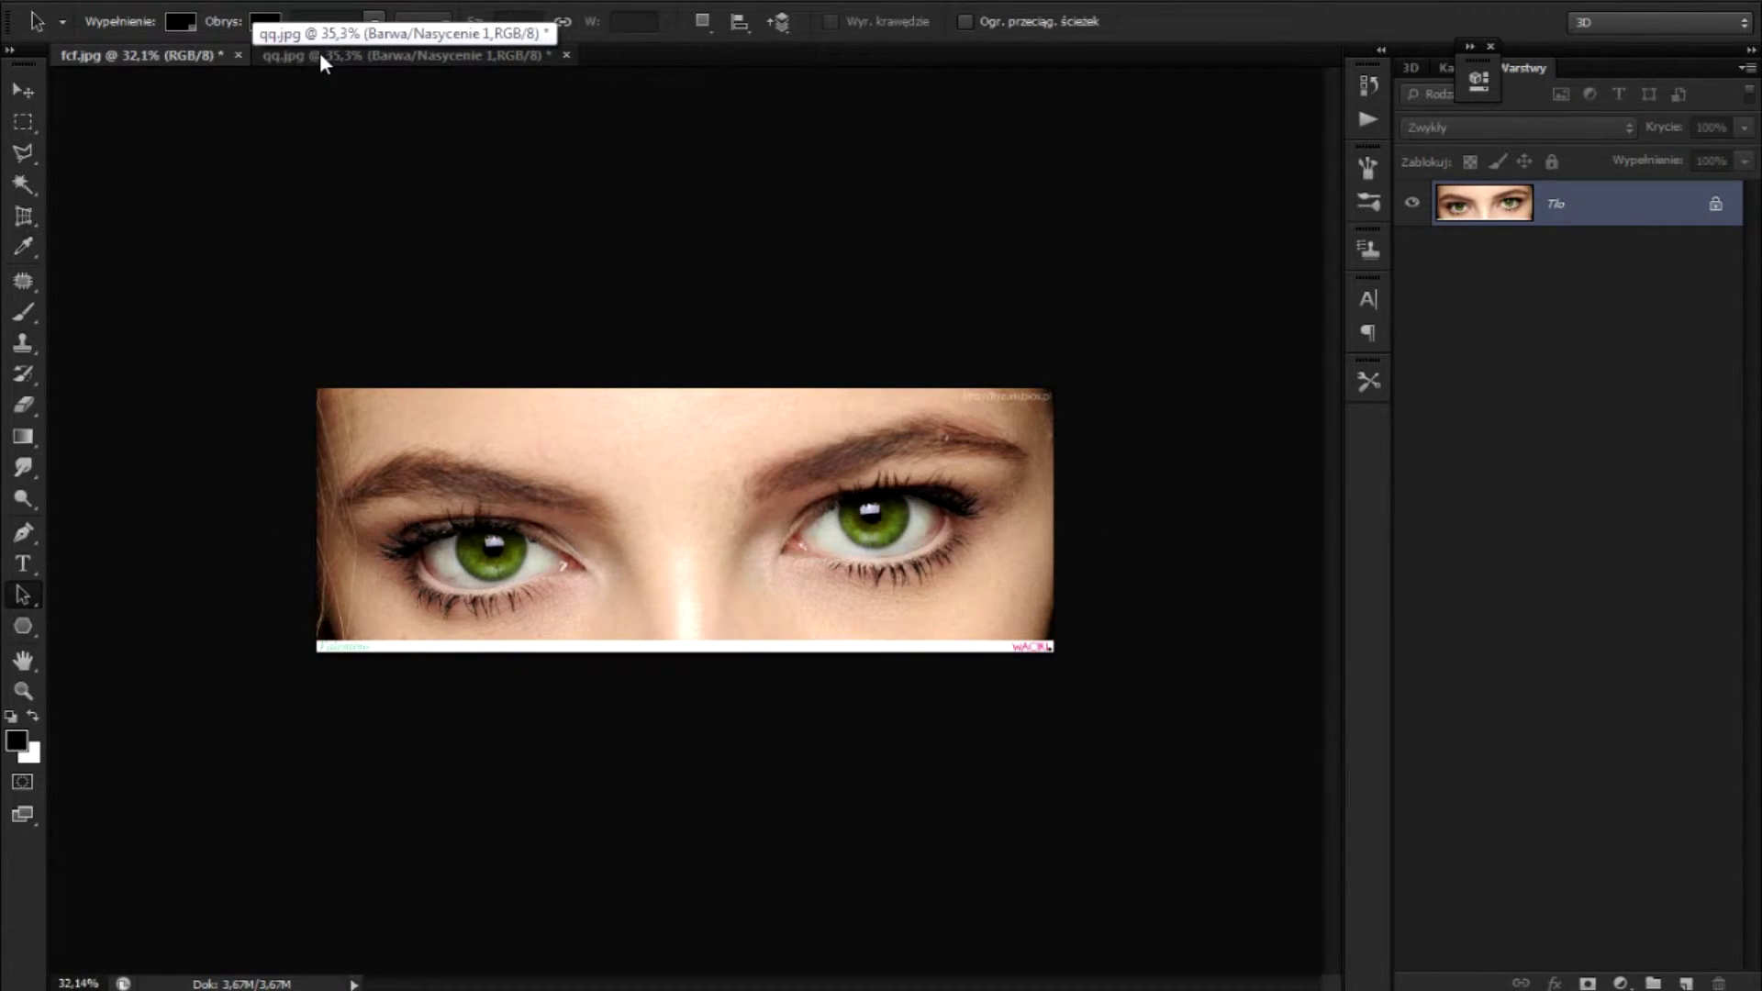